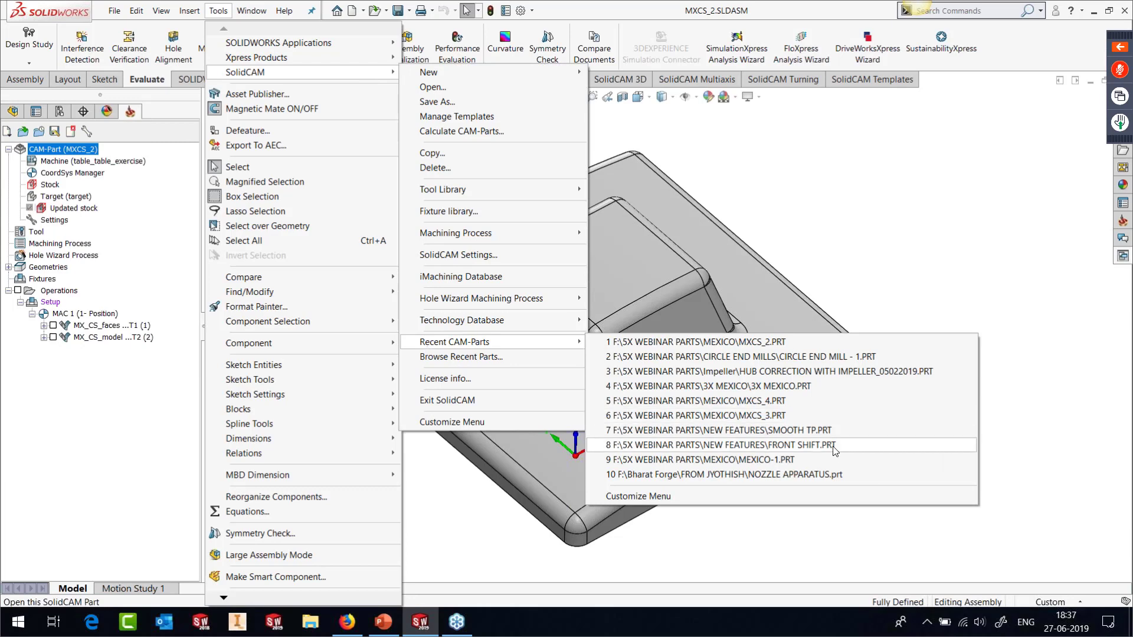
Step: Open the recent FRONT SHIFT CAM-part and bring up the advanced tool axis control settings of the 5X_MC_faces operation
{"action": "left_click", "coordinate": [834, 447]}
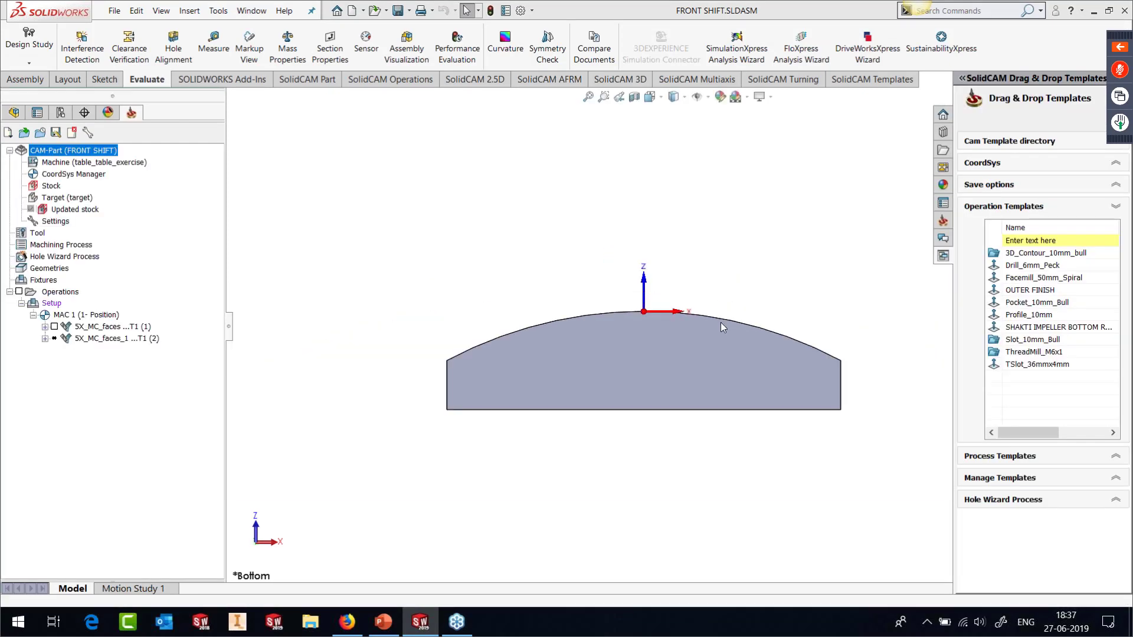
{"action": "right_click", "coordinate": [98, 328]}
{"action": "left_click", "coordinate": [133, 151]}
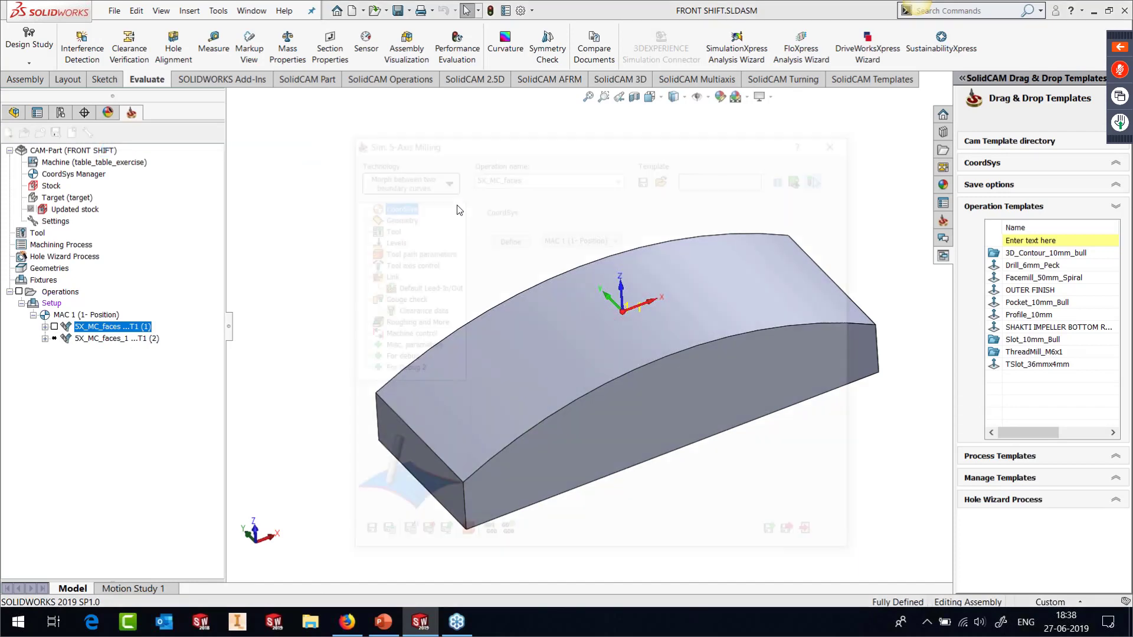
{"action": "left_click", "coordinate": [407, 263]}
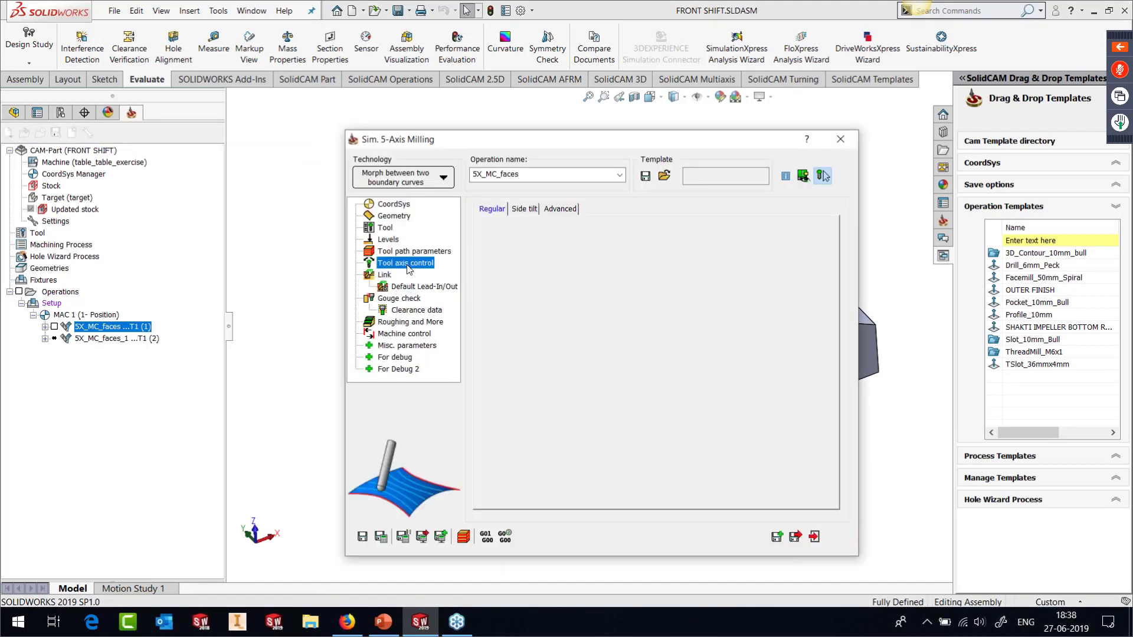
{"action": "left_click", "coordinate": [558, 209]}
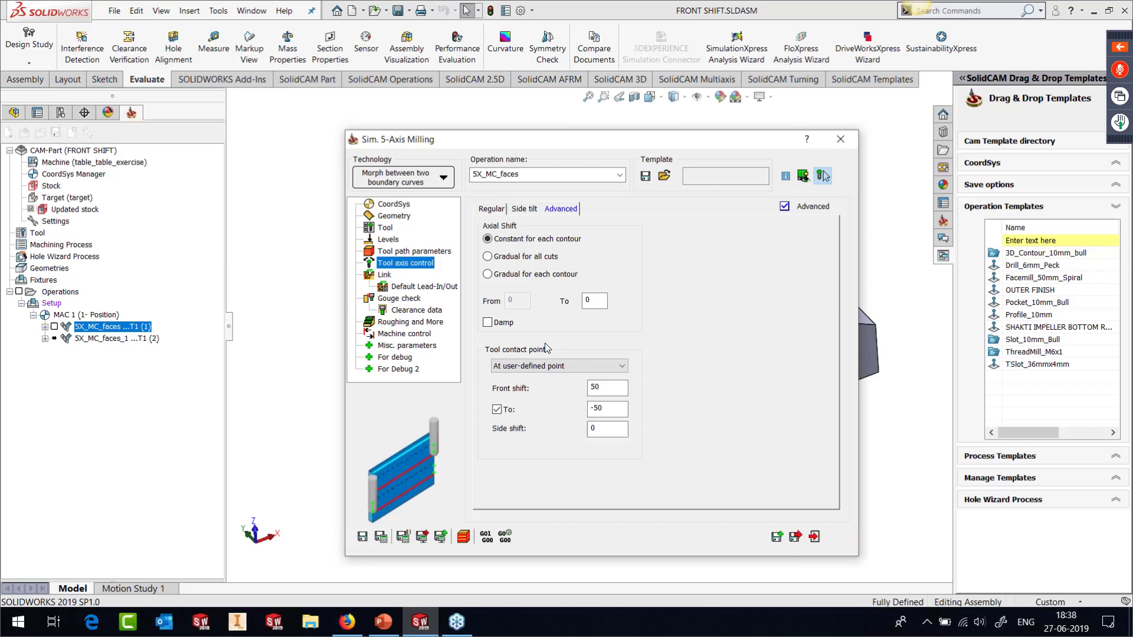
Step: Disable the front shift's To value, leaving a constant front shift of 50, and recalculate the 5X_MC_faces operation
{"action": "left_click", "coordinate": [497, 410]}
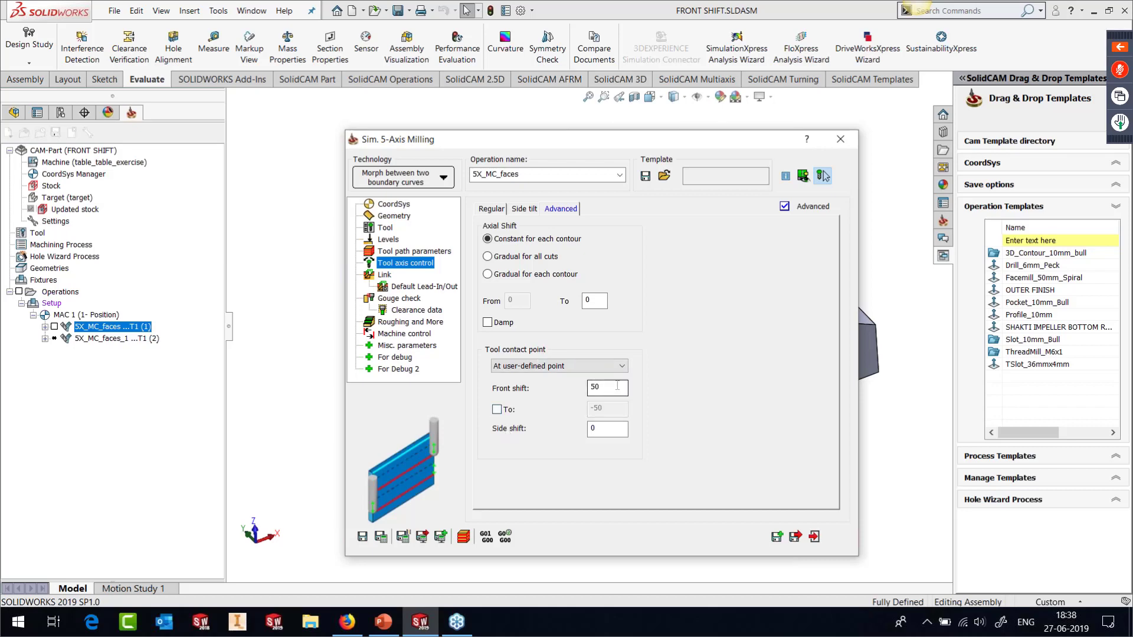
{"action": "left_click_drag", "start_coordinate": [612, 387], "coordinate": [558, 385]}
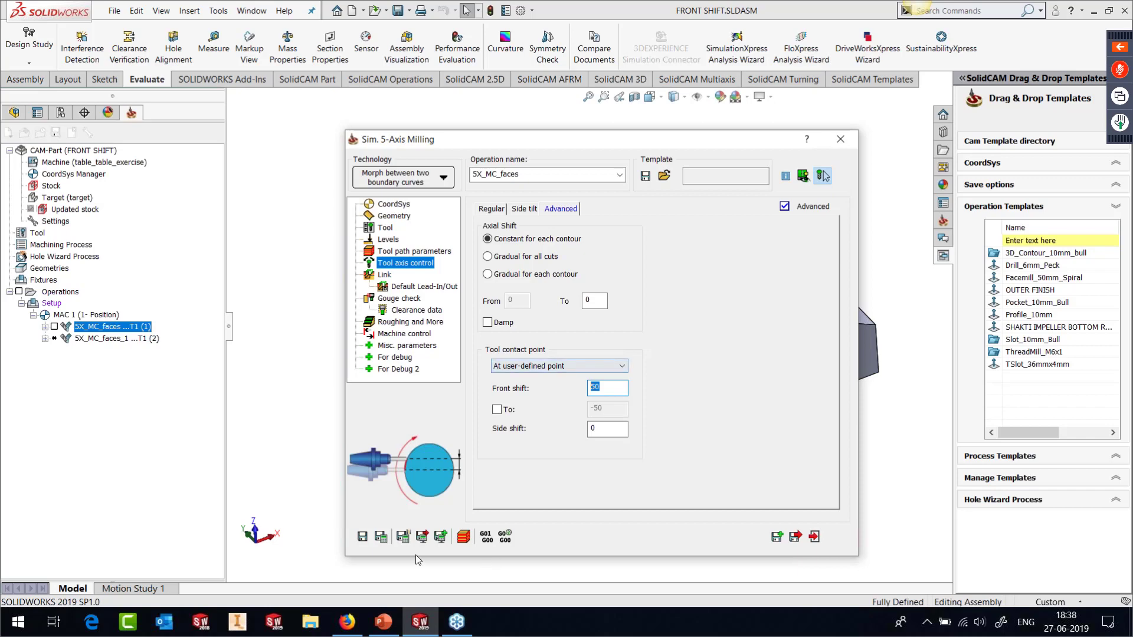
{"action": "left_click", "coordinate": [381, 537]}
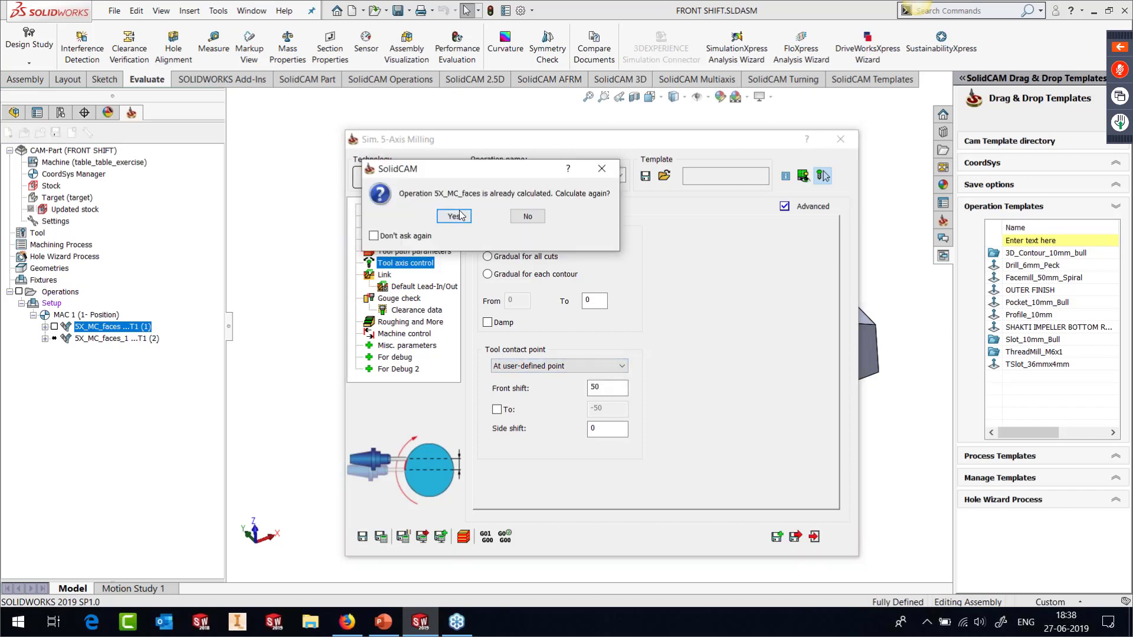
{"action": "left_click", "coordinate": [454, 216]}
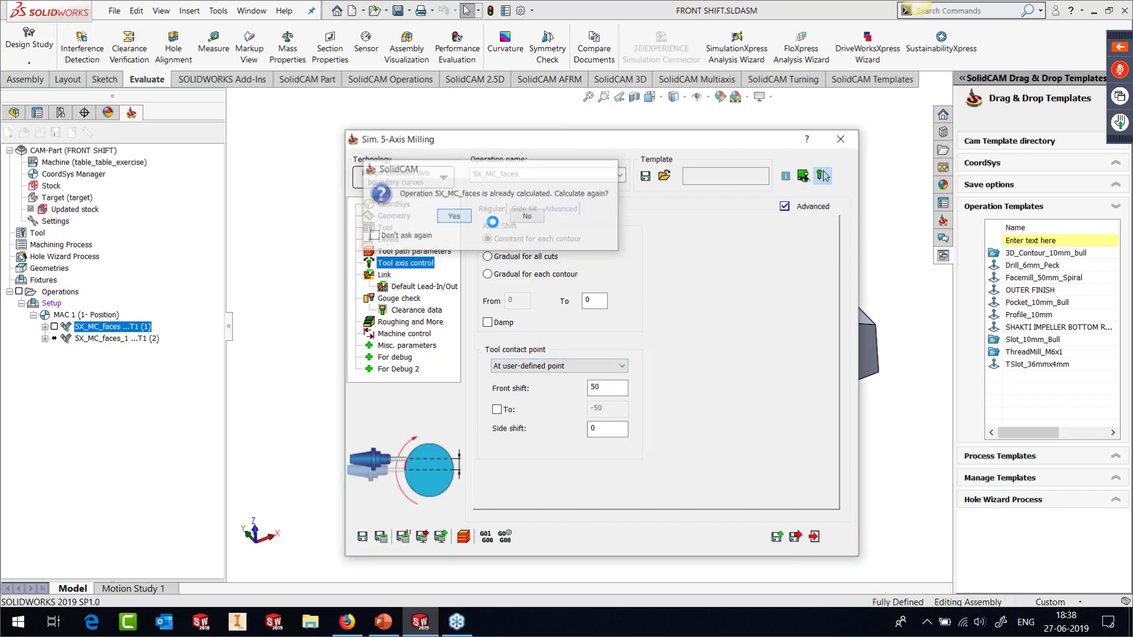
Step: Simulate the operation in the Bottom view, single-stepping the cutter through its approach to the starting edge of the curved face
{"action": "left_click", "coordinate": [464, 536]}
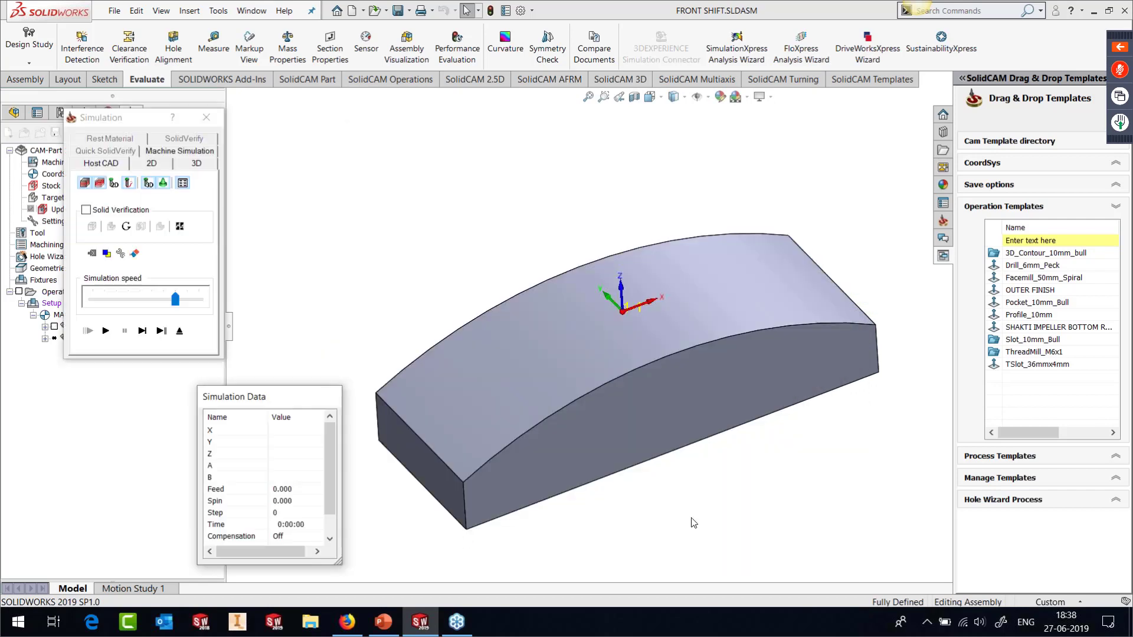
{"action": "key", "text": "space"}
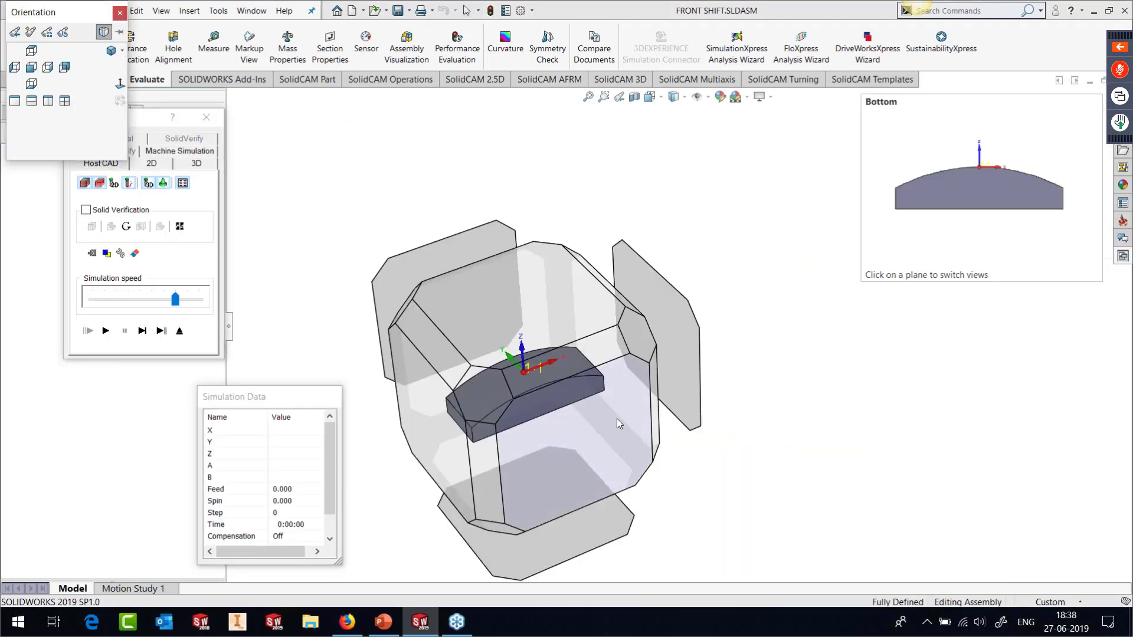
{"action": "left_click", "coordinate": [617, 420]}
{"action": "left_click", "coordinate": [143, 331]}
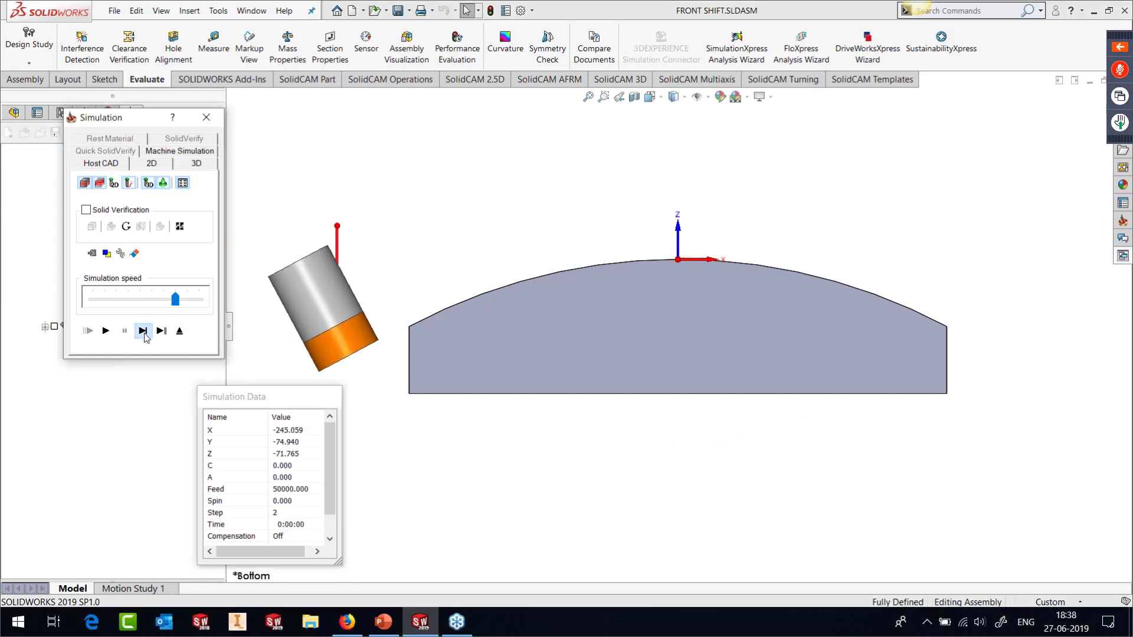
{"action": "left_click", "coordinate": [144, 333]}
{"action": "left_click", "coordinate": [145, 334]}
{"action": "left_click", "coordinate": [144, 334]}
{"action": "left_click", "coordinate": [144, 334]}
{"action": "left_click", "coordinate": [144, 334]}
{"action": "left_click", "coordinate": [145, 334]}
{"action": "left_click", "coordinate": [145, 334]}
{"action": "left_click", "coordinate": [144, 334]}
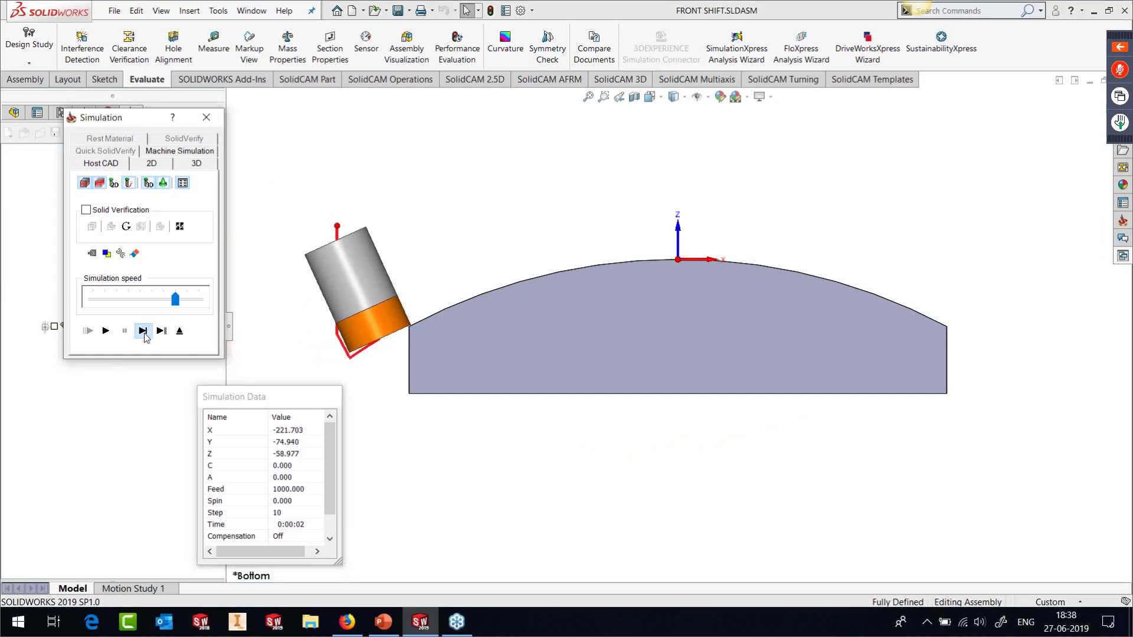
{"action": "left_click", "coordinate": [143, 331]}
{"action": "scroll", "coordinate": [417, 324], "scroll_direction": "down", "scroll_amount": 5}
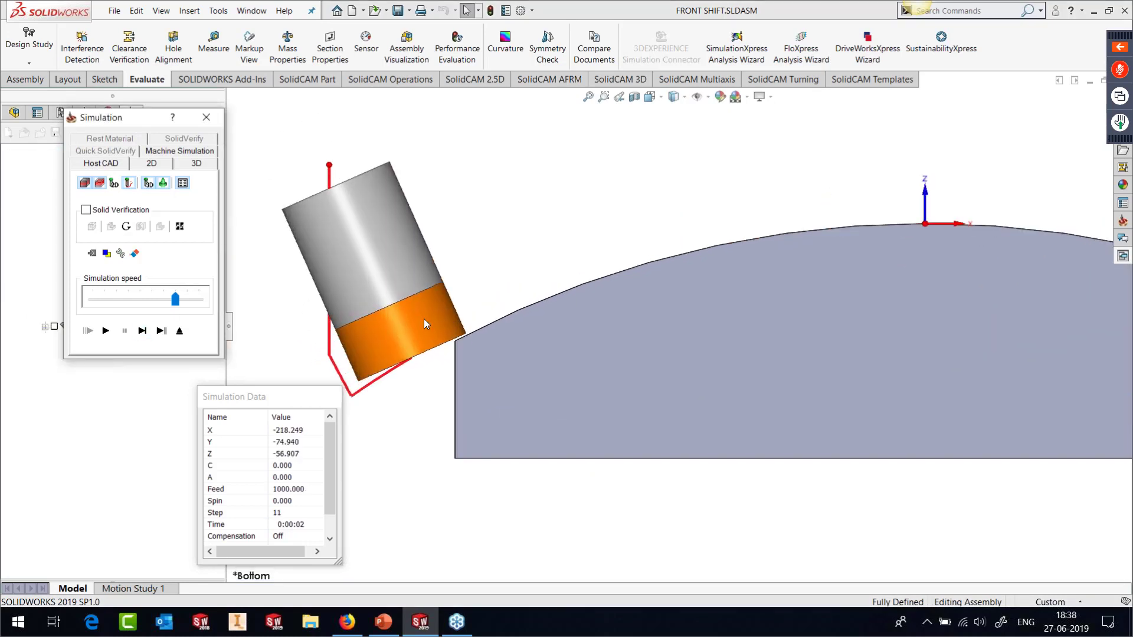
{"action": "scroll", "coordinate": [499, 387], "scroll_direction": "up", "scroll_amount": 5}
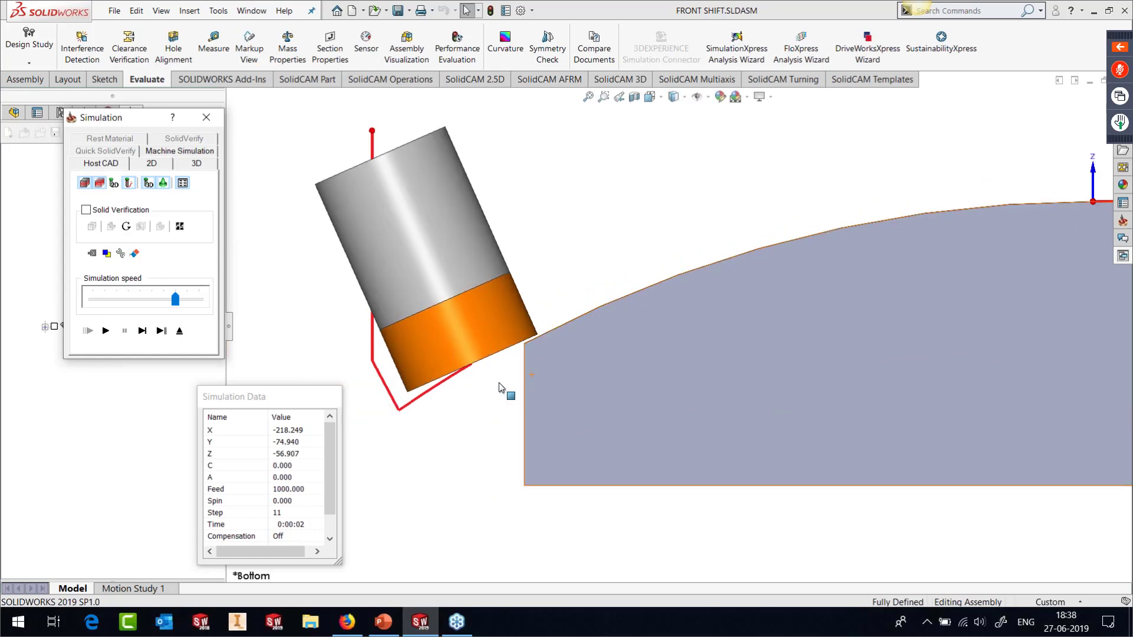
{"action": "scroll", "coordinate": [895, 330], "scroll_direction": "down", "scroll_amount": 3}
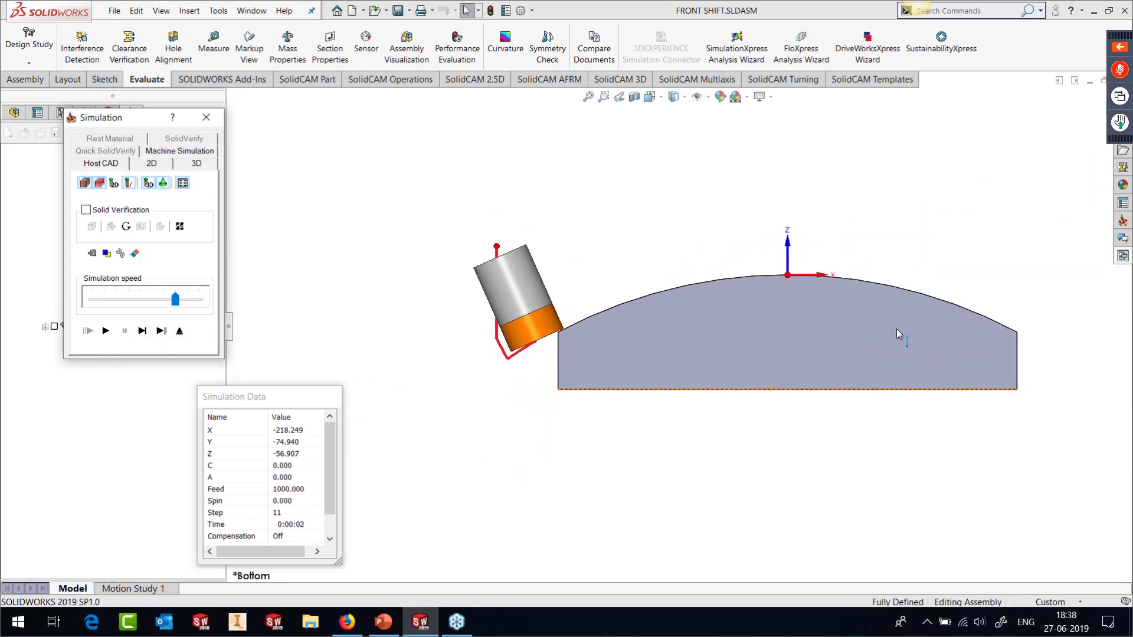
Step: Step the simulation along the first pass over the crown to check the cutter's contact point until the tool retracts
{"action": "left_click", "coordinate": [147, 335]}
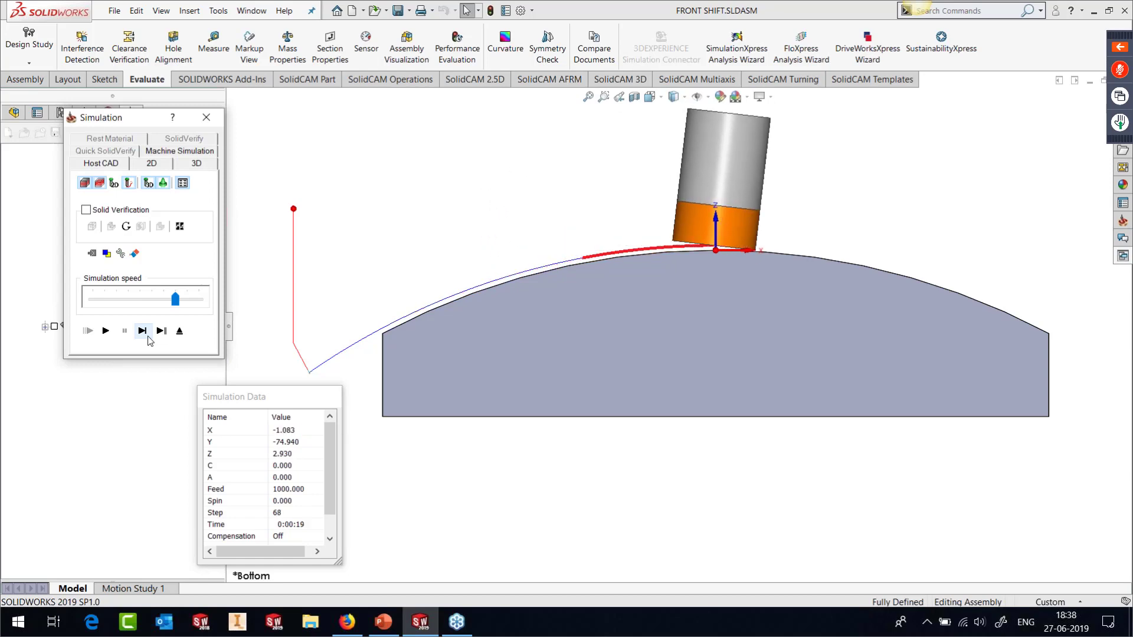
{"action": "left_click", "coordinate": [148, 336]}
{"action": "left_click", "coordinate": [148, 336]}
{"action": "left_click", "coordinate": [148, 336]}
{"action": "left_click", "coordinate": [148, 336]}
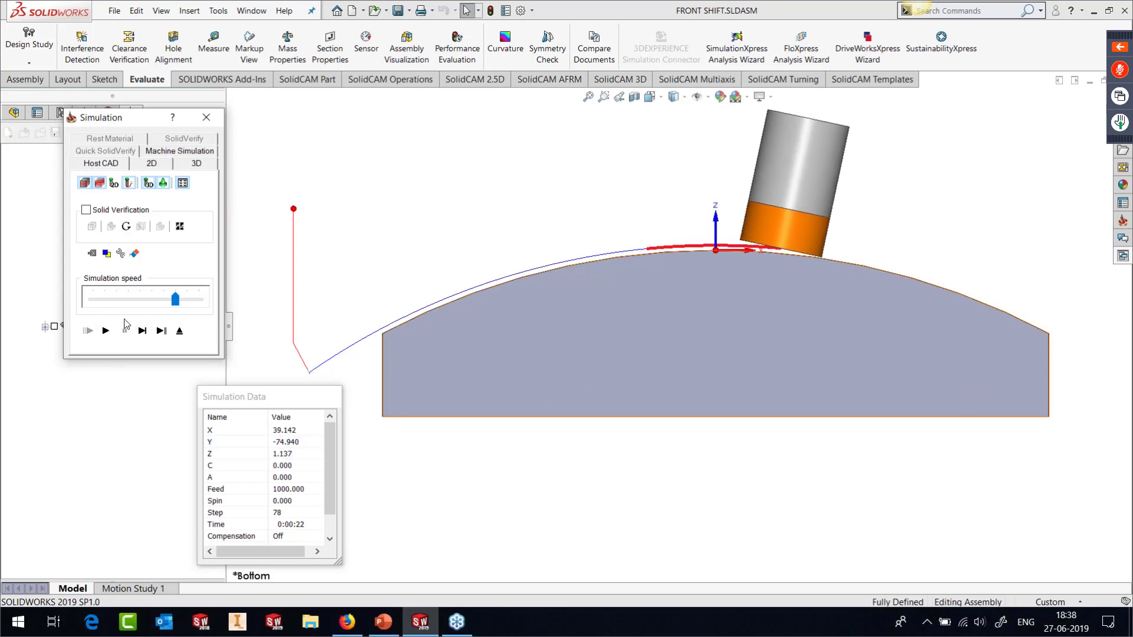
{"action": "left_click", "coordinate": [141, 331]}
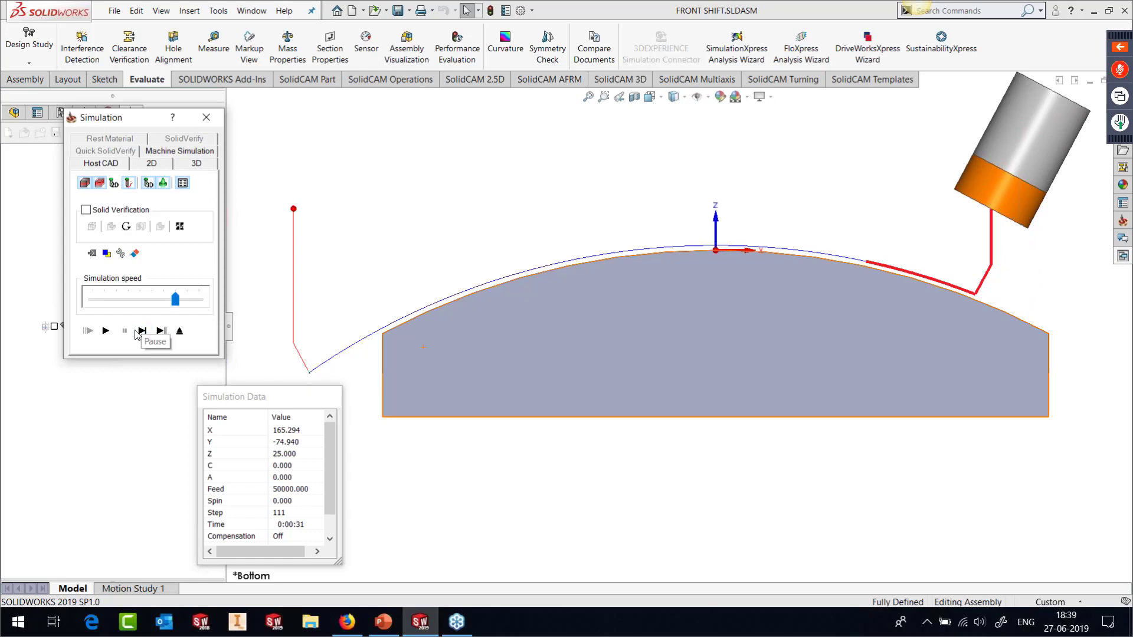
Step: Single-step through the link move to the second pass until the cutter reaches the opposite edge of the curved face
{"action": "left_click", "coordinate": [142, 332]}
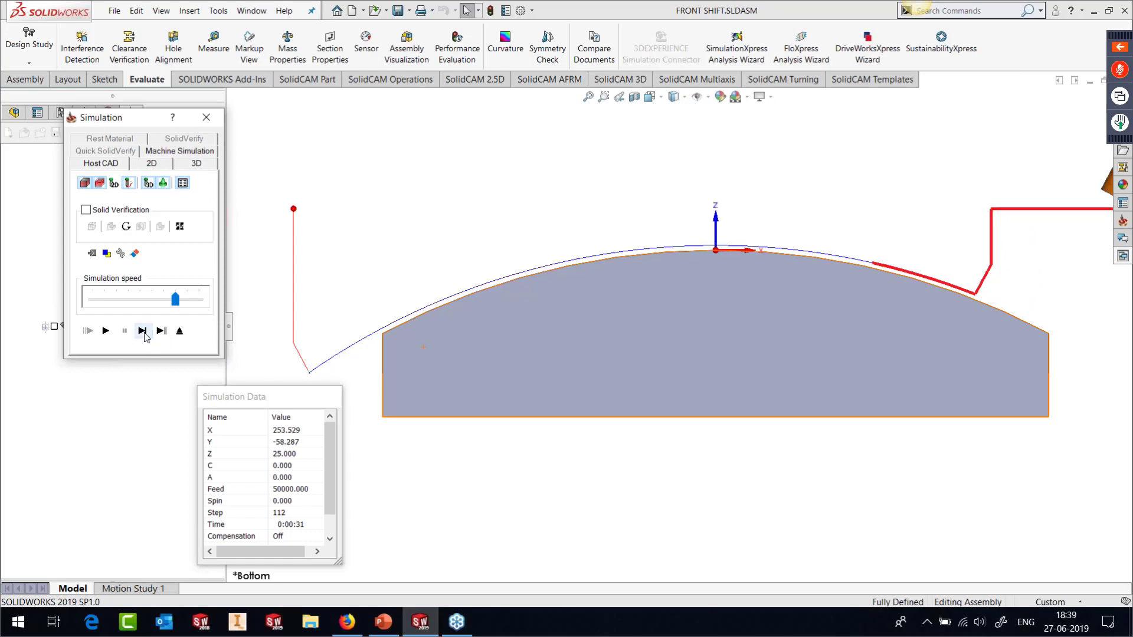
{"action": "left_click", "coordinate": [142, 332]}
{"action": "left_click", "coordinate": [143, 331]}
{"action": "left_click", "coordinate": [143, 331]}
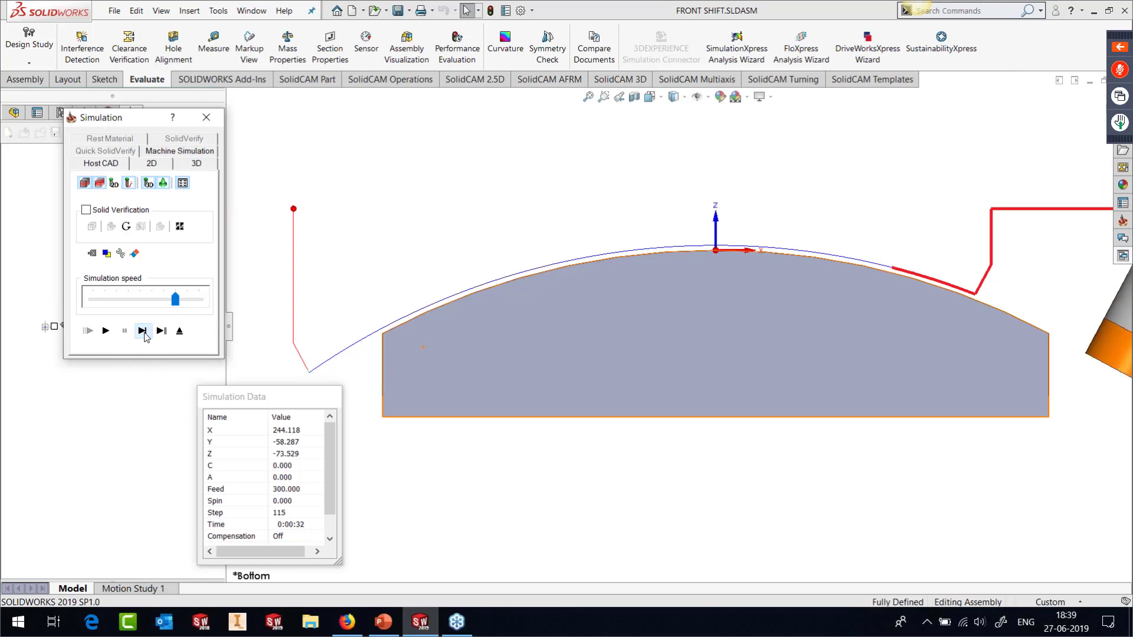
{"action": "left_click", "coordinate": [143, 331]}
{"action": "left_click", "coordinate": [143, 332]}
{"action": "left_click", "coordinate": [142, 332]}
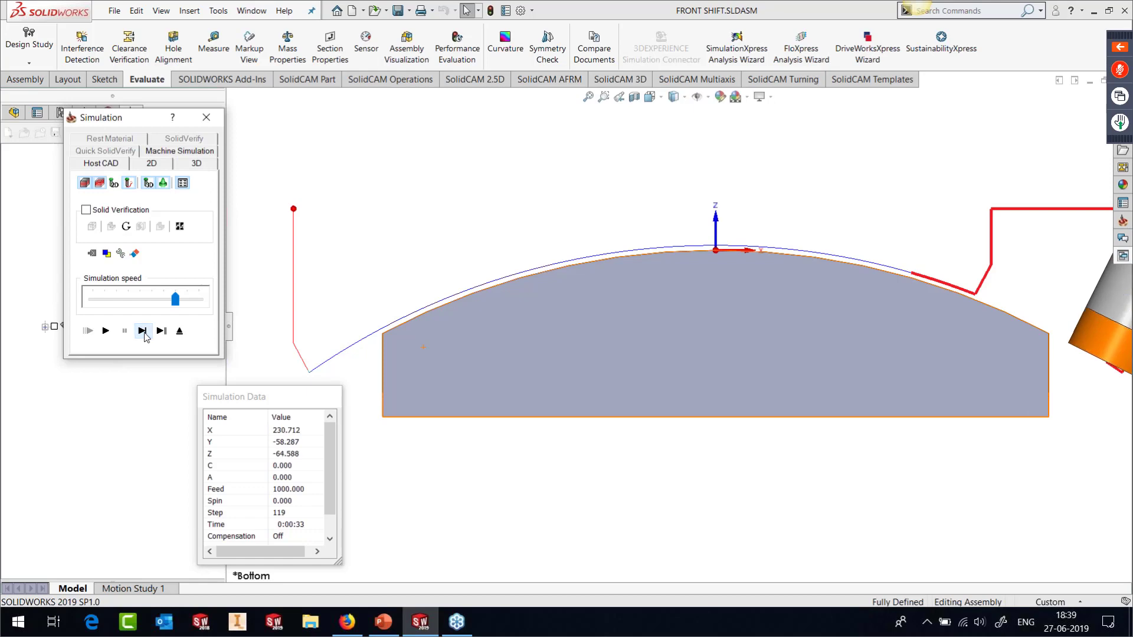
{"action": "left_click", "coordinate": [142, 331]}
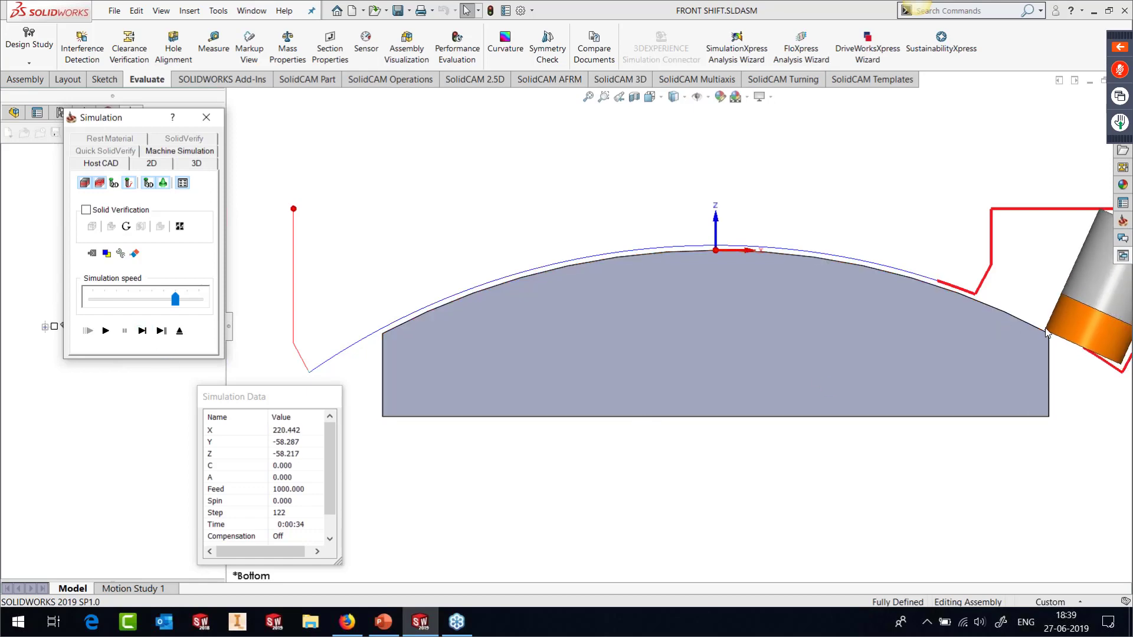
Step: Step the cutter up the return pass to examine its contact side, and exit the simulation
{"action": "left_click", "coordinate": [144, 332]}
{"action": "left_click", "coordinate": [145, 336]}
{"action": "left_click", "coordinate": [146, 335]}
{"action": "left_click", "coordinate": [146, 335]}
{"action": "left_click", "coordinate": [145, 335]}
{"action": "left_click", "coordinate": [145, 335]}
{"action": "left_click", "coordinate": [146, 336]}
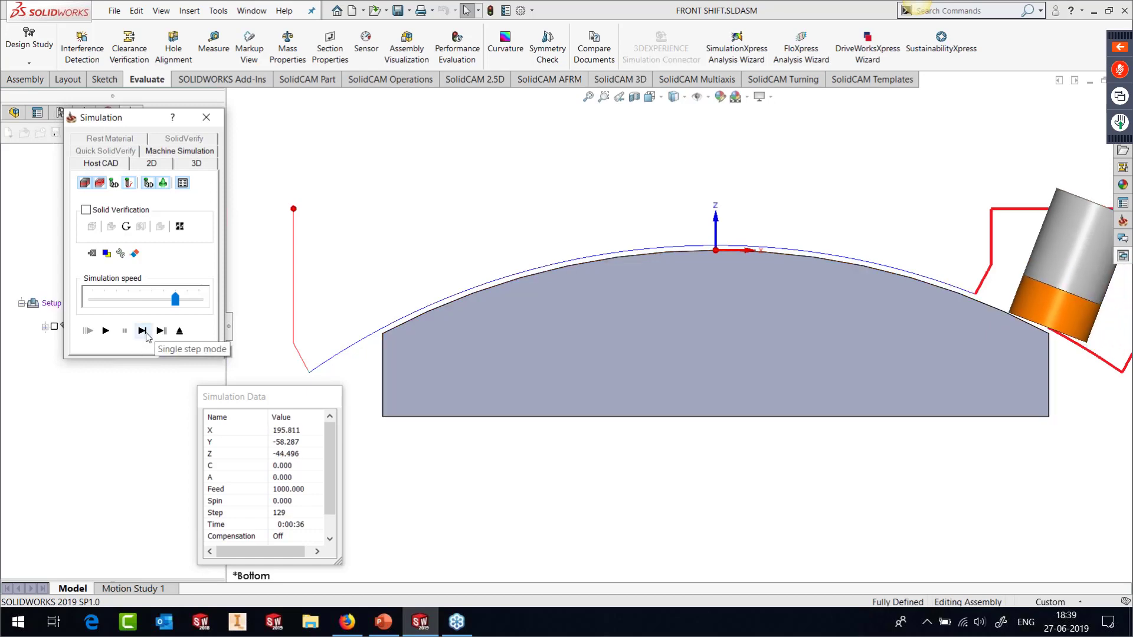
{"action": "left_click", "coordinate": [146, 335]}
{"action": "left_click", "coordinate": [145, 335]}
{"action": "left_click", "coordinate": [146, 333]}
{"action": "left_click", "coordinate": [146, 333]}
{"action": "left_click", "coordinate": [146, 333]}
{"action": "left_click", "coordinate": [146, 333]}
{"action": "left_click", "coordinate": [146, 332]}
{"action": "left_click", "coordinate": [145, 333]}
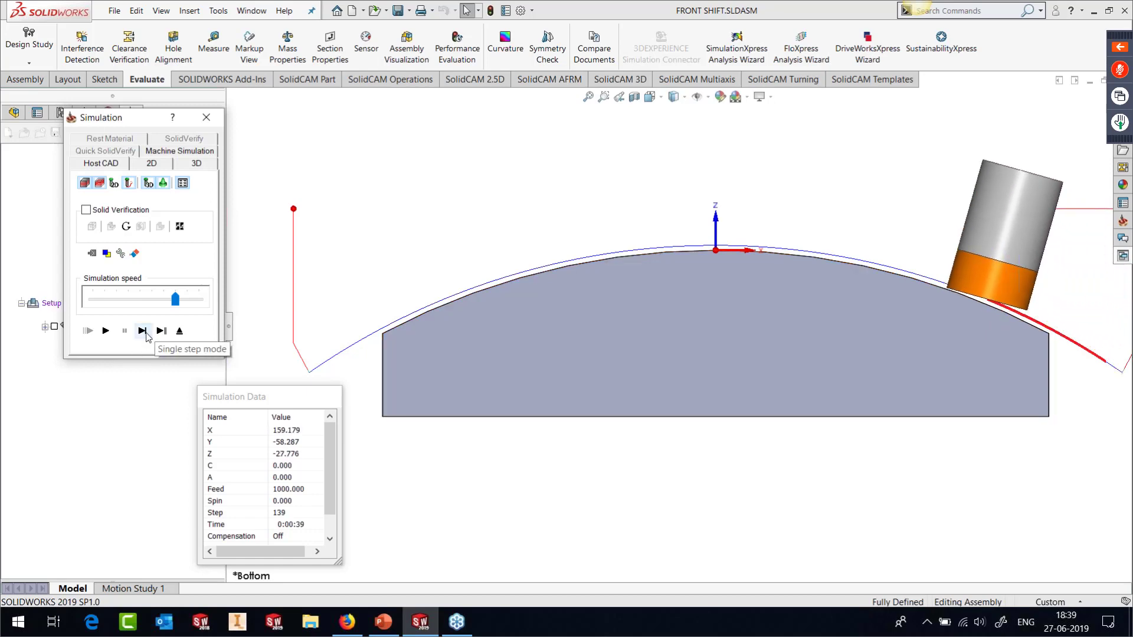
{"action": "left_click", "coordinate": [146, 333]}
{"action": "left_click", "coordinate": [146, 332]}
{"action": "left_click", "coordinate": [146, 334]}
{"action": "left_click", "coordinate": [145, 334]}
{"action": "left_click", "coordinate": [145, 332]}
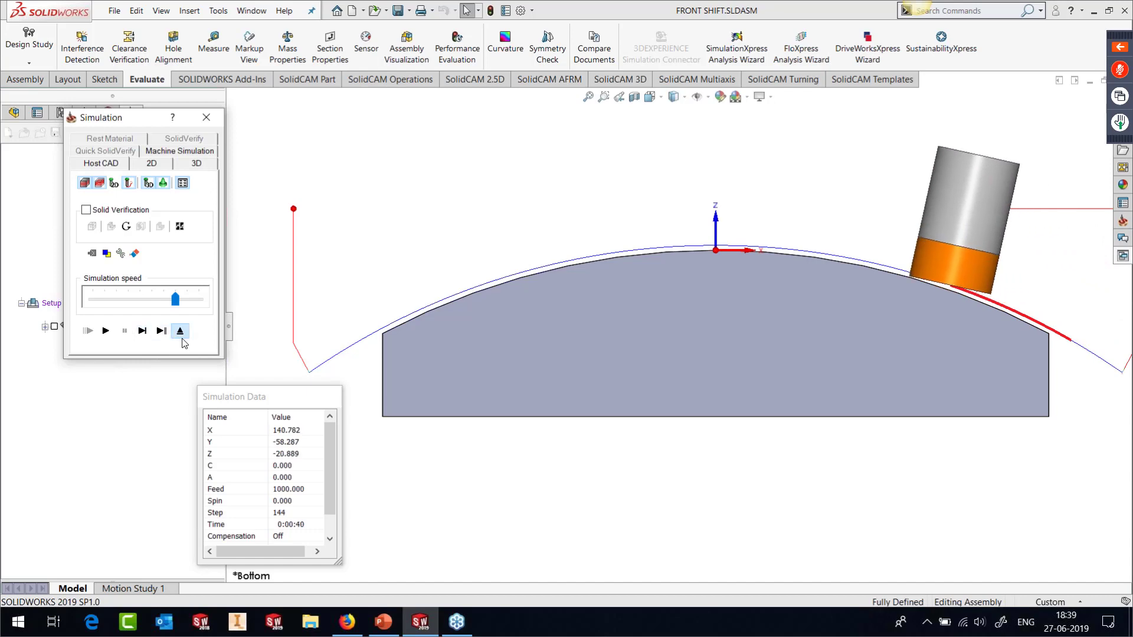
{"action": "left_click", "coordinate": [181, 338]}
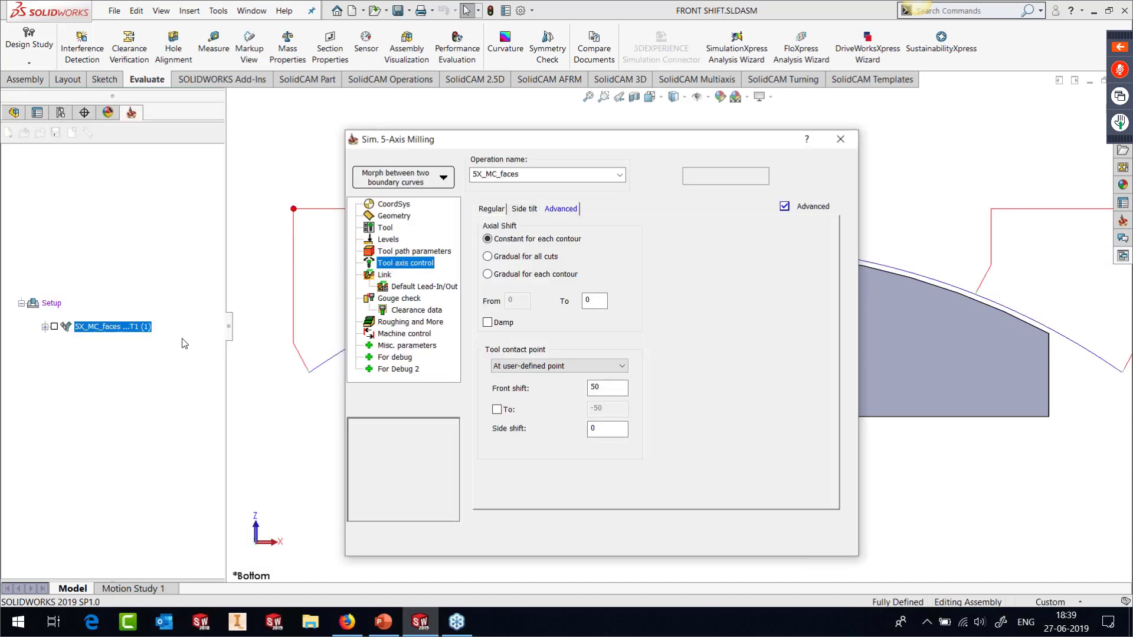
Step: Enable the front shift's To value of -50 and recalculate the 5X_MC_faces operation
{"action": "left_click", "coordinate": [498, 409]}
{"action": "left_click_drag", "start_coordinate": [611, 409], "coordinate": [535, 416]}
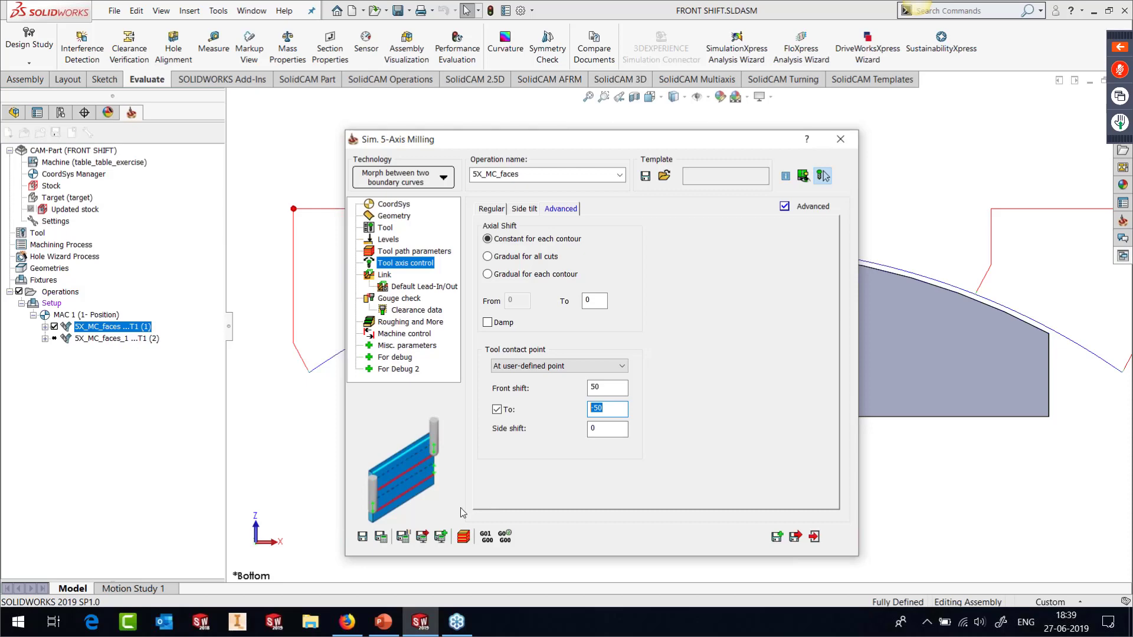
{"action": "left_click", "coordinate": [381, 537]}
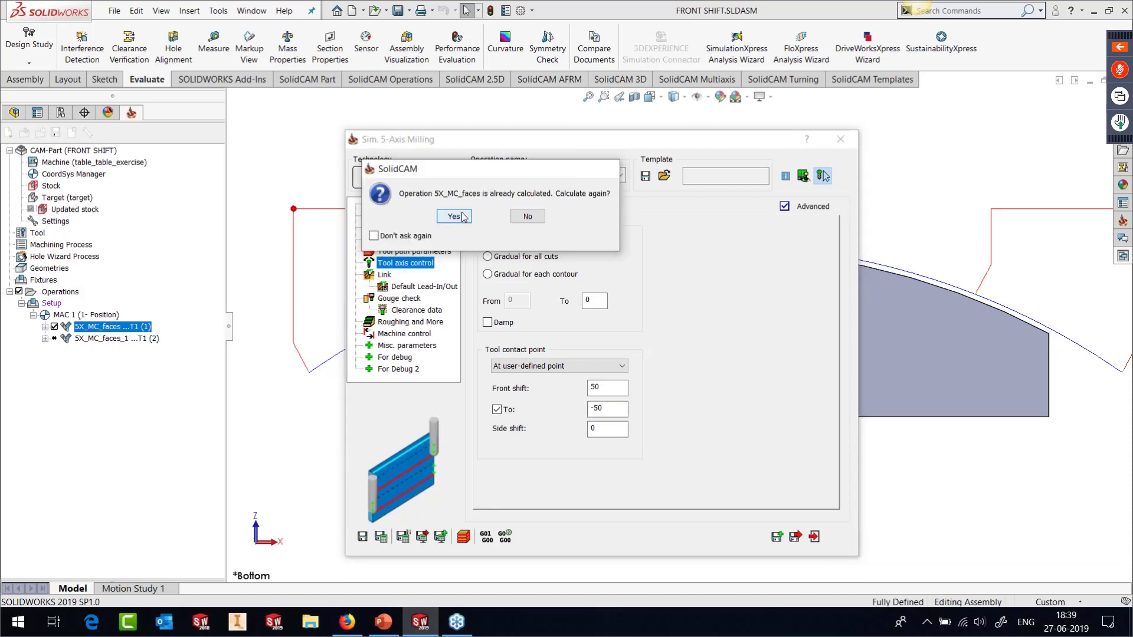
{"action": "left_click", "coordinate": [461, 211]}
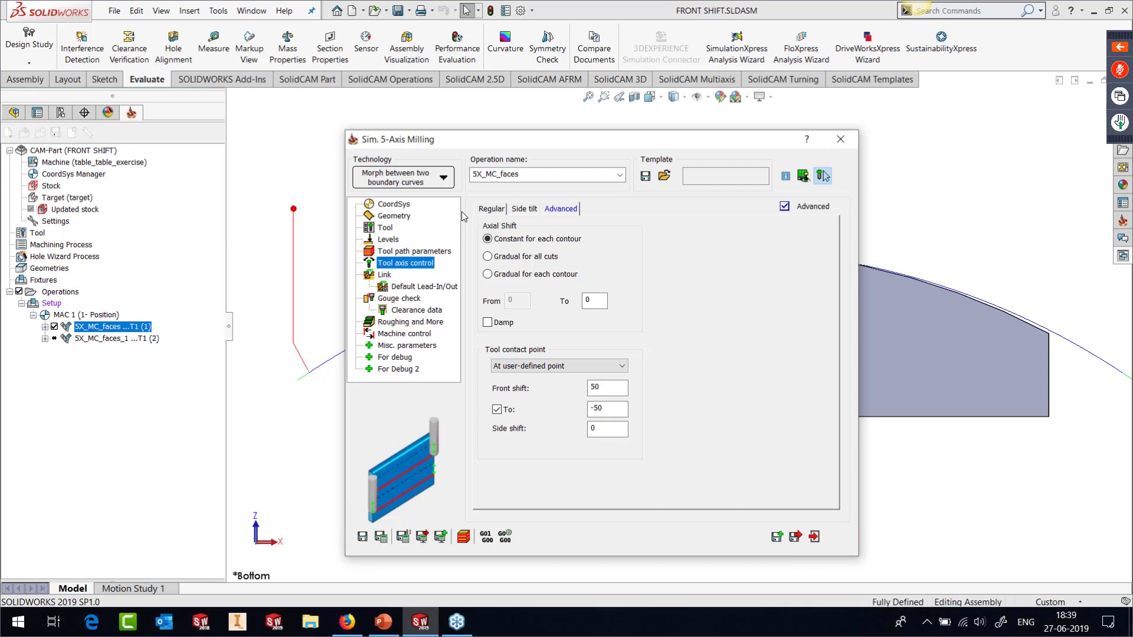
Step: Simulate the recalculated operation, single-stepping the cutter to the starting edge of the curved face
{"action": "left_click", "coordinate": [464, 536]}
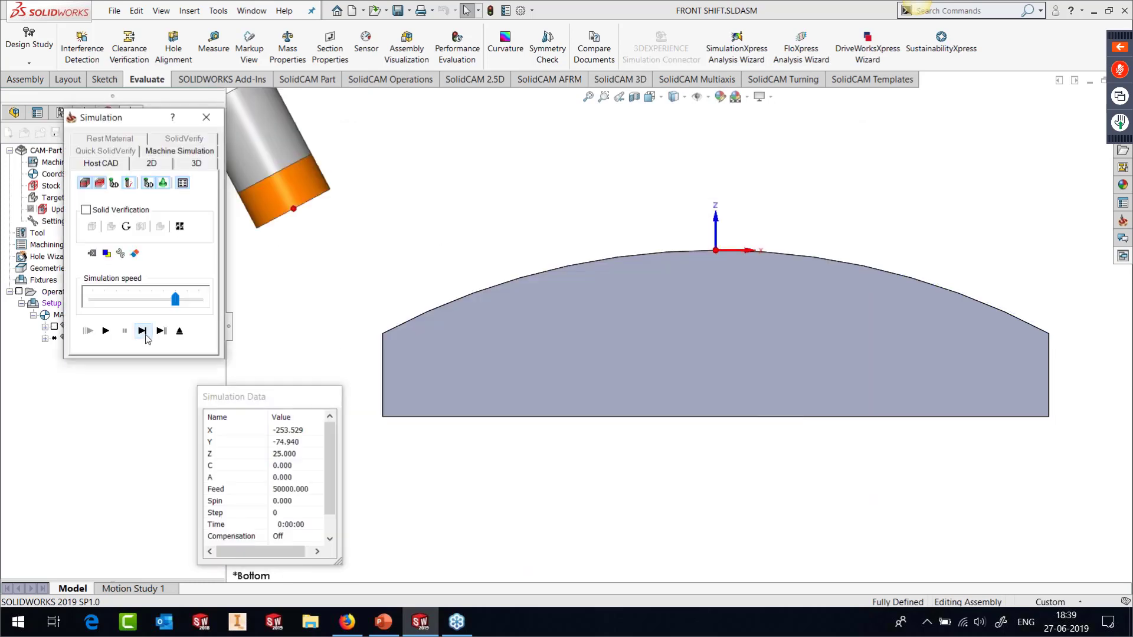
{"action": "left_click", "coordinate": [145, 334]}
{"action": "left_click", "coordinate": [145, 335]}
{"action": "left_click", "coordinate": [145, 335]}
{"action": "left_click", "coordinate": [146, 334]}
{"action": "left_click", "coordinate": [146, 334]}
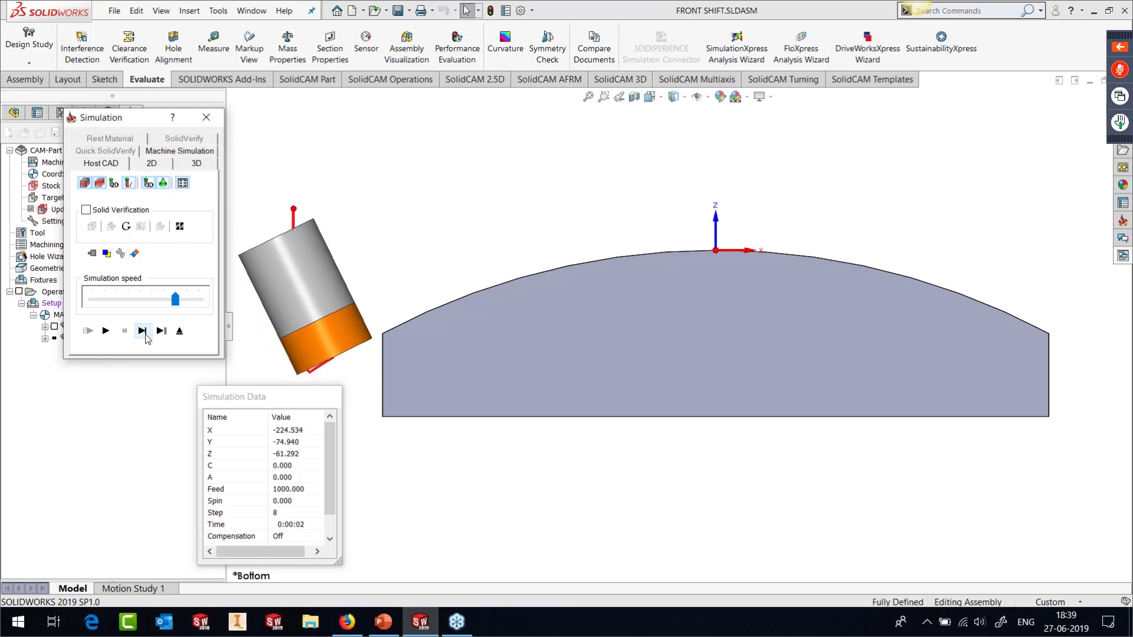
{"action": "left_click", "coordinate": [145, 335]}
{"action": "left_click", "coordinate": [145, 334]}
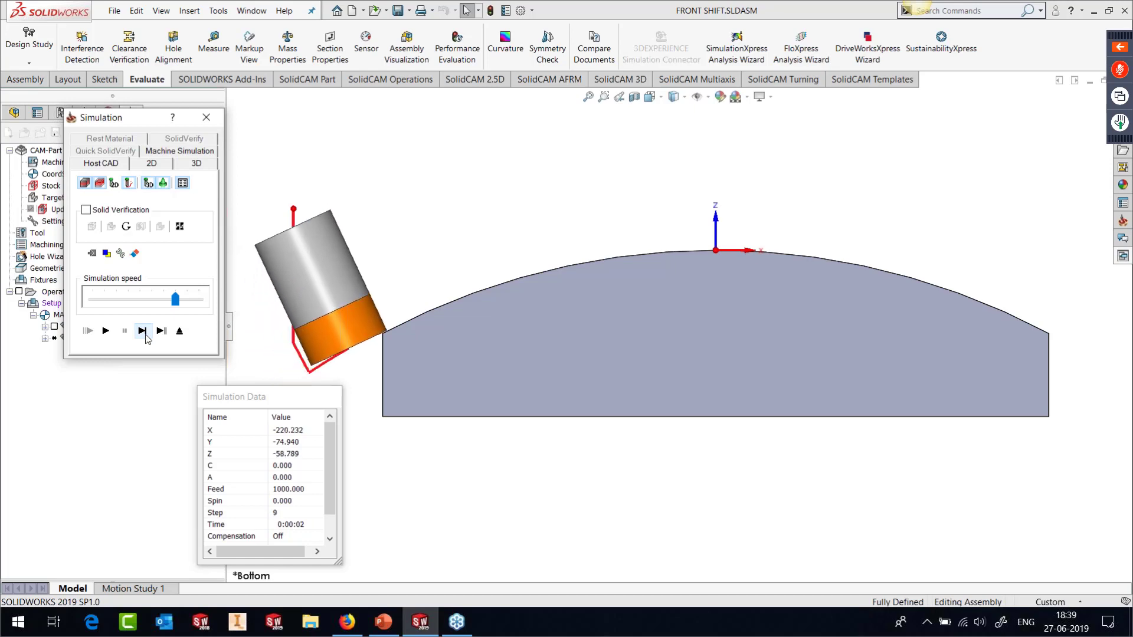
Step: Single-step the cutter from the starting edge up the curved face to the crown, examining how its contact point shifts
{"action": "left_click", "coordinate": [145, 335]}
{"action": "left_click", "coordinate": [145, 335]}
{"action": "left_click", "coordinate": [145, 335]}
{"action": "left_click", "coordinate": [145, 335]}
{"action": "left_click", "coordinate": [145, 334]}
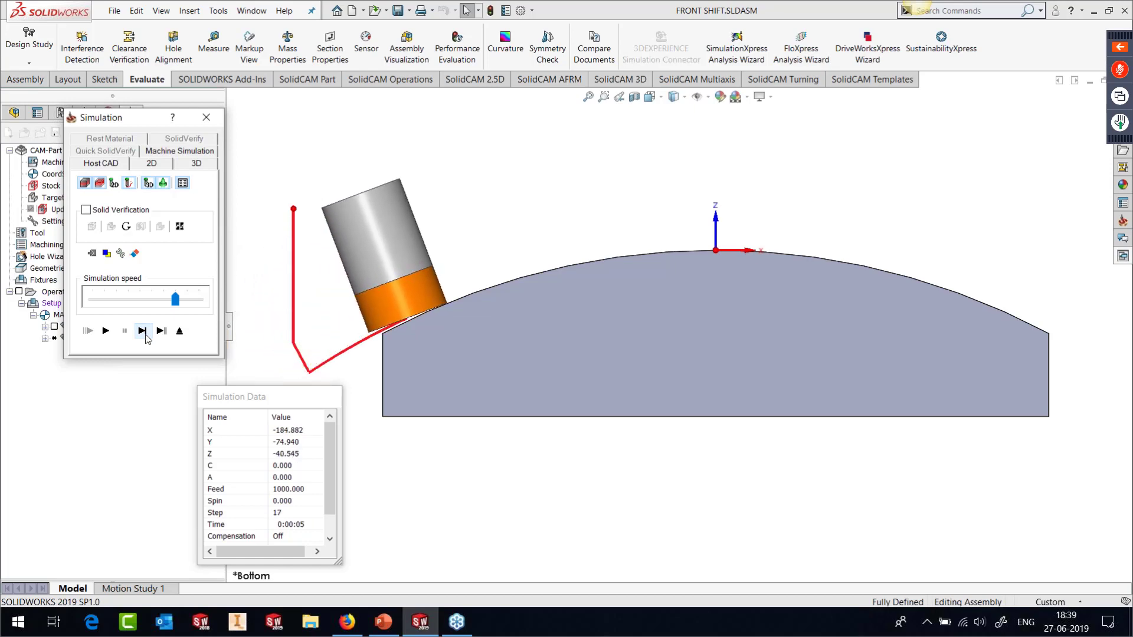
{"action": "left_click", "coordinate": [145, 334]}
{"action": "left_click", "coordinate": [145, 335]}
{"action": "left_click", "coordinate": [145, 335]}
{"action": "left_click", "coordinate": [145, 335]}
{"action": "left_click", "coordinate": [145, 335]}
{"action": "left_click", "coordinate": [145, 335]}
{"action": "left_click", "coordinate": [146, 334]}
{"action": "left_click", "coordinate": [145, 335]}
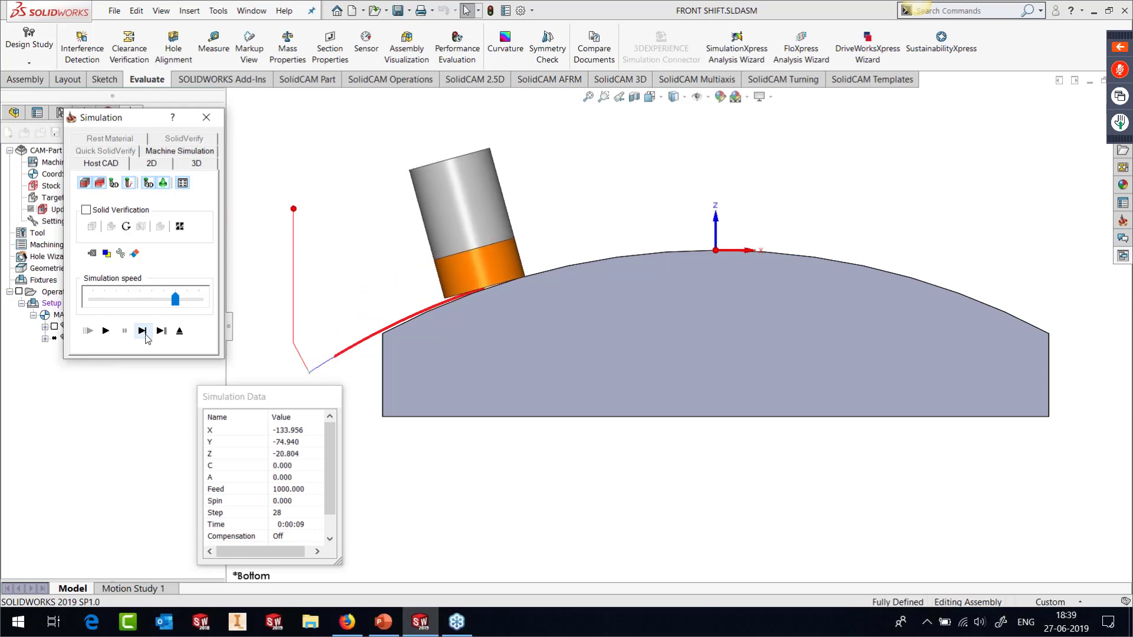
{"action": "left_click", "coordinate": [145, 334]}
{"action": "left_click", "coordinate": [145, 335]}
{"action": "left_click", "coordinate": [145, 335]}
{"action": "left_click", "coordinate": [146, 334]}
{"action": "left_click", "coordinate": [145, 334]}
{"action": "left_click", "coordinate": [145, 334]}
{"action": "left_click", "coordinate": [145, 335]}
{"action": "left_click", "coordinate": [145, 334]}
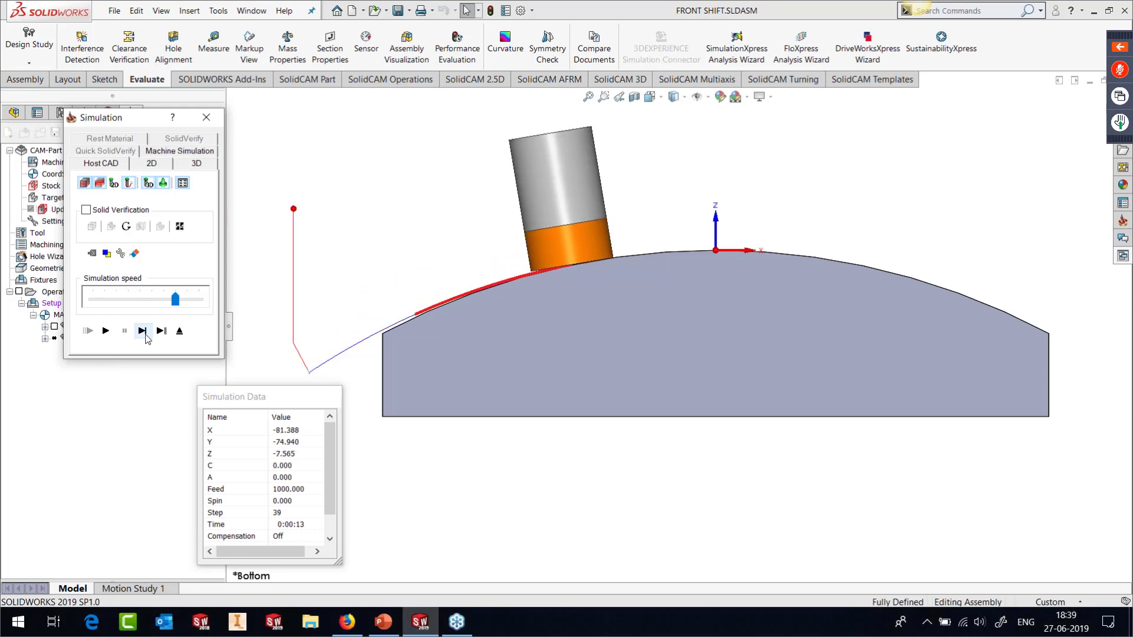
{"action": "left_click", "coordinate": [145, 335]}
{"action": "left_click", "coordinate": [145, 334]}
{"action": "left_click", "coordinate": [145, 335]}
{"action": "left_click", "coordinate": [145, 335]}
{"action": "left_click", "coordinate": [145, 334]}
{"action": "left_click", "coordinate": [145, 335]}
{"action": "left_click", "coordinate": [145, 335]}
{"action": "left_click", "coordinate": [145, 335]}
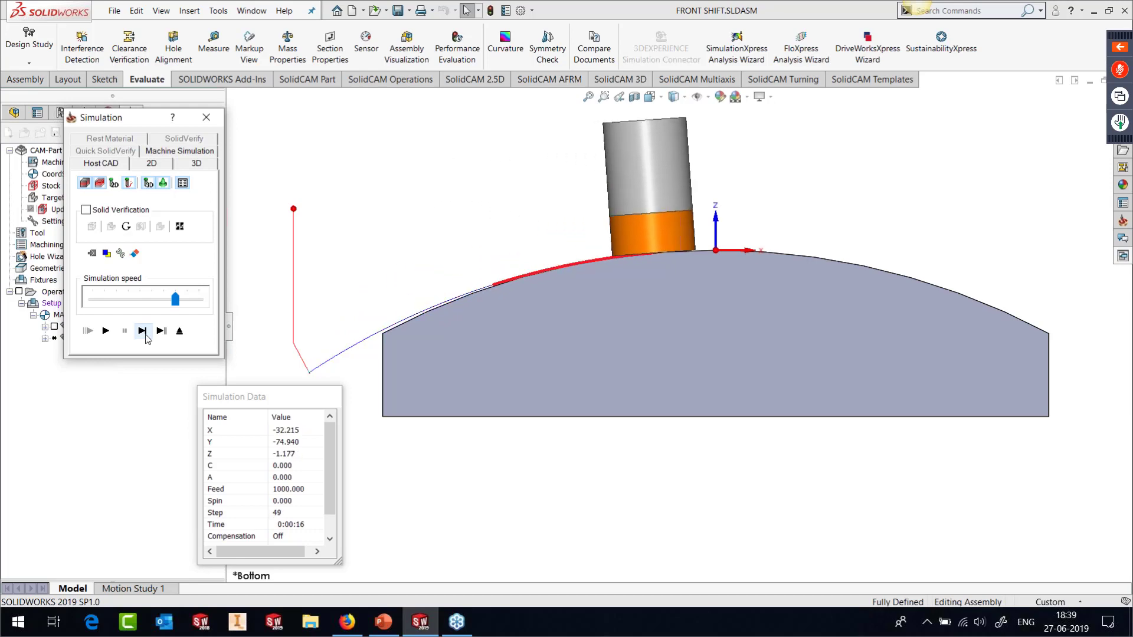
{"action": "left_click", "coordinate": [146, 335]}
{"action": "left_click", "coordinate": [145, 335]}
{"action": "left_click", "coordinate": [145, 334]}
{"action": "left_click", "coordinate": [145, 335]}
{"action": "left_click", "coordinate": [142, 331]}
{"action": "left_click", "coordinate": [143, 331]}
{"action": "left_click", "coordinate": [142, 331]}
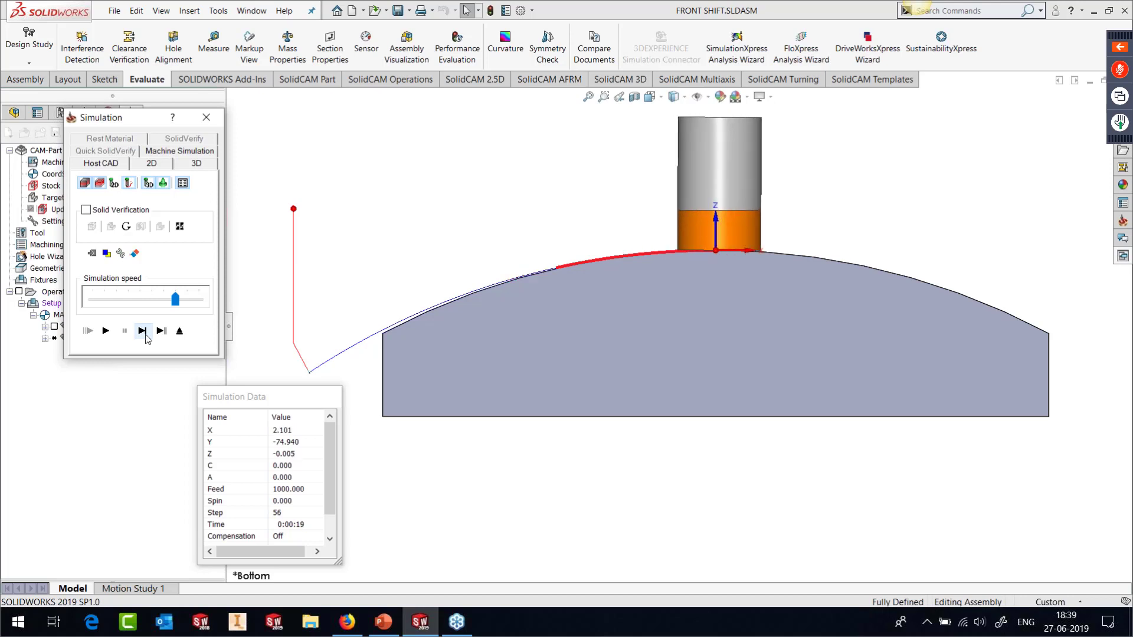
Step: Single-step the cutter from the crown down to the far edge of the curved face, and exit the simulation
{"action": "left_click", "coordinate": [146, 334]}
{"action": "left_click", "coordinate": [145, 335]}
{"action": "left_click", "coordinate": [145, 335]}
{"action": "left_click", "coordinate": [145, 335]}
{"action": "left_click", "coordinate": [145, 335]}
{"action": "left_click", "coordinate": [145, 335]}
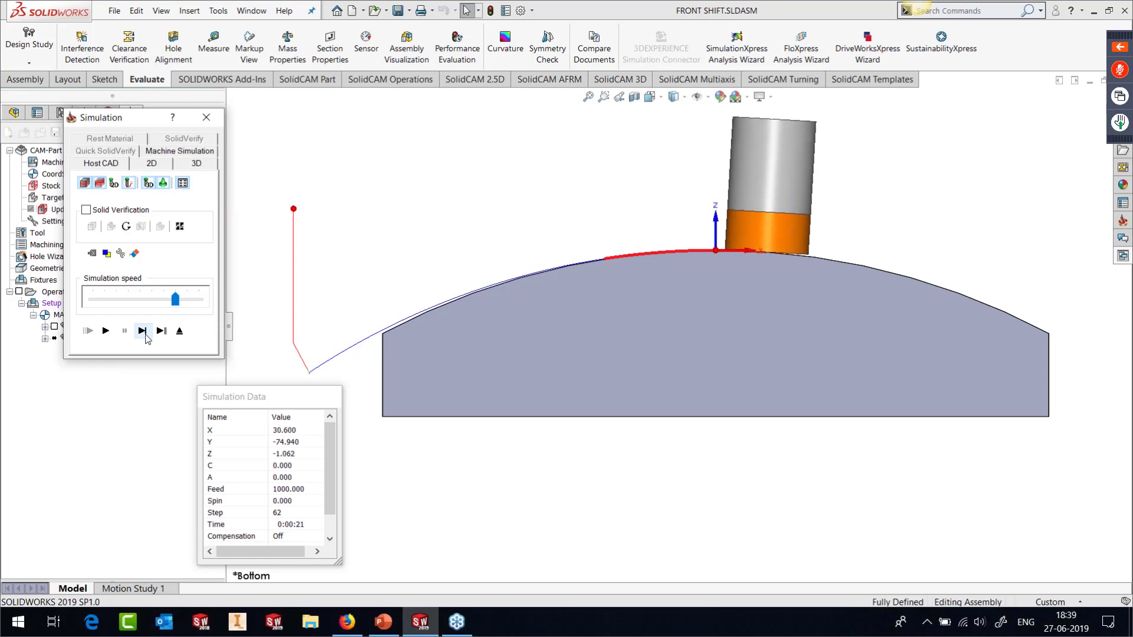
{"action": "left_click", "coordinate": [145, 334]}
{"action": "left_click", "coordinate": [145, 334]}
{"action": "left_click", "coordinate": [142, 331]}
{"action": "left_click", "coordinate": [143, 331]}
{"action": "left_click", "coordinate": [142, 331]}
{"action": "left_click", "coordinate": [142, 331]}
{"action": "left_click", "coordinate": [143, 331]}
{"action": "left_click", "coordinate": [142, 331]}
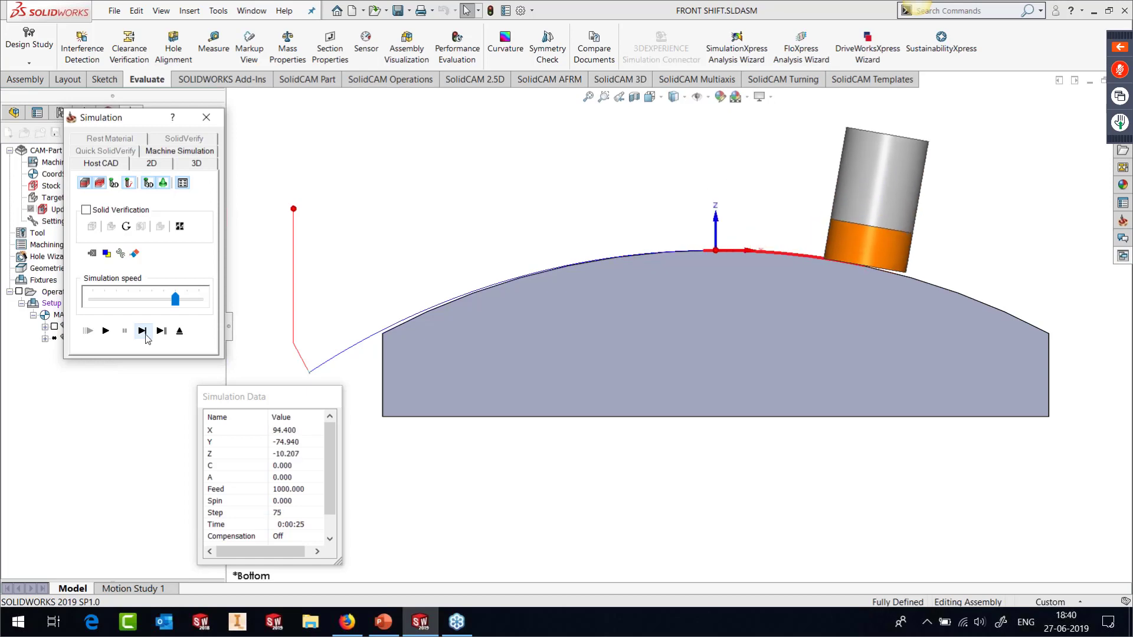
{"action": "left_click", "coordinate": [143, 331]}
{"action": "left_click", "coordinate": [142, 331]}
{"action": "left_click", "coordinate": [142, 331]}
{"action": "left_click", "coordinate": [142, 331]}
{"action": "left_click", "coordinate": [143, 331]}
{"action": "left_click", "coordinate": [142, 331]}
{"action": "left_click", "coordinate": [142, 331]}
{"action": "left_click", "coordinate": [142, 331]}
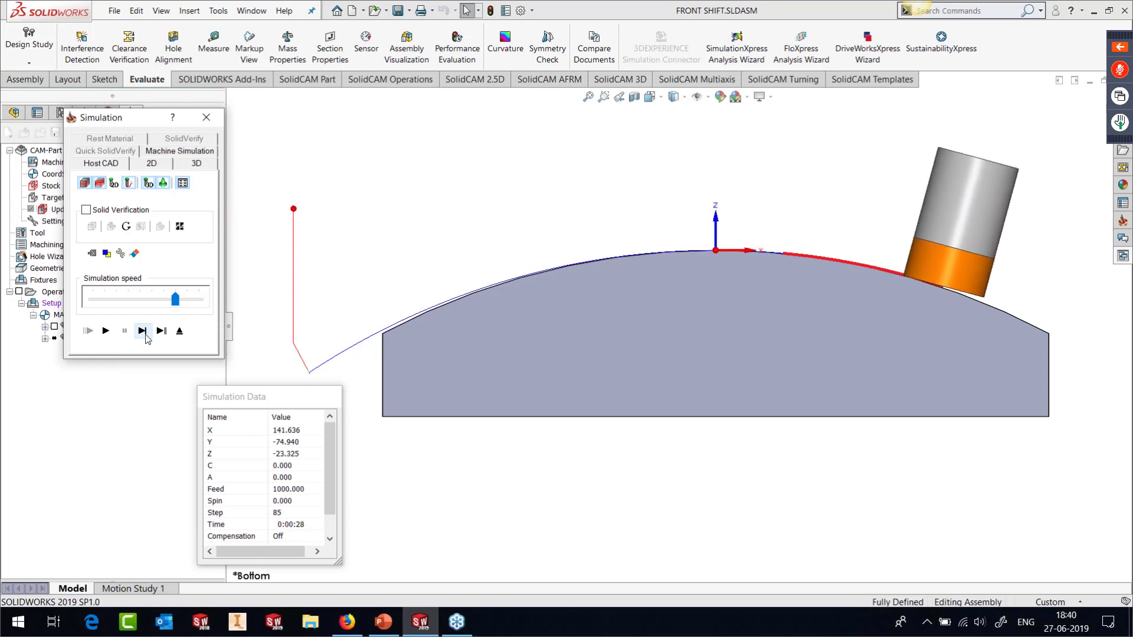
{"action": "left_click", "coordinate": [142, 331]}
{"action": "left_click", "coordinate": [142, 331]}
{"action": "left_click", "coordinate": [143, 331]}
{"action": "left_click", "coordinate": [142, 331]}
{"action": "left_click", "coordinate": [142, 330]}
{"action": "left_click", "coordinate": [143, 331]}
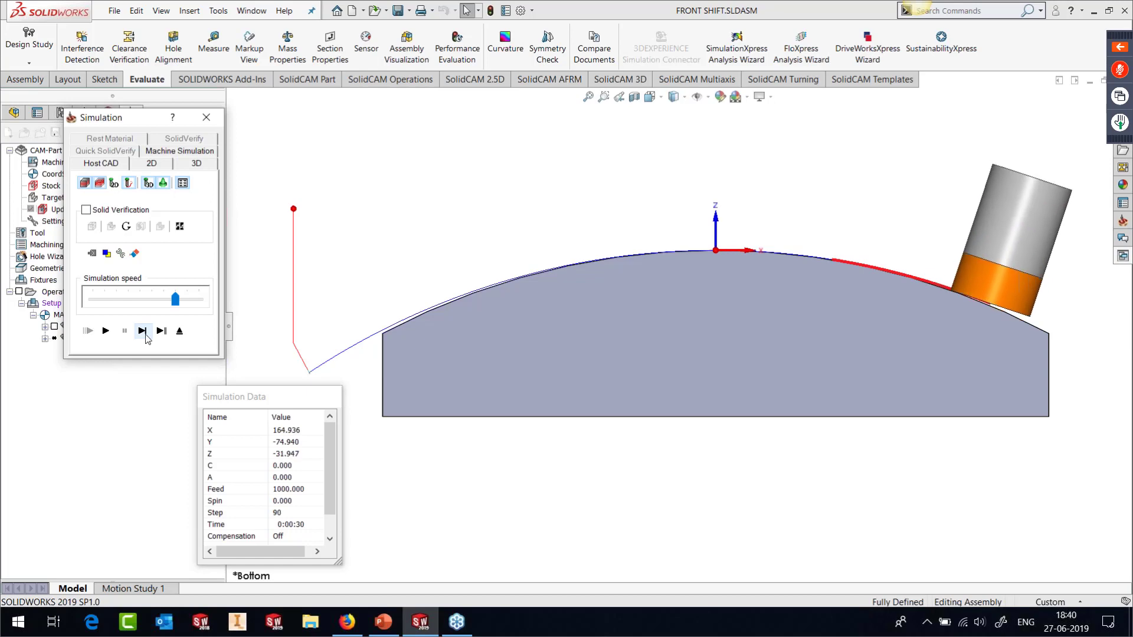
{"action": "left_click", "coordinate": [142, 331]}
{"action": "left_click", "coordinate": [142, 331]}
{"action": "left_click", "coordinate": [142, 331]}
{"action": "left_click", "coordinate": [143, 331]}
{"action": "left_click", "coordinate": [143, 331]}
{"action": "left_click", "coordinate": [142, 331]}
{"action": "left_click", "coordinate": [142, 331]}
{"action": "left_click", "coordinate": [142, 331]}
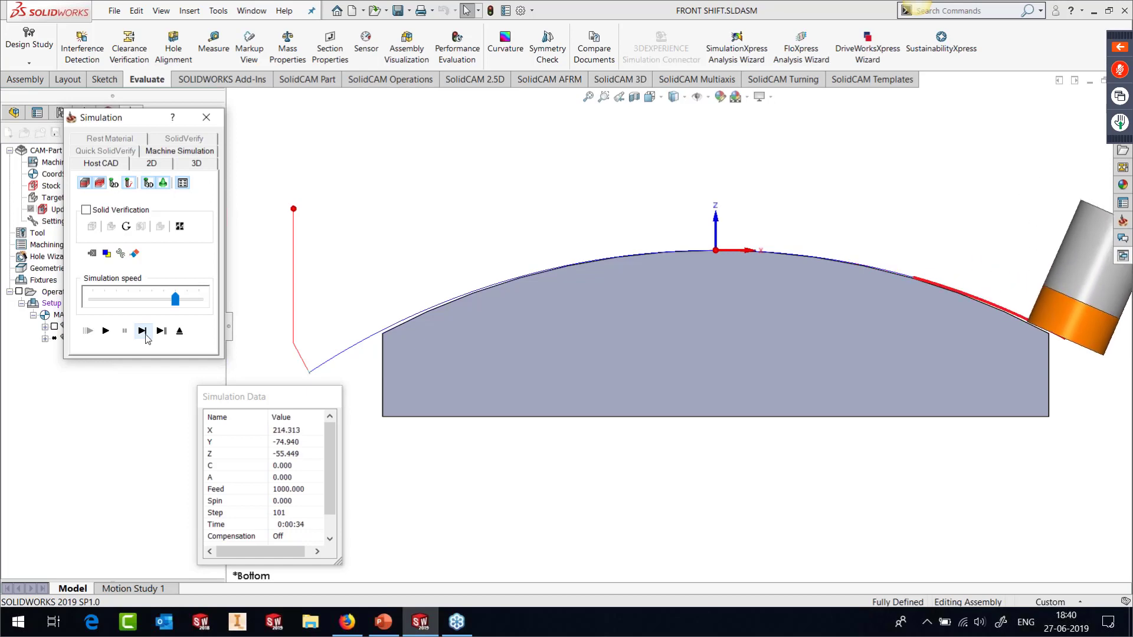
{"action": "left_click", "coordinate": [142, 331]}
{"action": "left_click", "coordinate": [142, 331]}
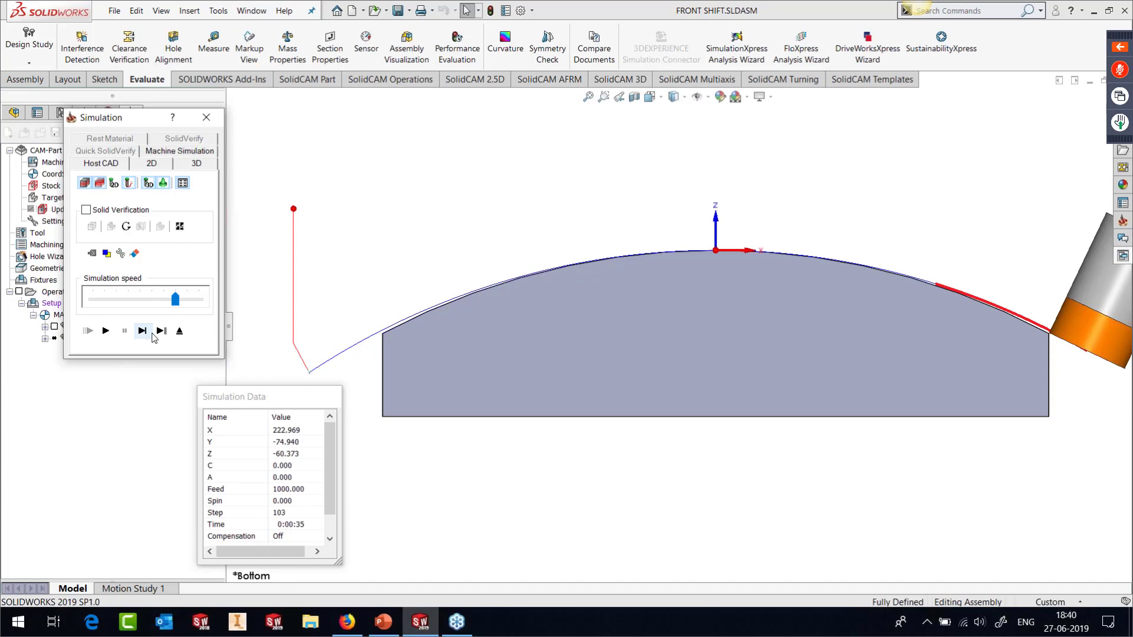
{"action": "left_click", "coordinate": [180, 332]}
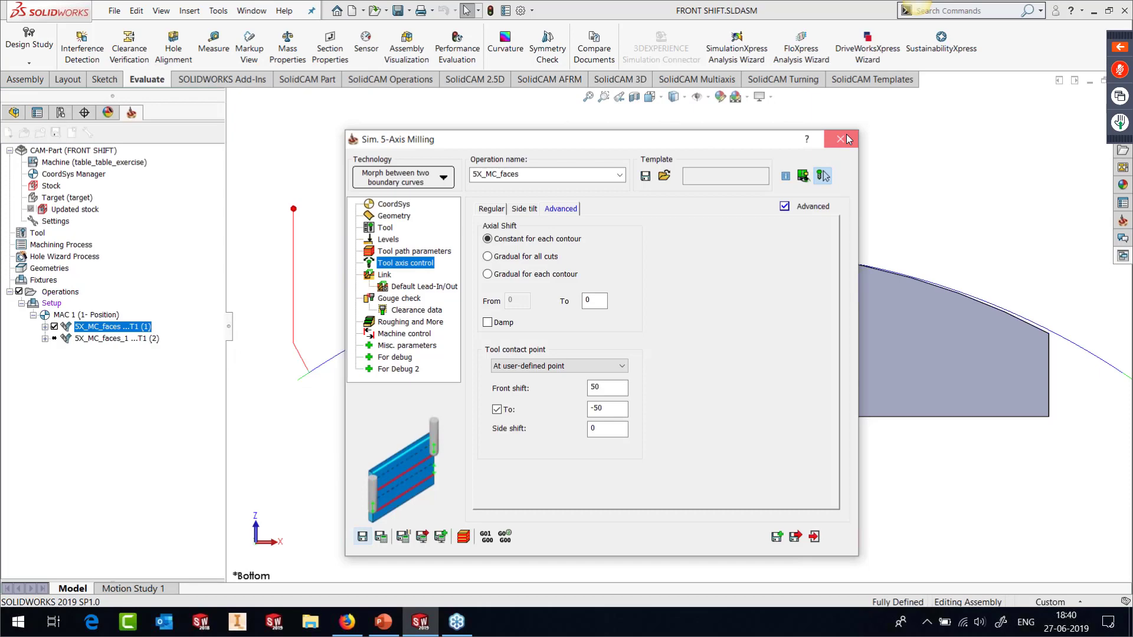
Step: Close the 5X_MC_faces operation and open the recent CAM-Part SMOOTH TP.PRT
{"action": "left_click", "coordinate": [849, 140]}
{"action": "left_click", "coordinate": [219, 11]}
{"action": "mouse_move", "coordinate": [295, 72]}
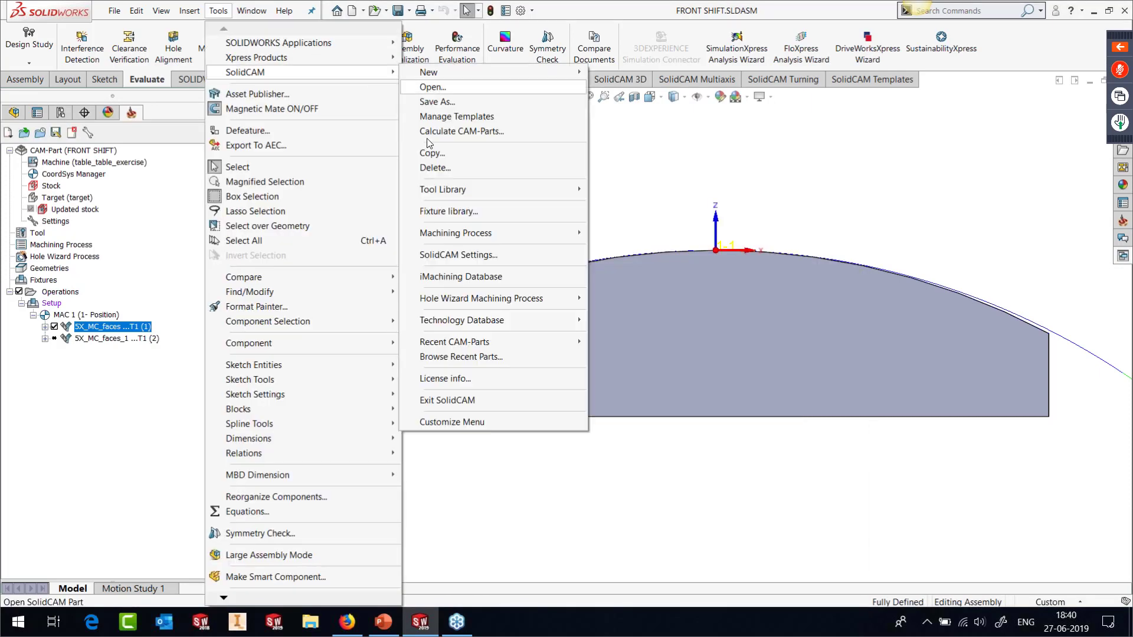
{"action": "mouse_move", "coordinate": [472, 343]}
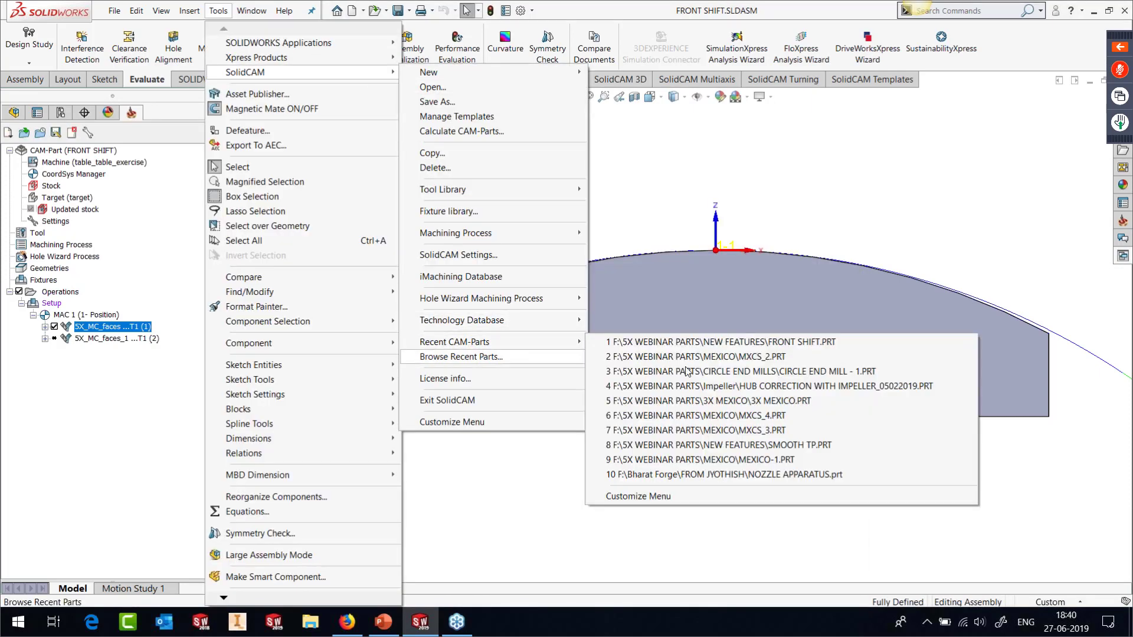
{"action": "left_click", "coordinate": [810, 445]}
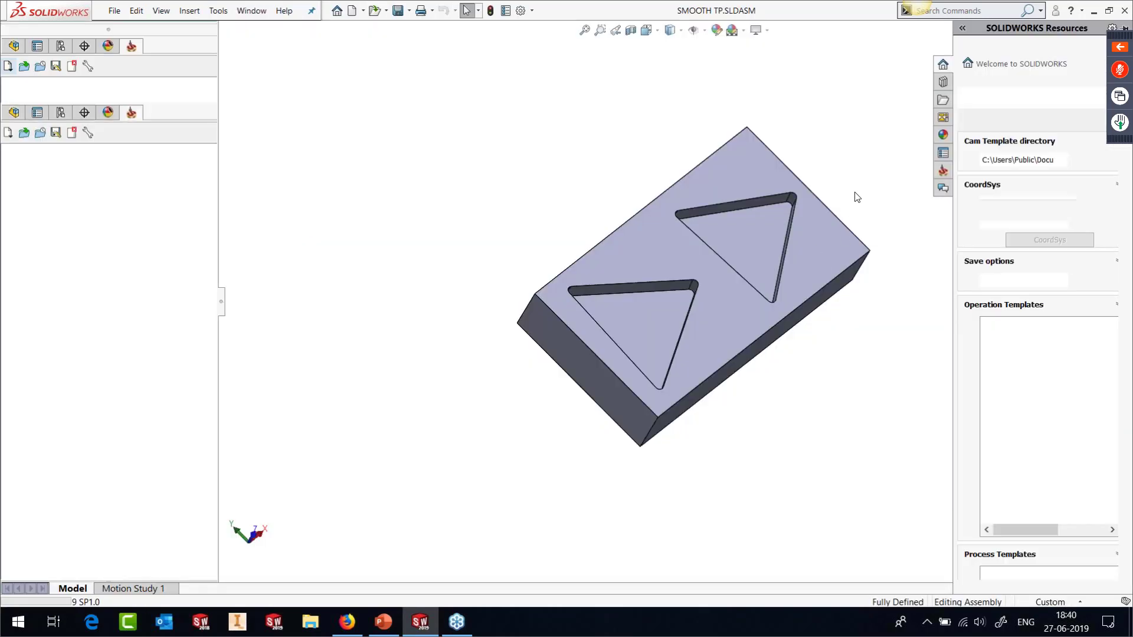
Step: Display the 5X_ParC_faces2 toolpath, examine how its passes turn at the pocket's rounded corner, and hide it again
{"action": "middle_click_drag", "start_coordinate": [691, 351], "coordinate": [675, 312]}
{"action": "right_click", "coordinate": [81, 328]}
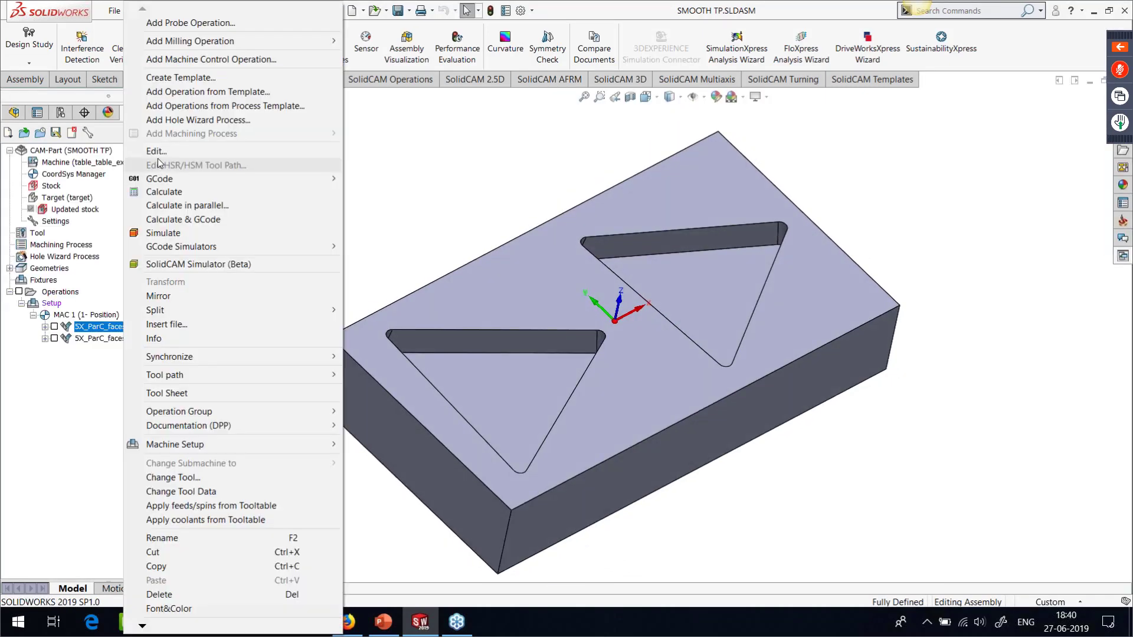
{"action": "left_click", "coordinate": [54, 327]}
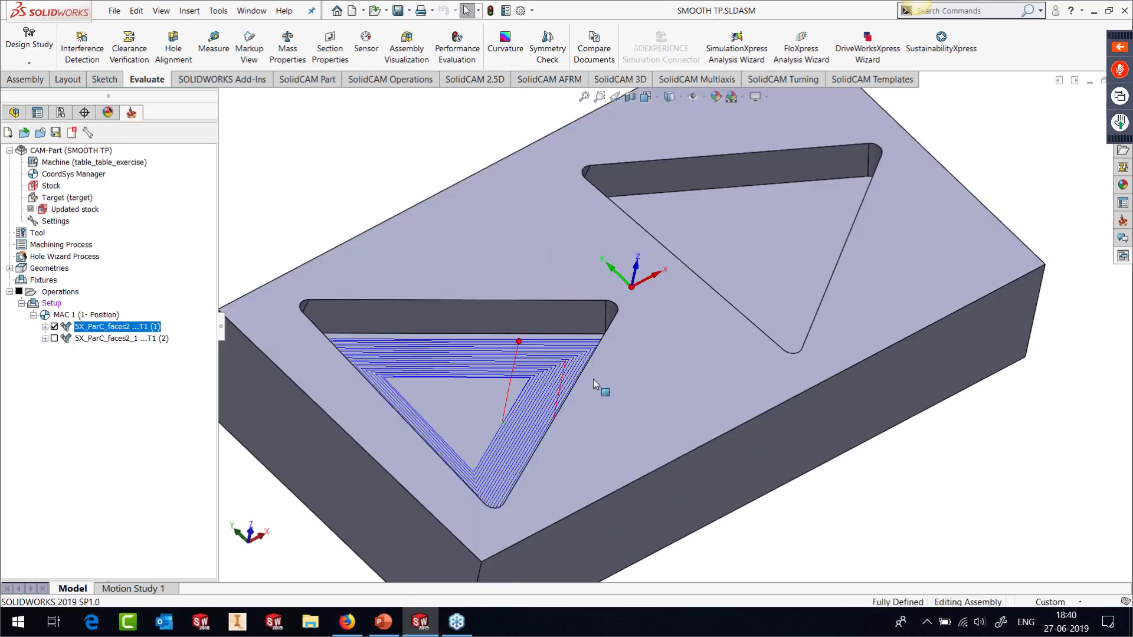
{"action": "scroll", "coordinate": [593, 379], "scroll_direction": "down", "scroll_amount": 5}
{"action": "scroll", "coordinate": [628, 317], "scroll_direction": "down", "scroll_amount": 5}
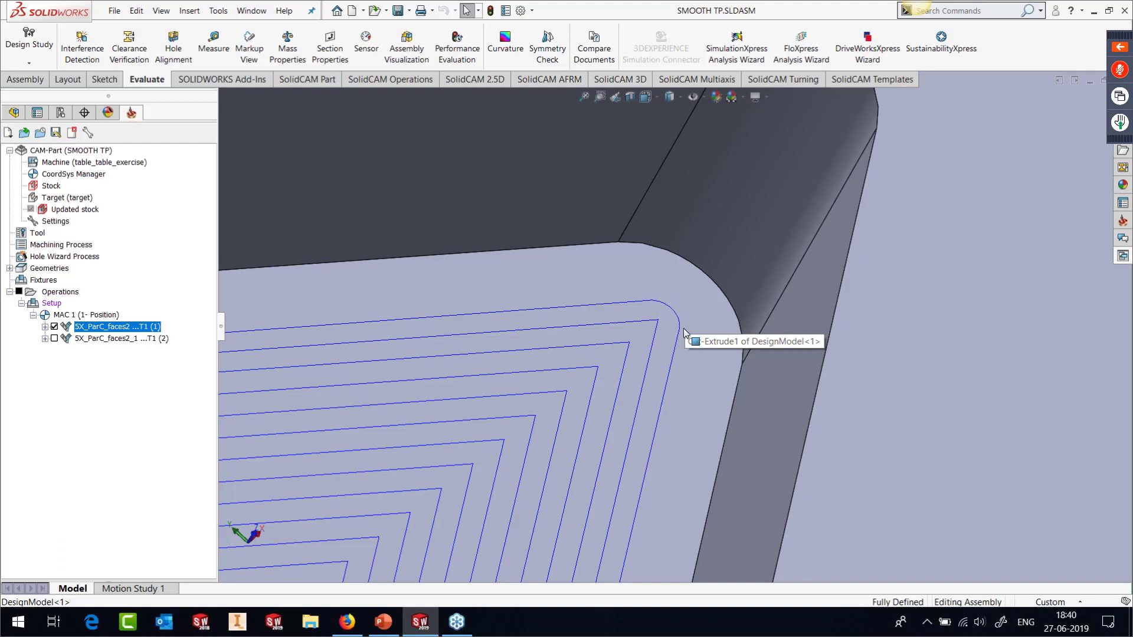
{"action": "scroll", "coordinate": [507, 462], "scroll_direction": "up", "scroll_amount": 2}
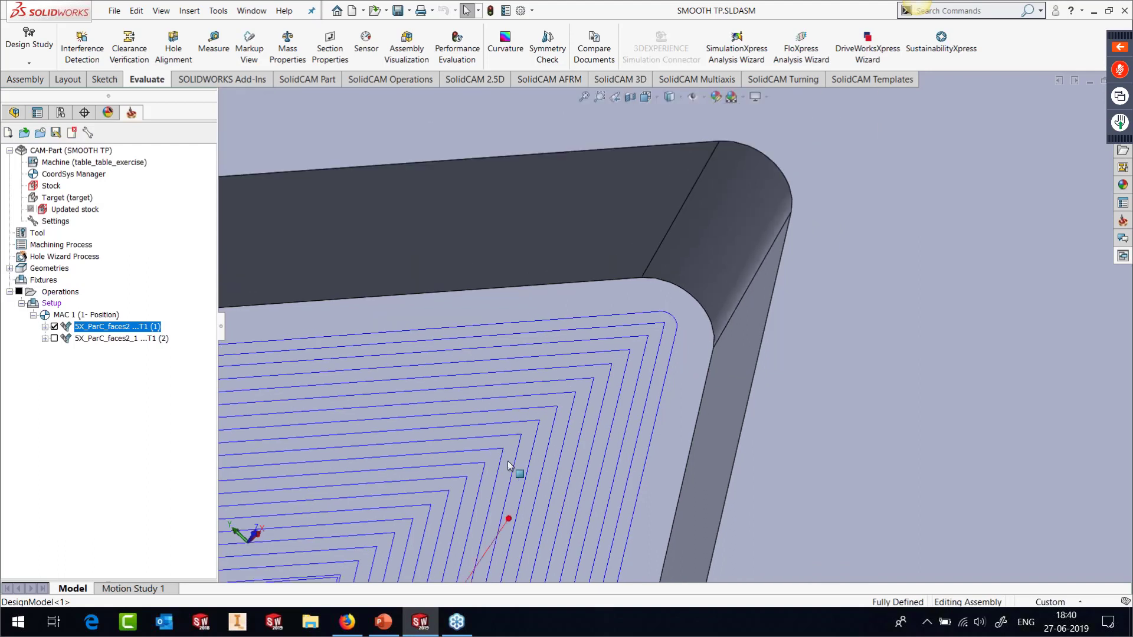
{"action": "scroll", "coordinate": [507, 461], "scroll_direction": "up", "scroll_amount": 1}
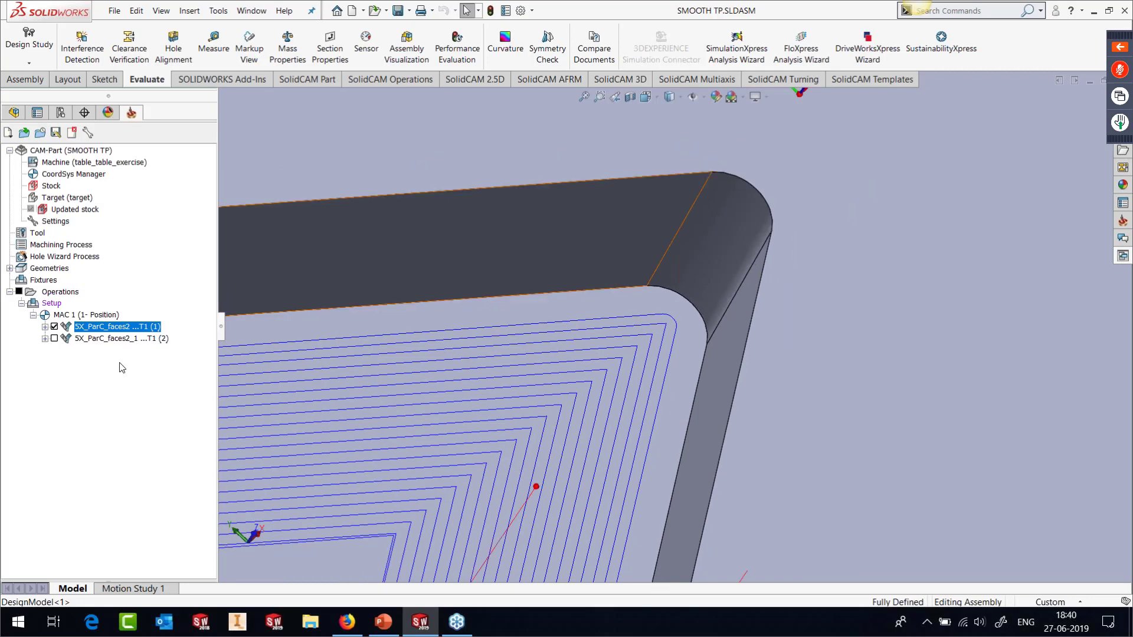
{"action": "left_click", "coordinate": [55, 327]}
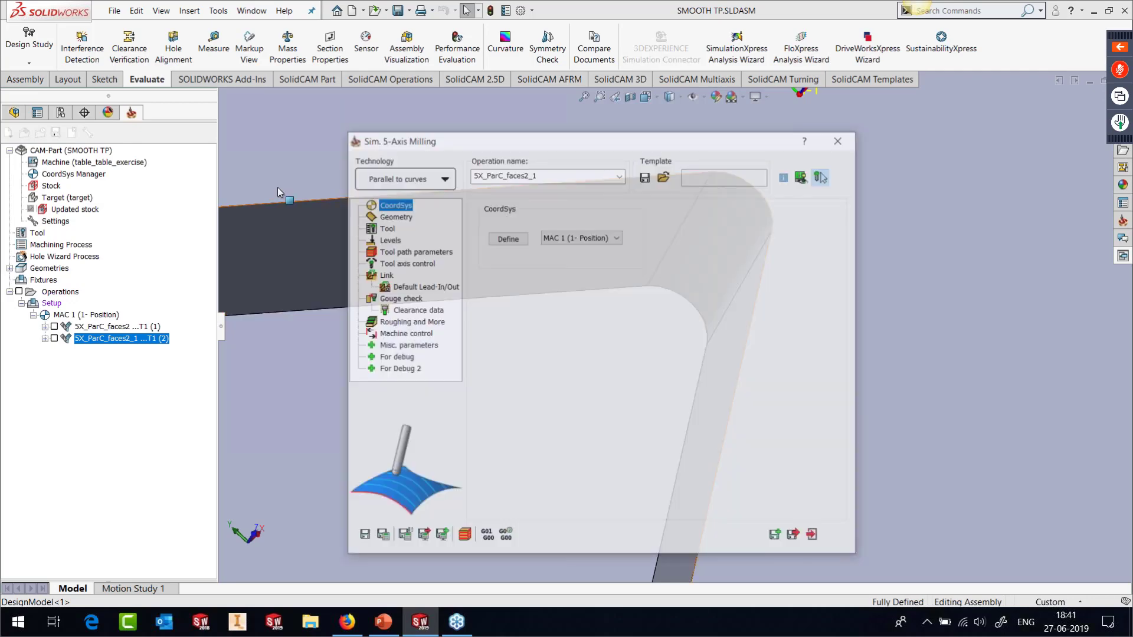
Step: Review the Modify tool path parameters of 5X_ParC_faces2_1 and examine its displayed toolpath at the pocket corner, hiding it again
{"action": "left_click", "coordinate": [415, 251]}
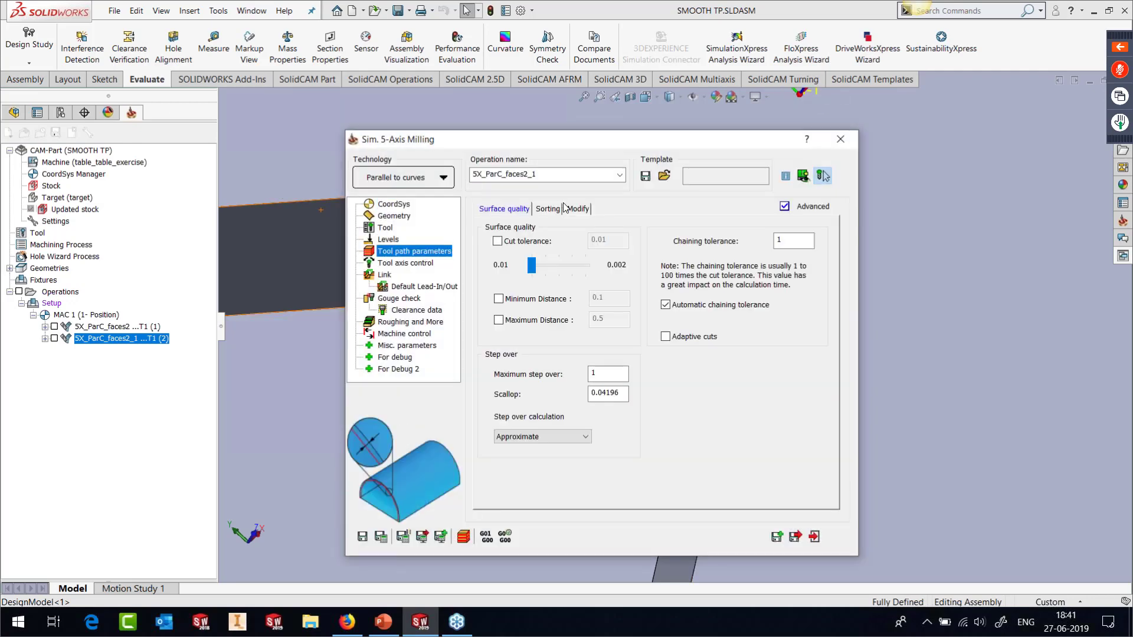
{"action": "left_click", "coordinate": [577, 209]}
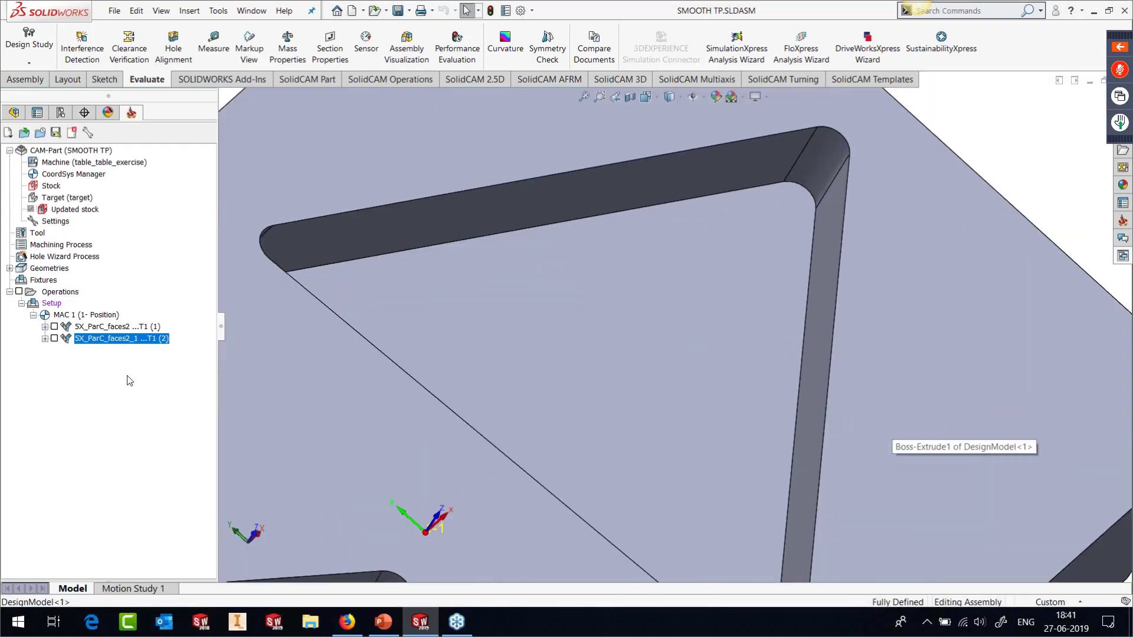
{"action": "left_click", "coordinate": [55, 338]}
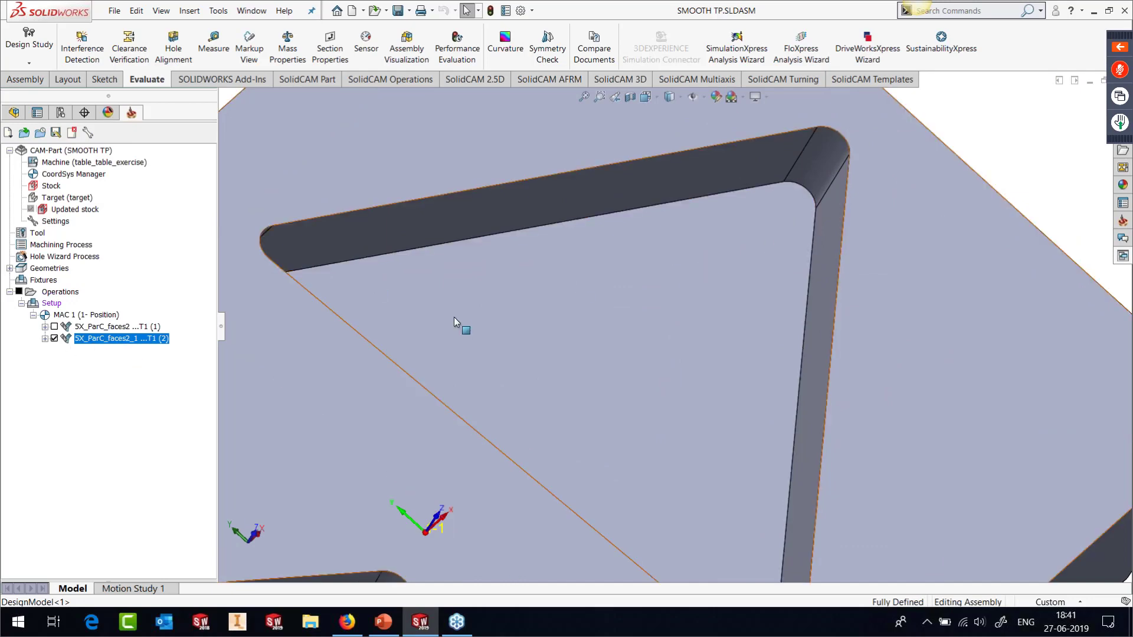
{"action": "scroll", "coordinate": [590, 338], "scroll_direction": "up", "scroll_amount": 10}
{"action": "scroll", "coordinate": [588, 417], "scroll_direction": "down", "scroll_amount": 10}
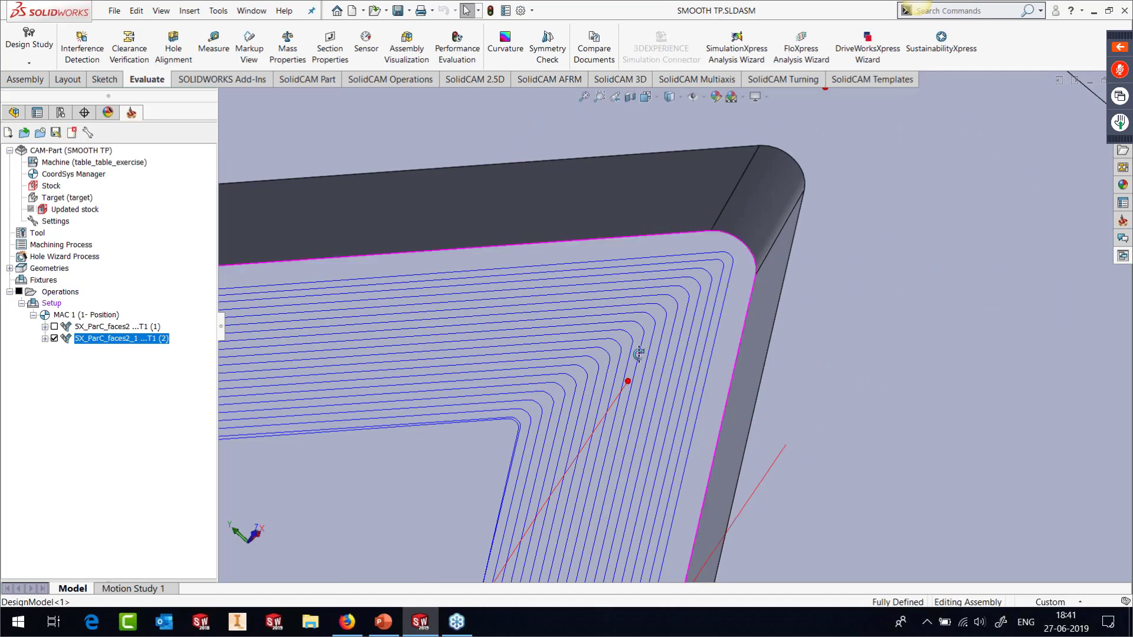
{"action": "middle_click_drag", "start_coordinate": [630, 361], "coordinate": [699, 311]}
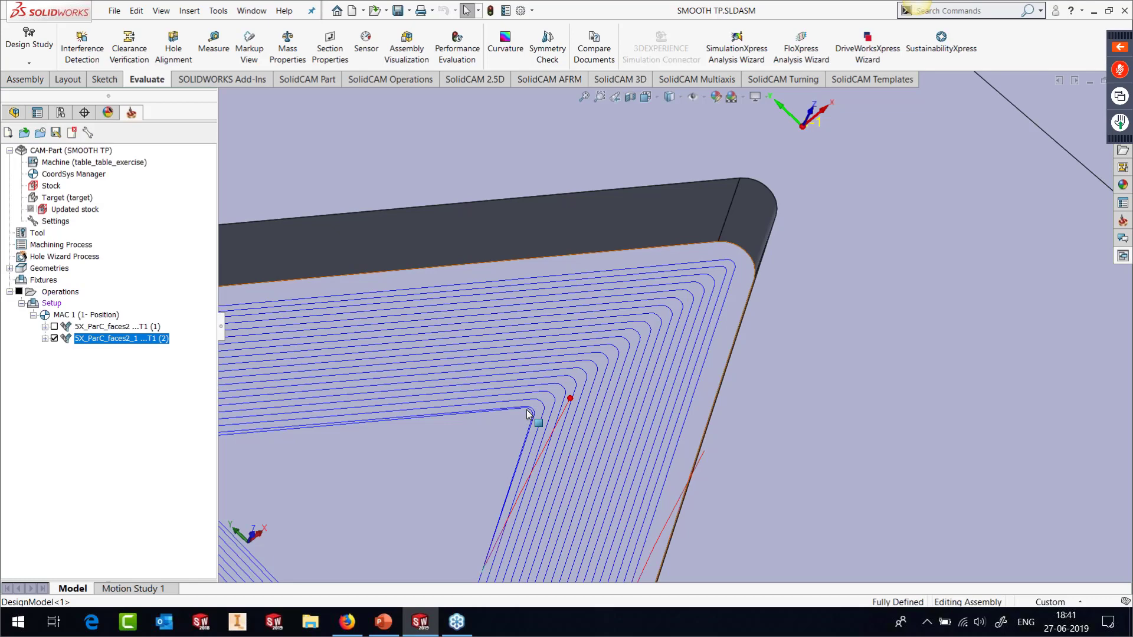
{"action": "left_click", "coordinate": [54, 338]}
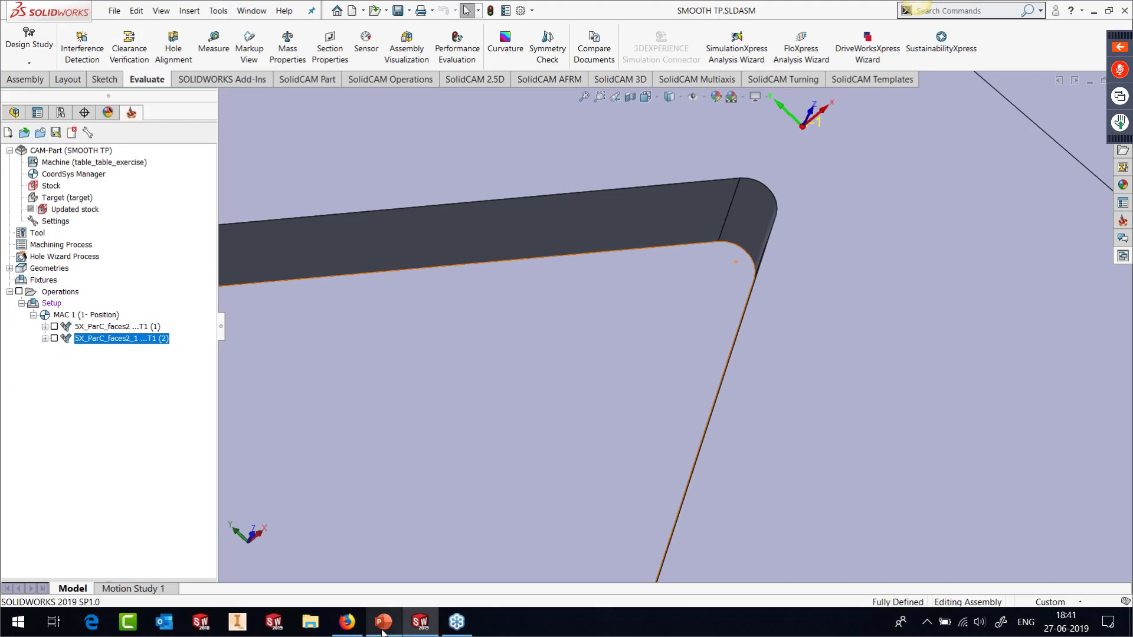
Step: Switch to PowerPoint and start the slide show at the MultiAxis Constant Stepover slide
{"action": "left_click", "coordinate": [383, 622]}
{"action": "left_click", "coordinate": [903, 599]}
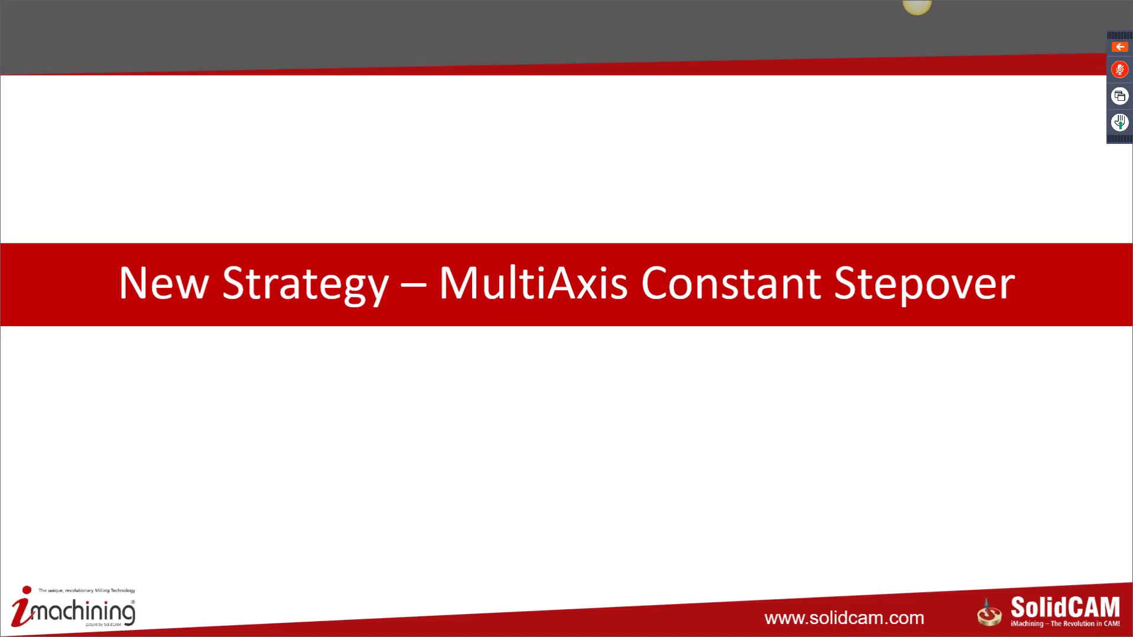
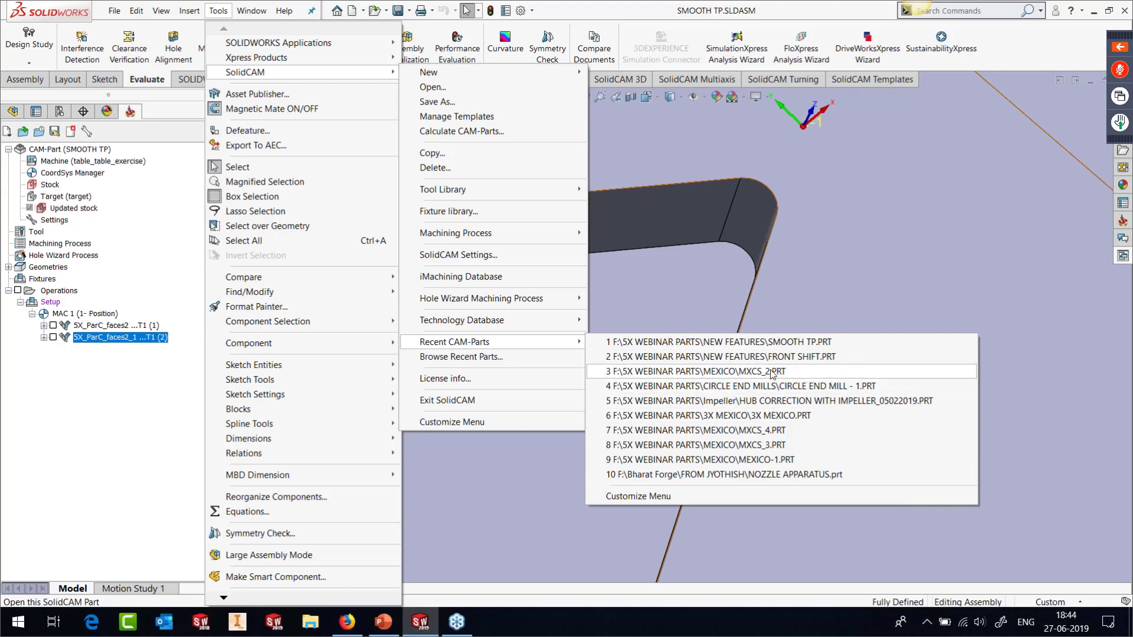
Step: Open the recent CAM-Part MXCS_2.PRT from the MEXICO folder
{"action": "left_click", "coordinate": [770, 371]}
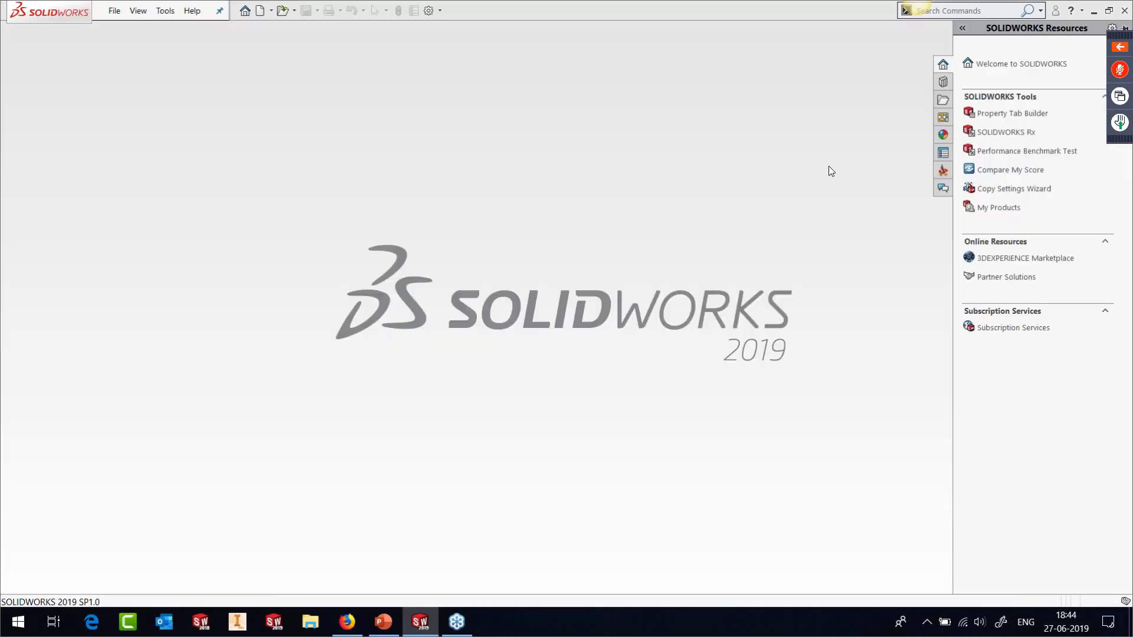
{"action": "left_click", "coordinate": [597, 215]}
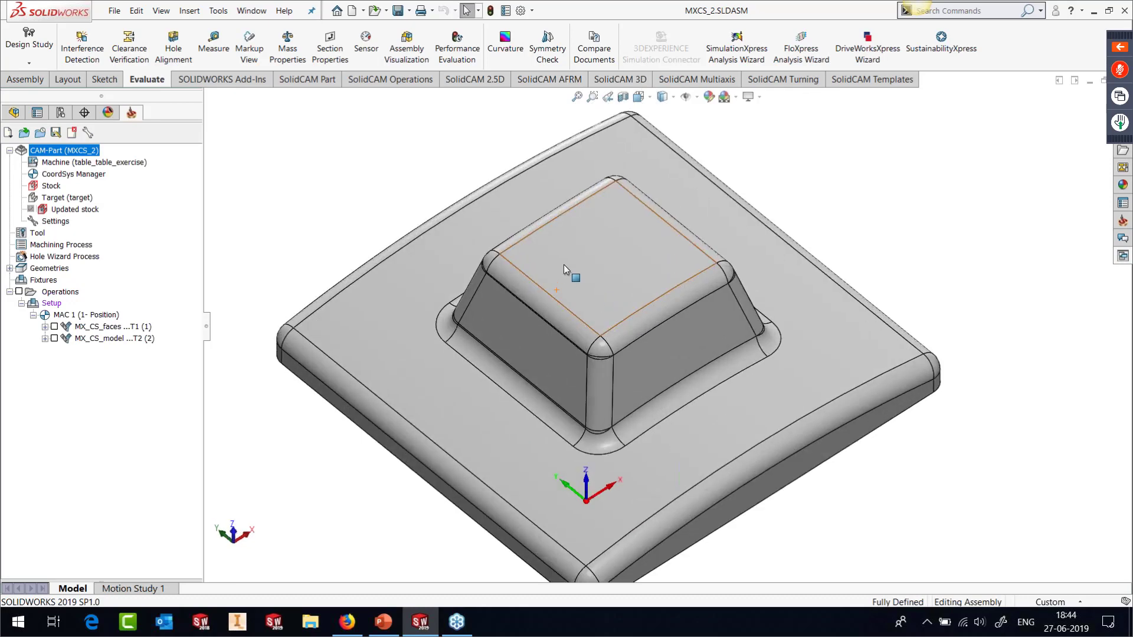
Step: Show the faces geometry of the MX_CS_faces operation on the model, and its contour geometry after that
{"action": "left_click", "coordinate": [44, 327]}
{"action": "right_click", "coordinate": [81, 338]}
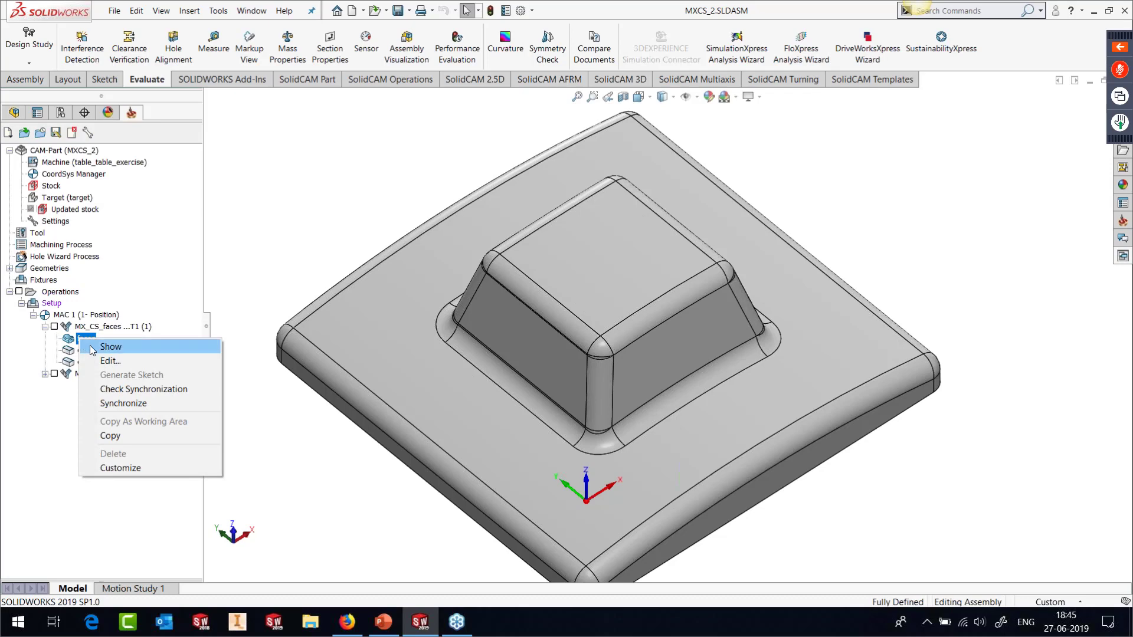
{"action": "left_click", "coordinate": [92, 347]}
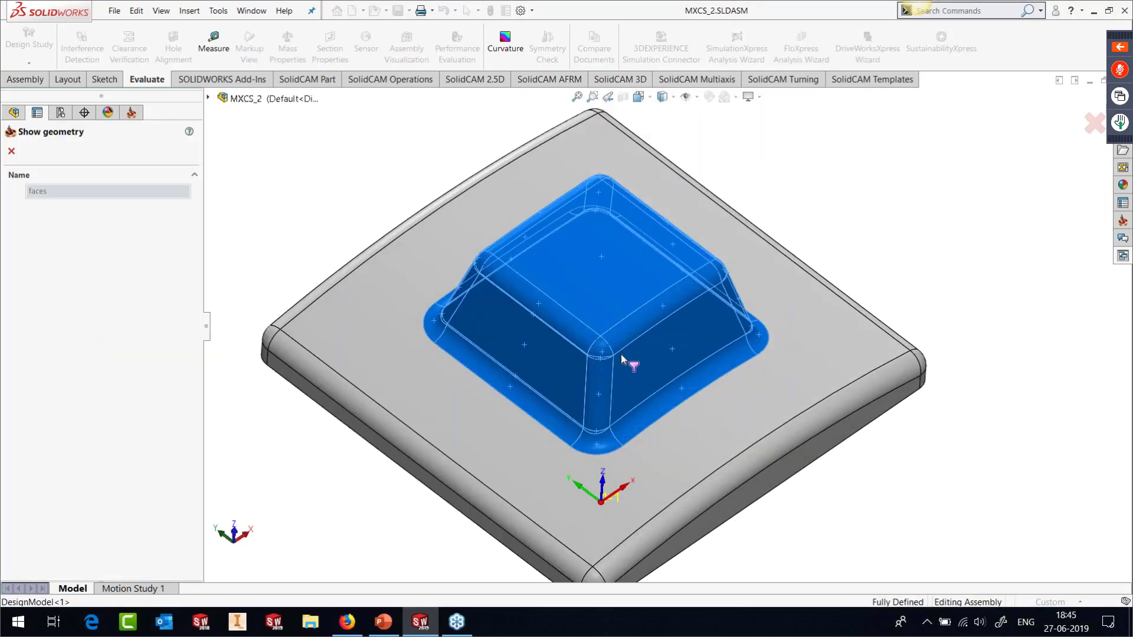
{"action": "left_click", "coordinate": [11, 151]}
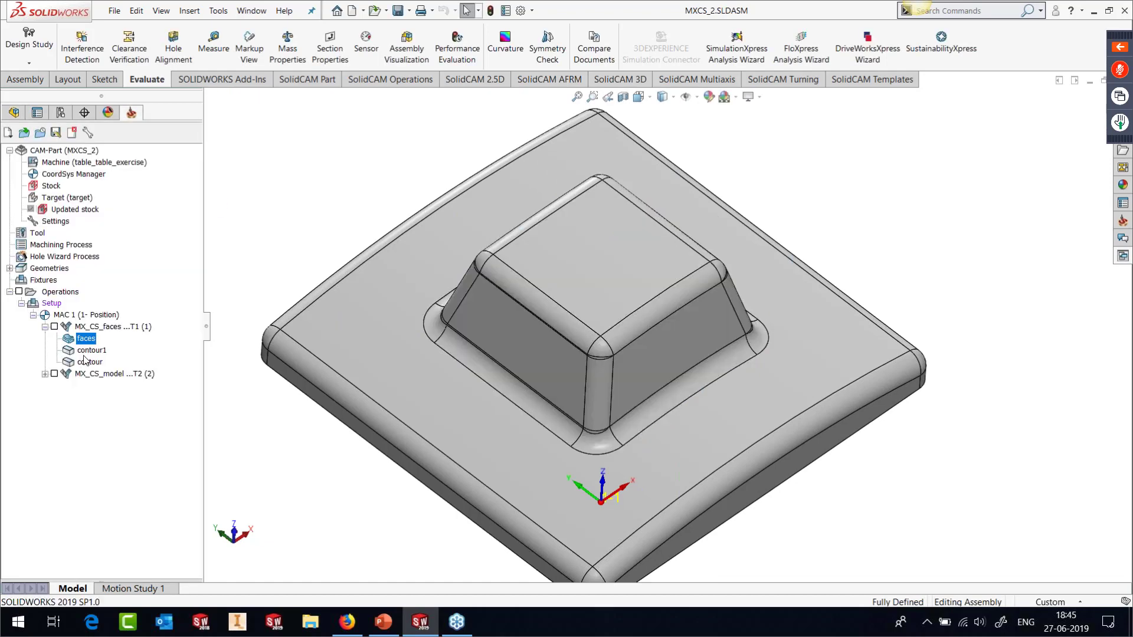
{"action": "right_click", "coordinate": [84, 360]}
{"action": "left_click", "coordinate": [96, 368]}
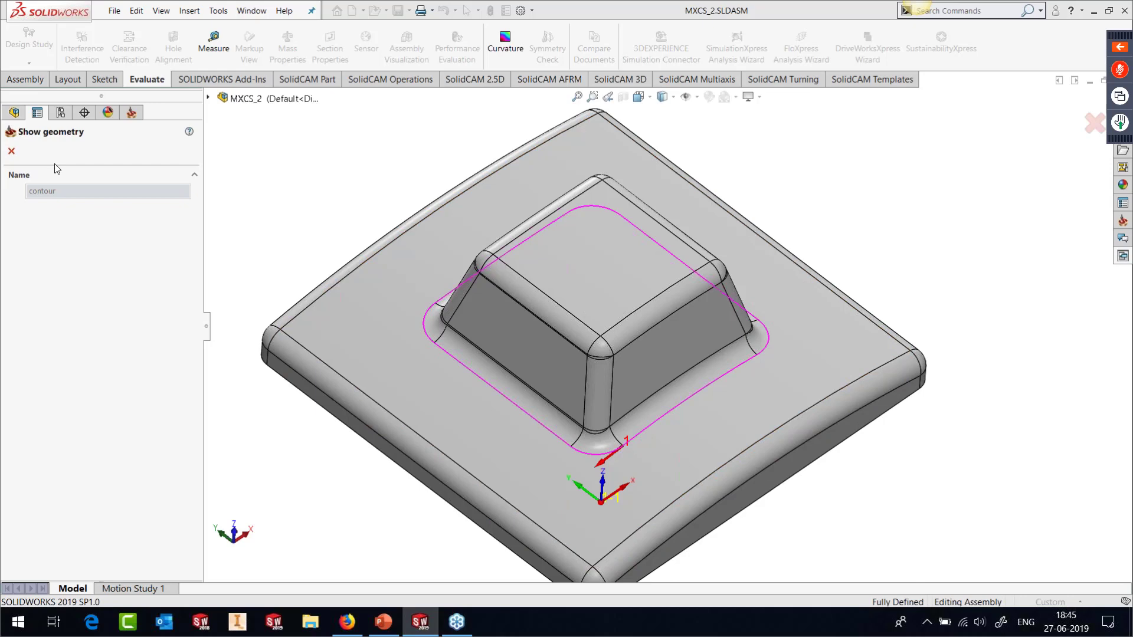
Step: Show the tilt-line geometry contour1 of the MX_CS_faces operation on the model and examine it from another angle
{"action": "left_click", "coordinate": [11, 151]}
{"action": "right_click", "coordinate": [93, 351]}
{"action": "left_click", "coordinate": [123, 361]}
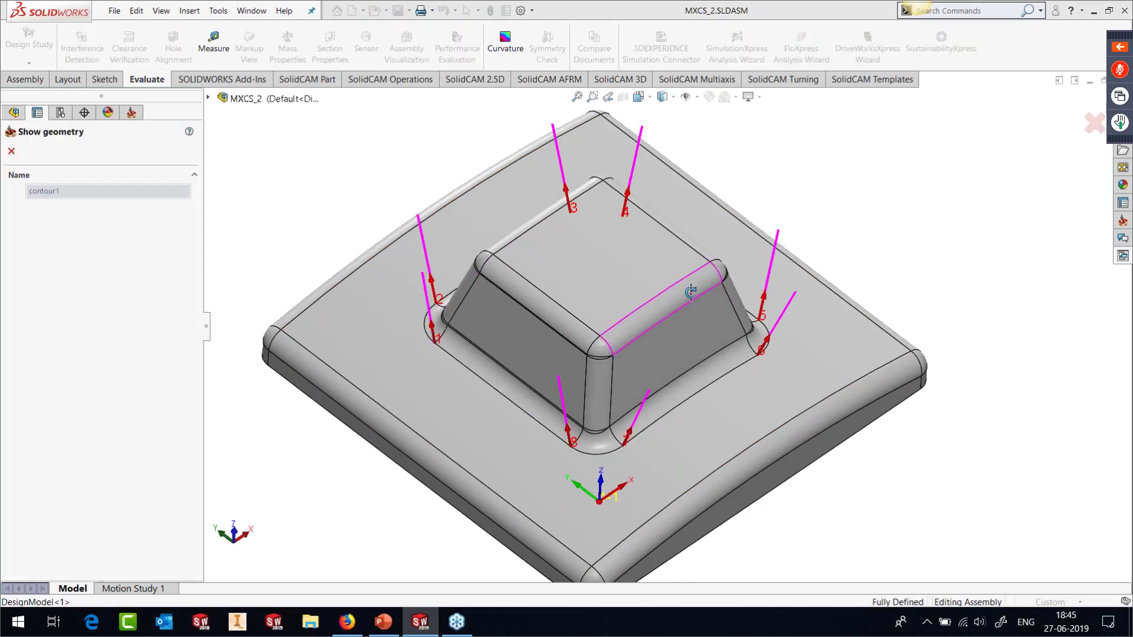
{"action": "middle_click_drag", "start_coordinate": [688, 285], "coordinate": [651, 217]}
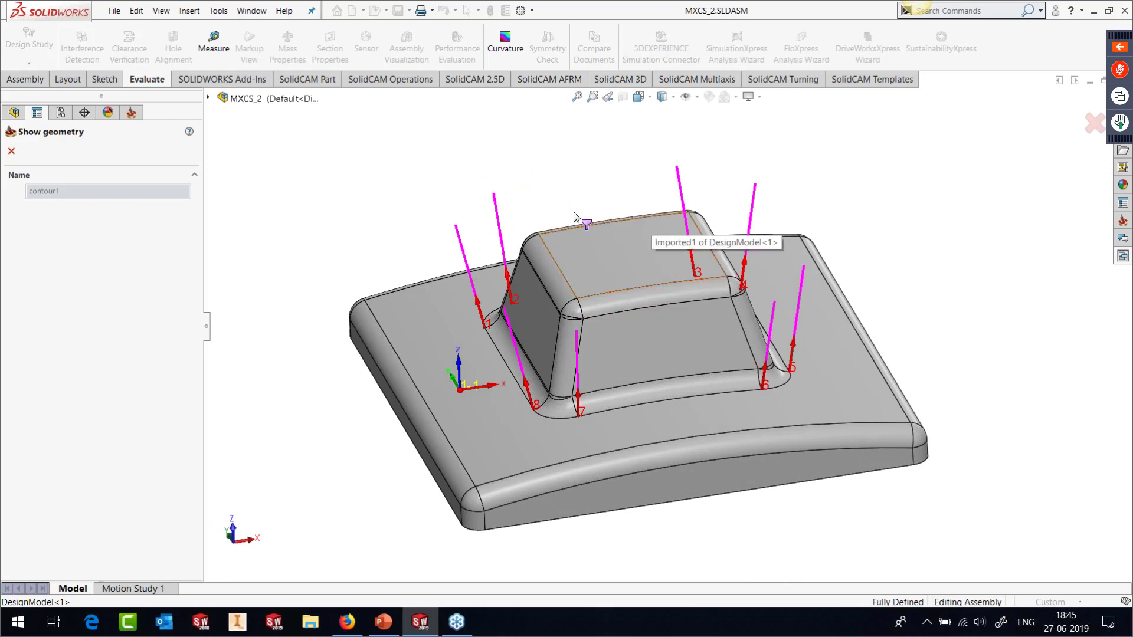
{"action": "left_click", "coordinate": [12, 151]}
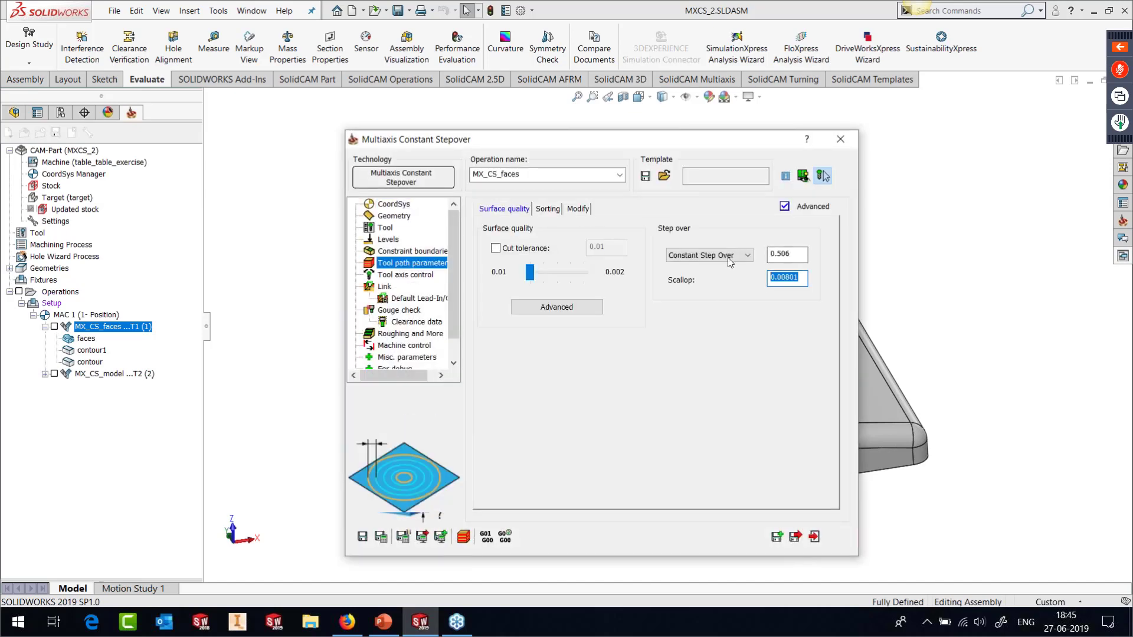
Step: Review the step over in the tool path parameters of MX_CS_faces, and display its toolpath on the model
{"action": "left_click", "coordinate": [771, 254]}
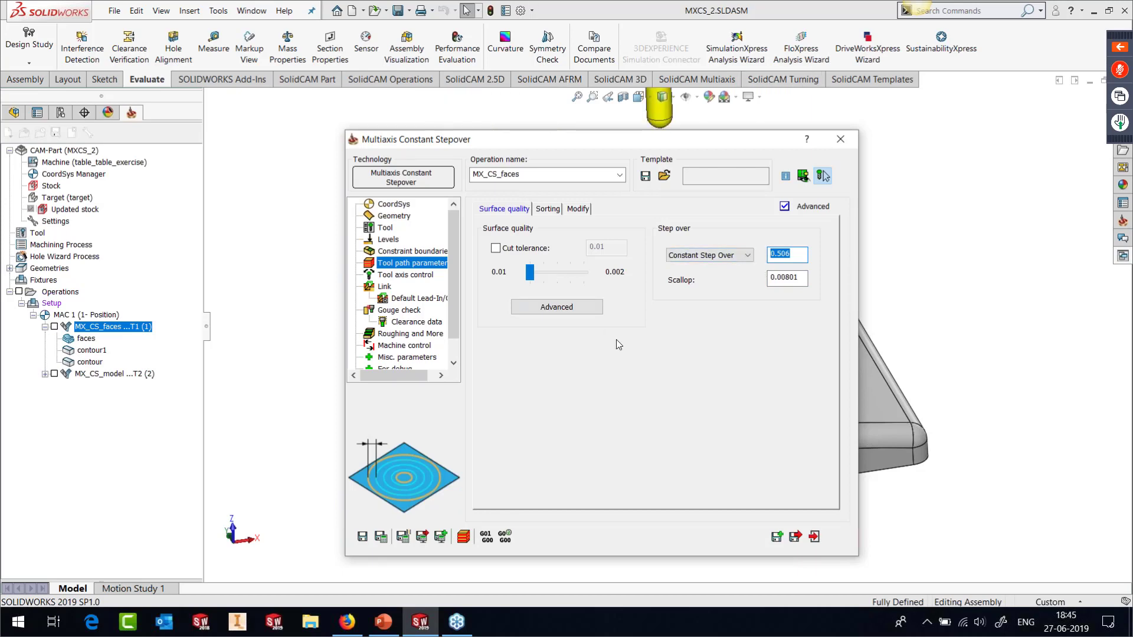
{"action": "left_click", "coordinate": [819, 536]}
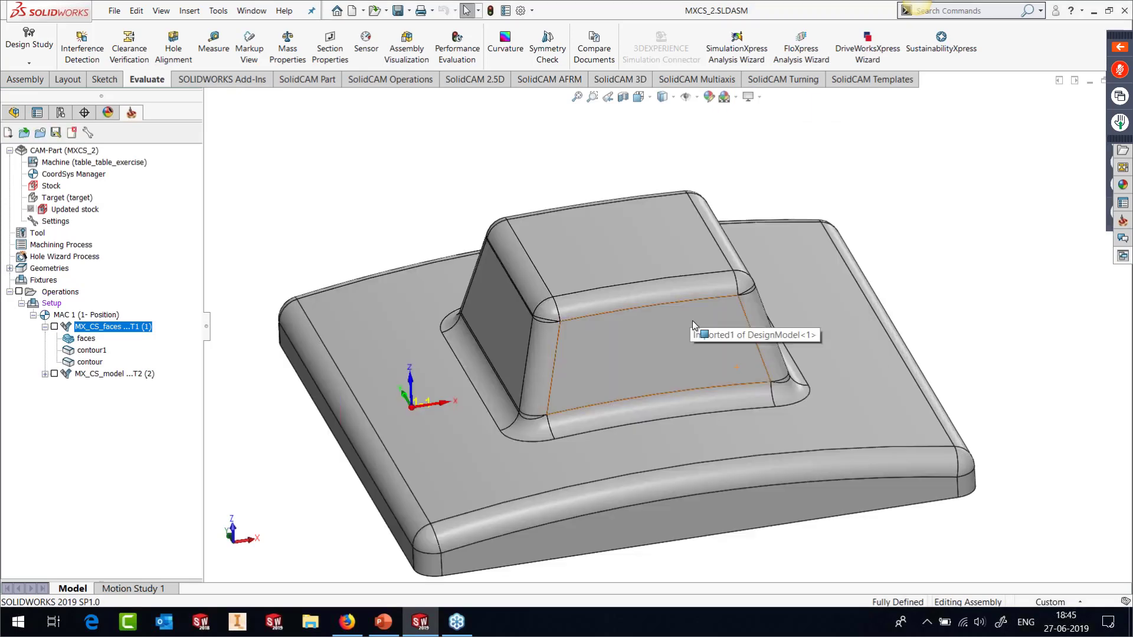
{"action": "left_click", "coordinate": [54, 327]}
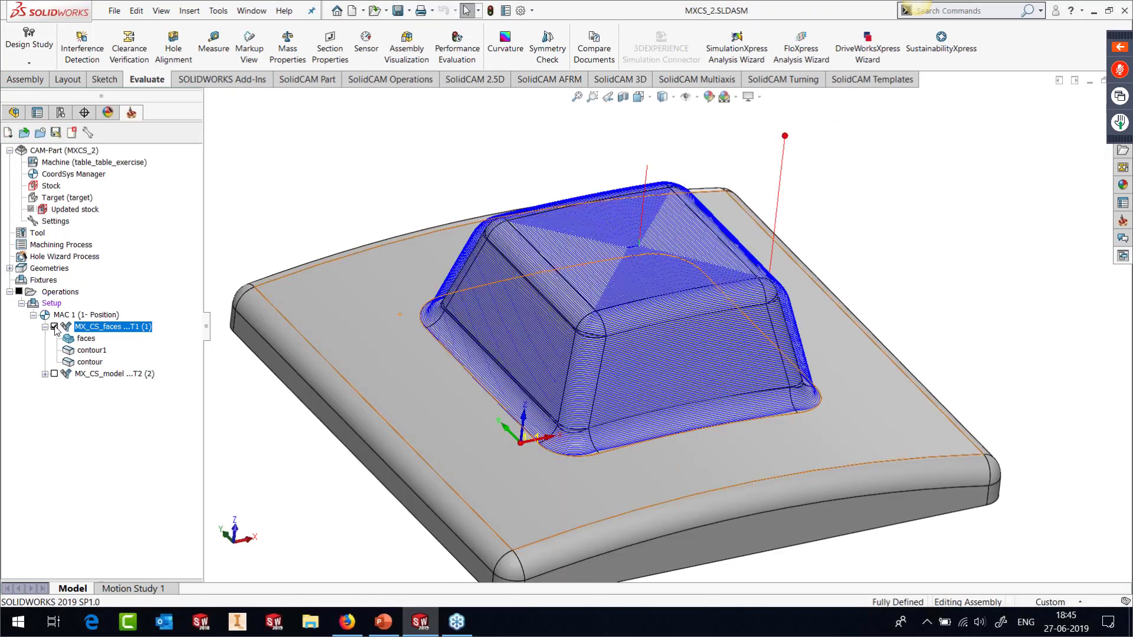
{"action": "middle_click_drag", "start_coordinate": [712, 328], "coordinate": [823, 384]}
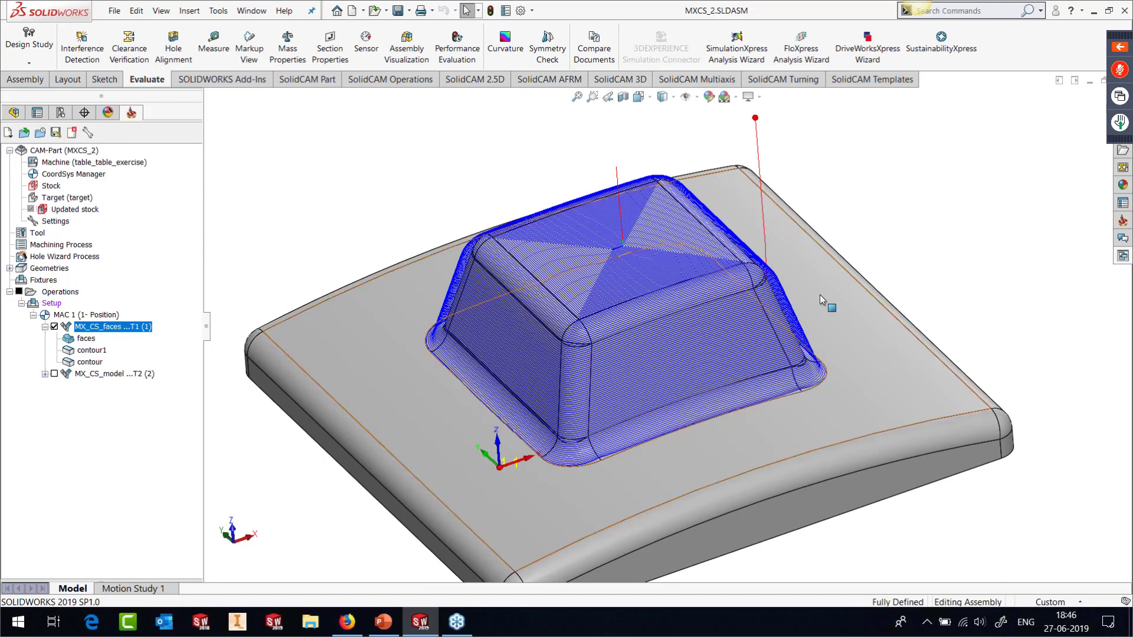
Step: Simulate the MX_CS_faces operation in Host CAD mode, watching the tool around the boss, and hide its toolpath after exiting
{"action": "right_click", "coordinate": [131, 329]}
{"action": "left_click", "coordinate": [161, 233]}
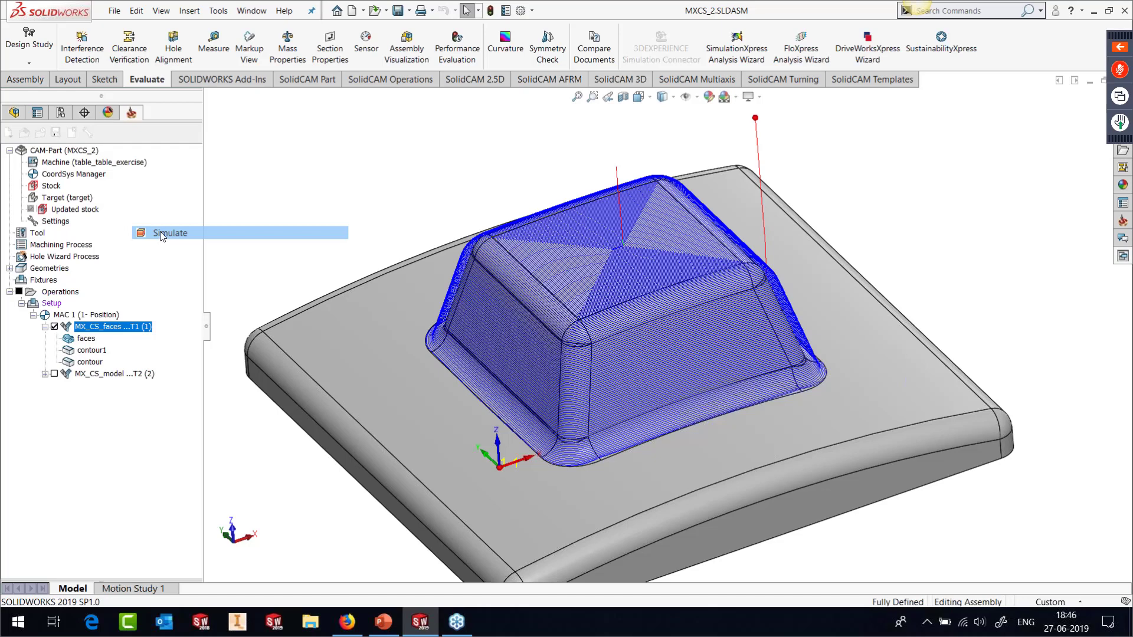
{"action": "left_click", "coordinate": [107, 333]}
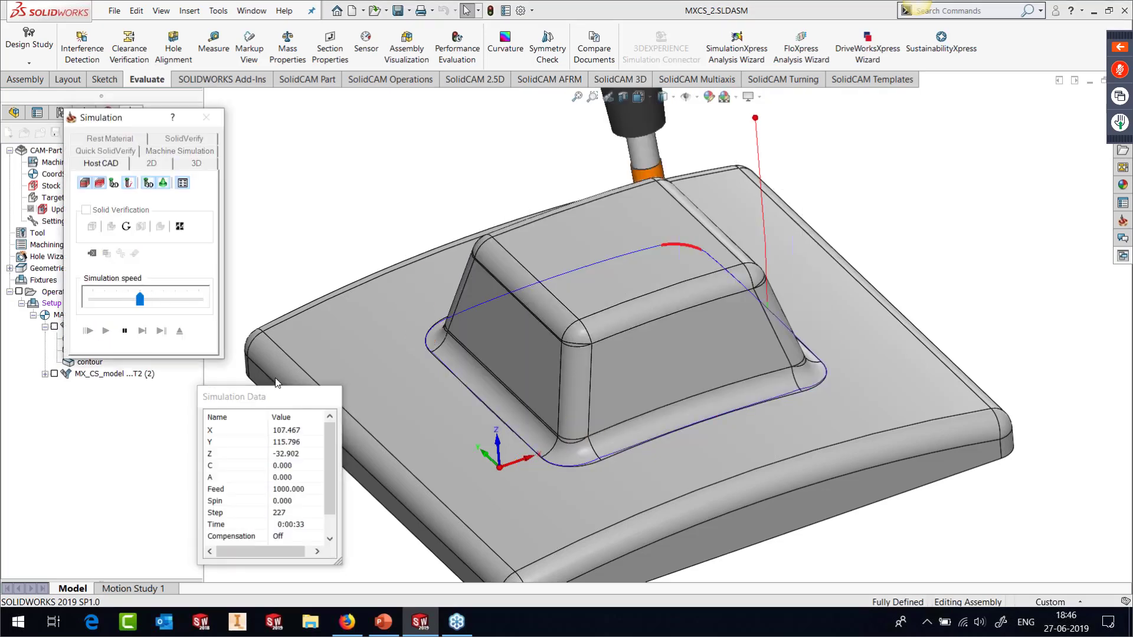
{"action": "middle_click_drag", "start_coordinate": [276, 382], "coordinate": [653, 334]}
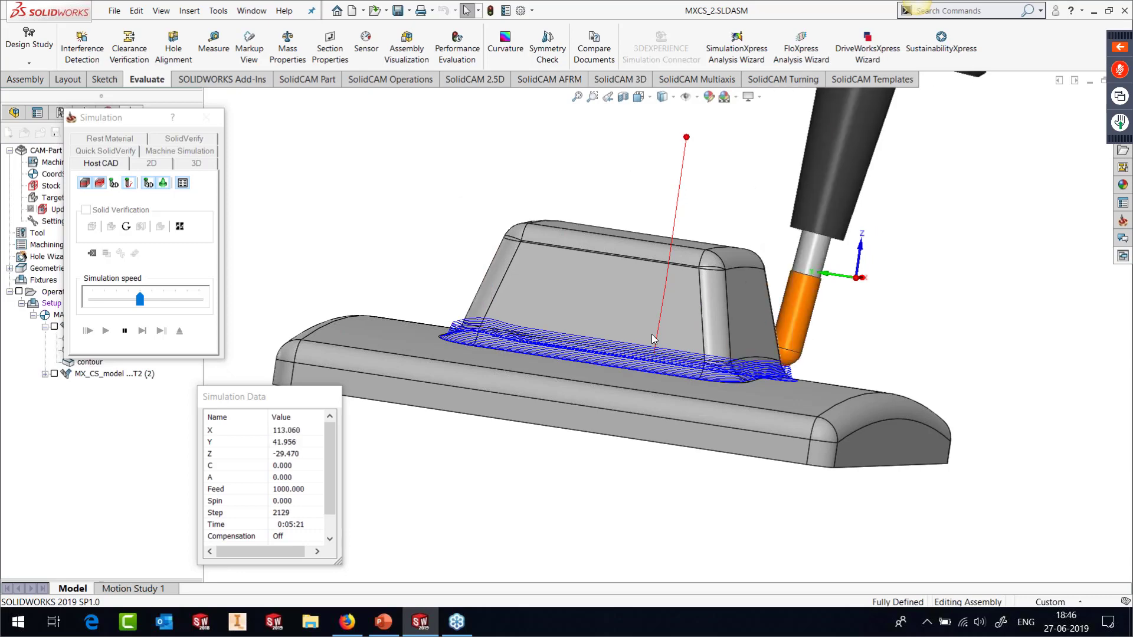
{"action": "middle_click_drag", "start_coordinate": [675, 338], "coordinate": [731, 377]}
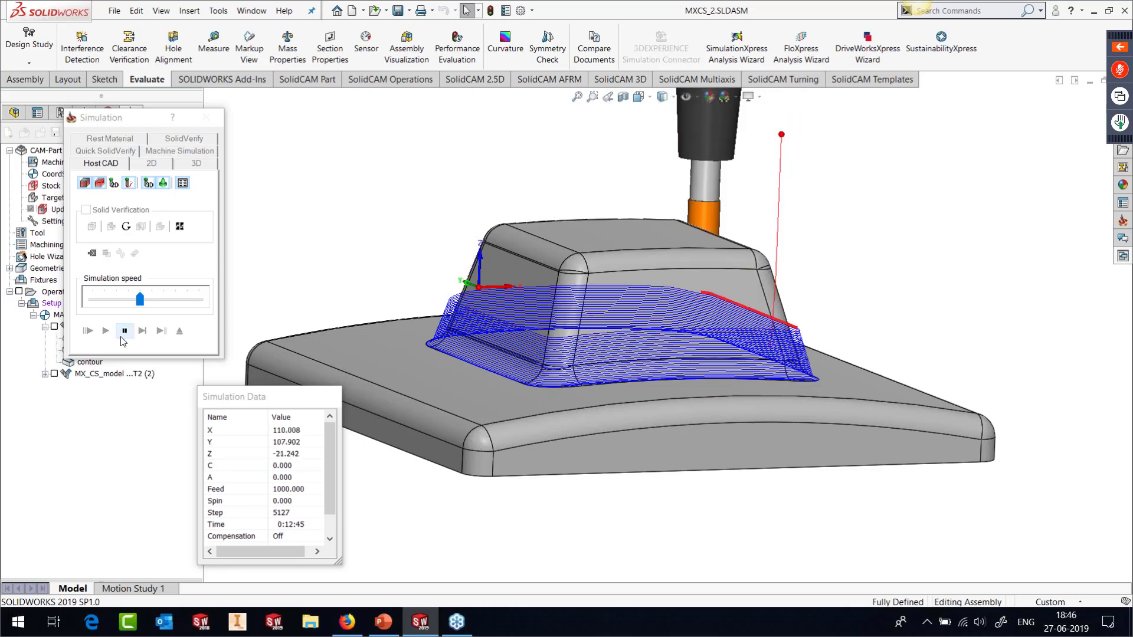
{"action": "left_click", "coordinate": [179, 332]}
{"action": "left_click", "coordinate": [176, 331]}
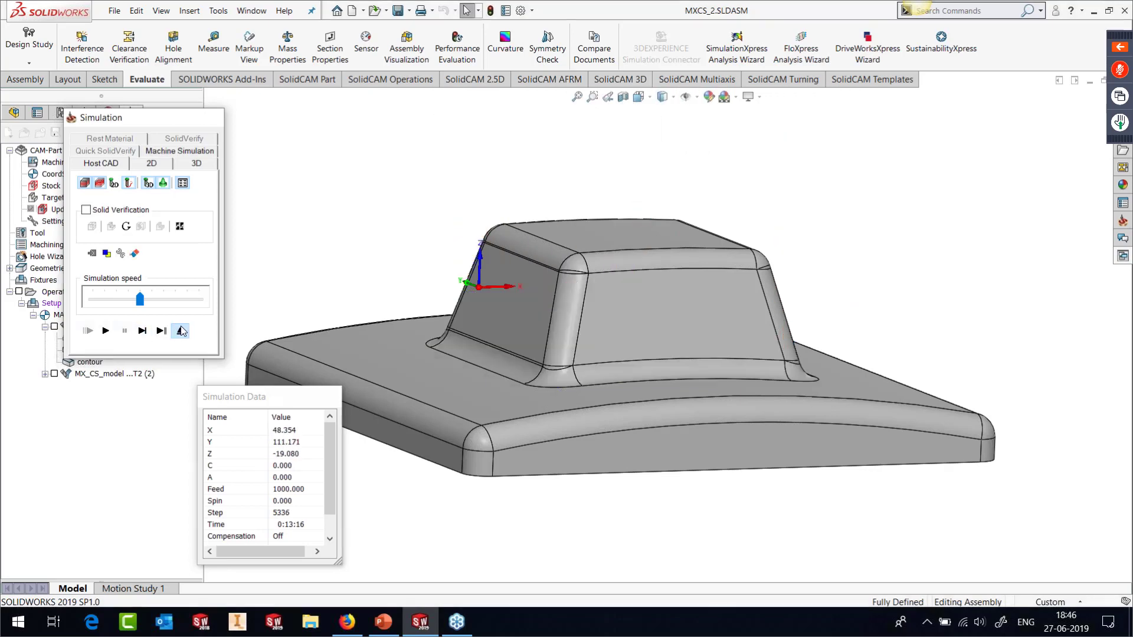
{"action": "left_click", "coordinate": [54, 327]}
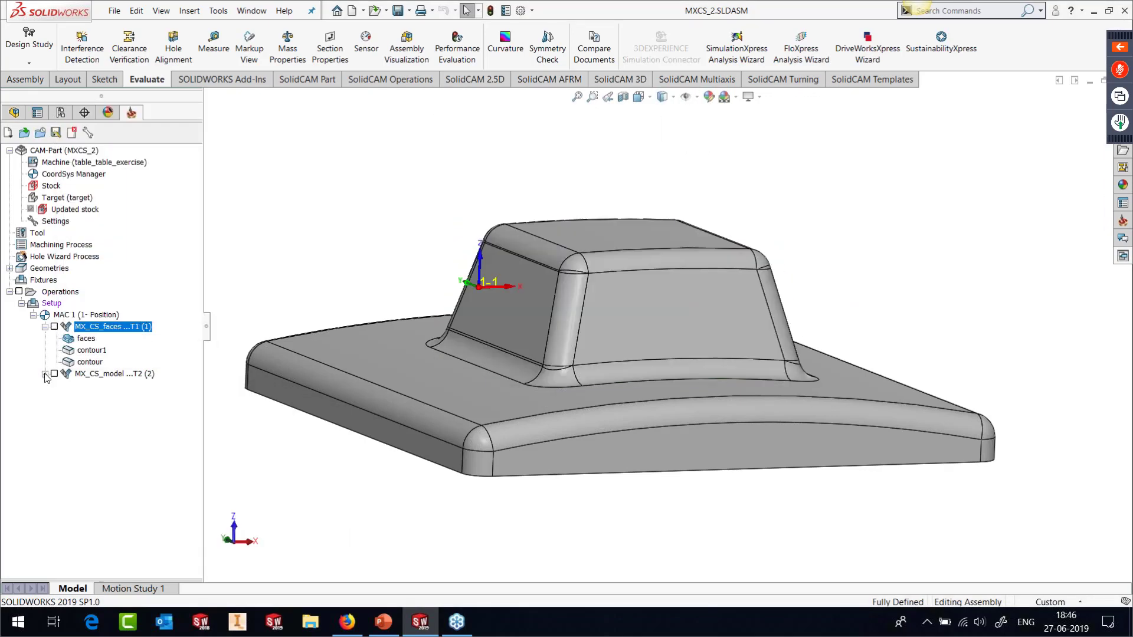
Step: Expand the MX_CS_model operation and show its model geometry on the part
{"action": "left_click", "coordinate": [45, 374]}
{"action": "scroll", "coordinate": [739, 377], "scroll_direction": "up", "scroll_amount": 2}
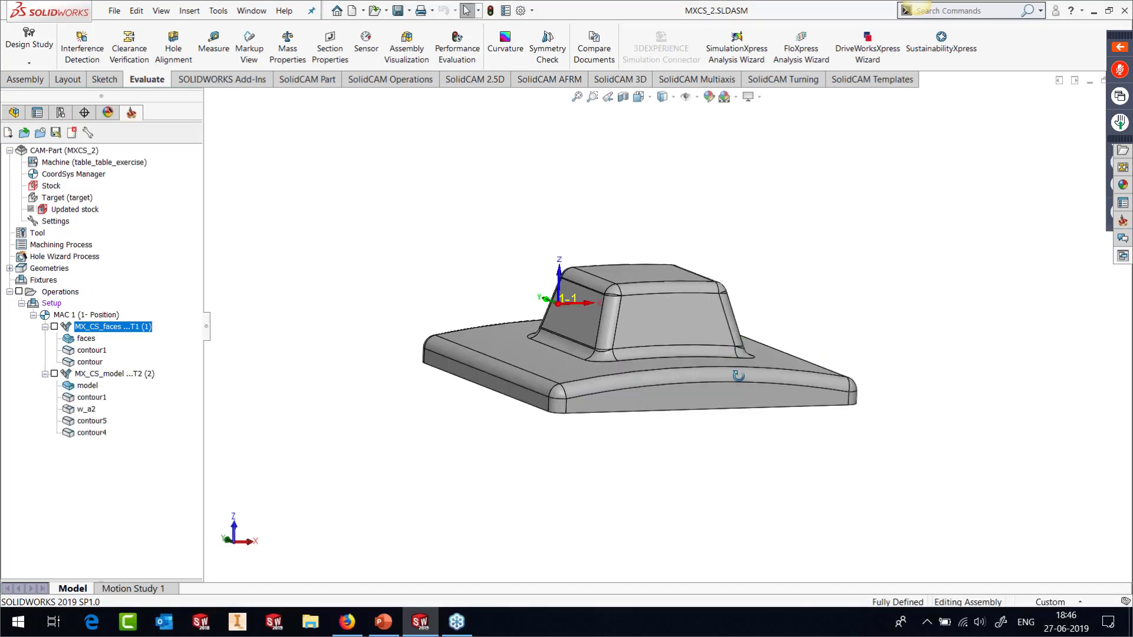
{"action": "middle_click_drag", "start_coordinate": [738, 377], "coordinate": [737, 413]}
{"action": "right_click", "coordinate": [92, 386]}
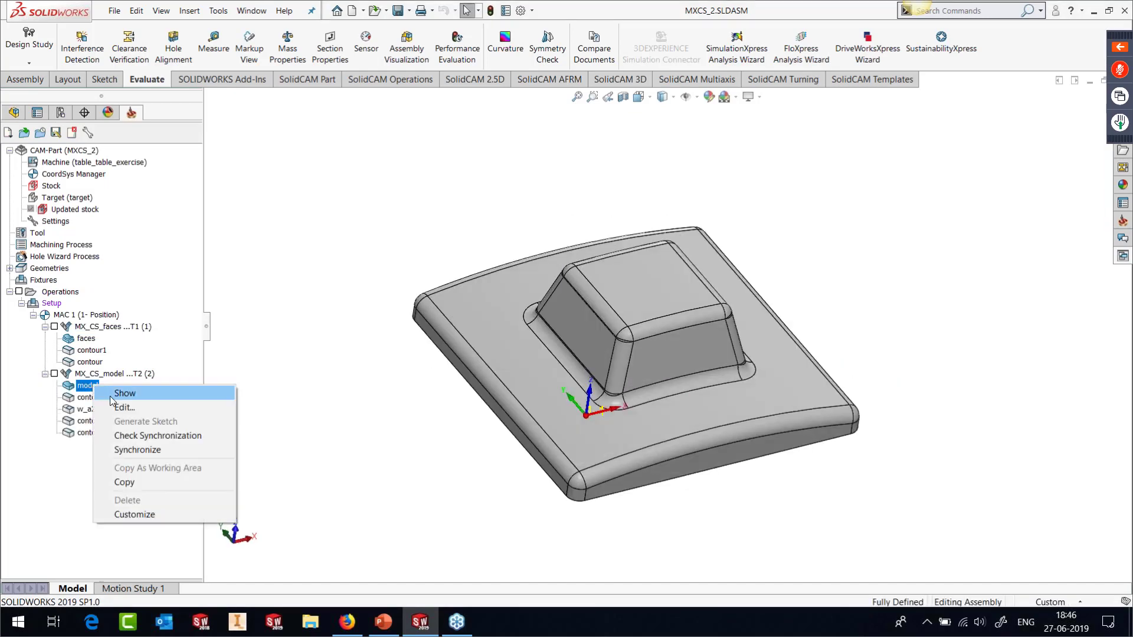
{"action": "left_click", "coordinate": [112, 395]}
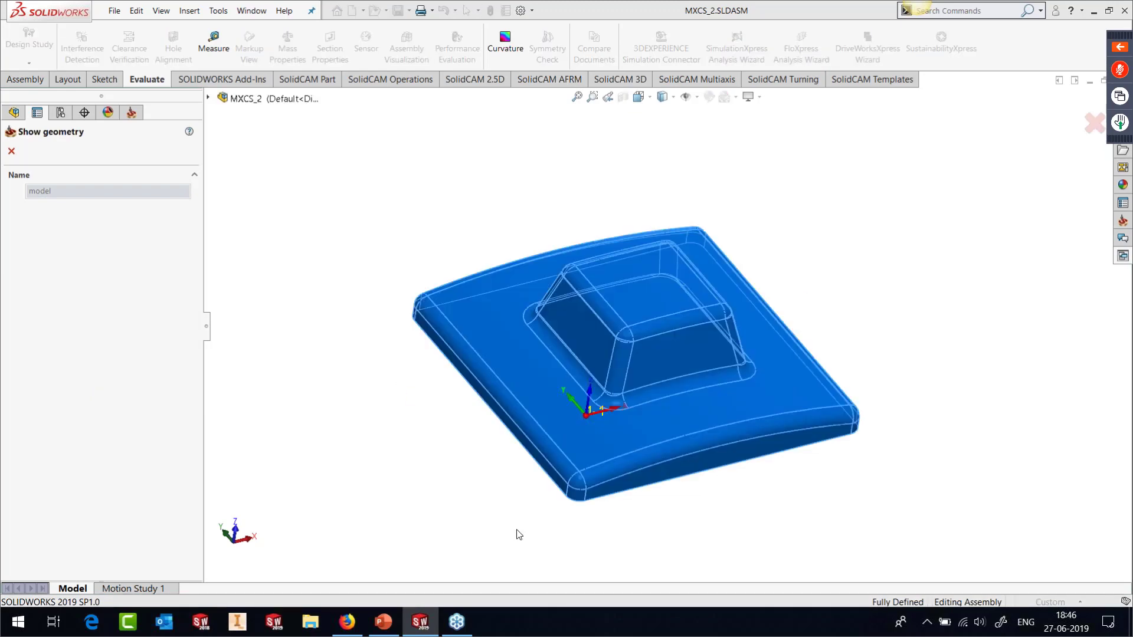
{"action": "left_click", "coordinate": [11, 151]}
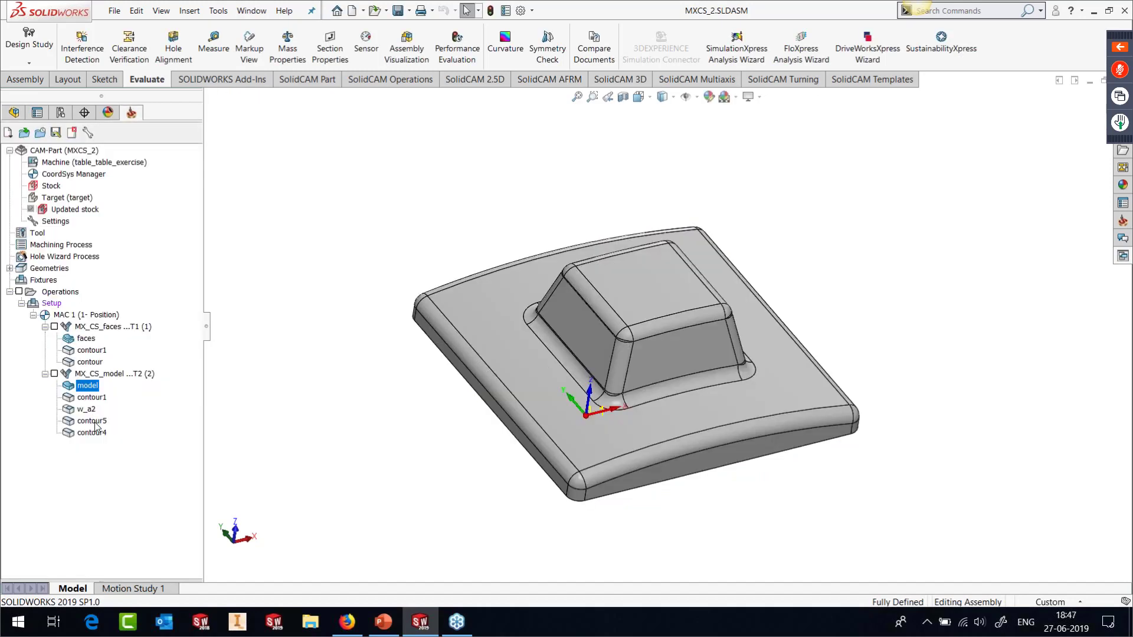
Step: Show the contour5 and contour4 geometries of the MX_CS_model operation one after the other
{"action": "right_click", "coordinate": [96, 423]}
{"action": "left_click", "coordinate": [102, 429]}
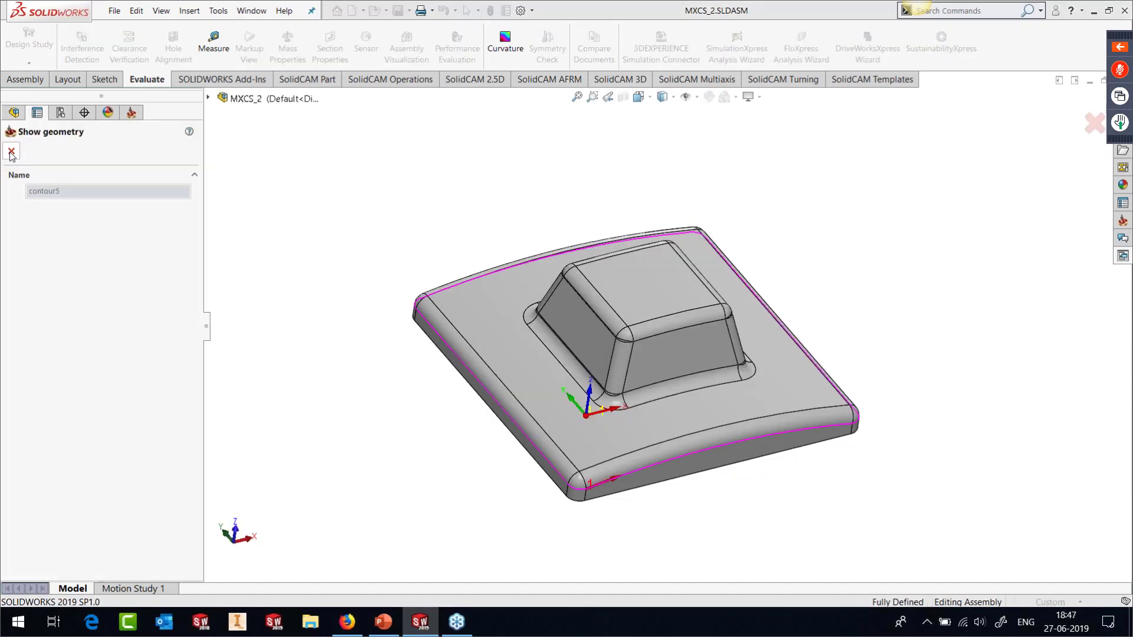
{"action": "left_click", "coordinate": [11, 152]}
{"action": "right_click", "coordinate": [94, 435]}
{"action": "left_click", "coordinate": [110, 446]}
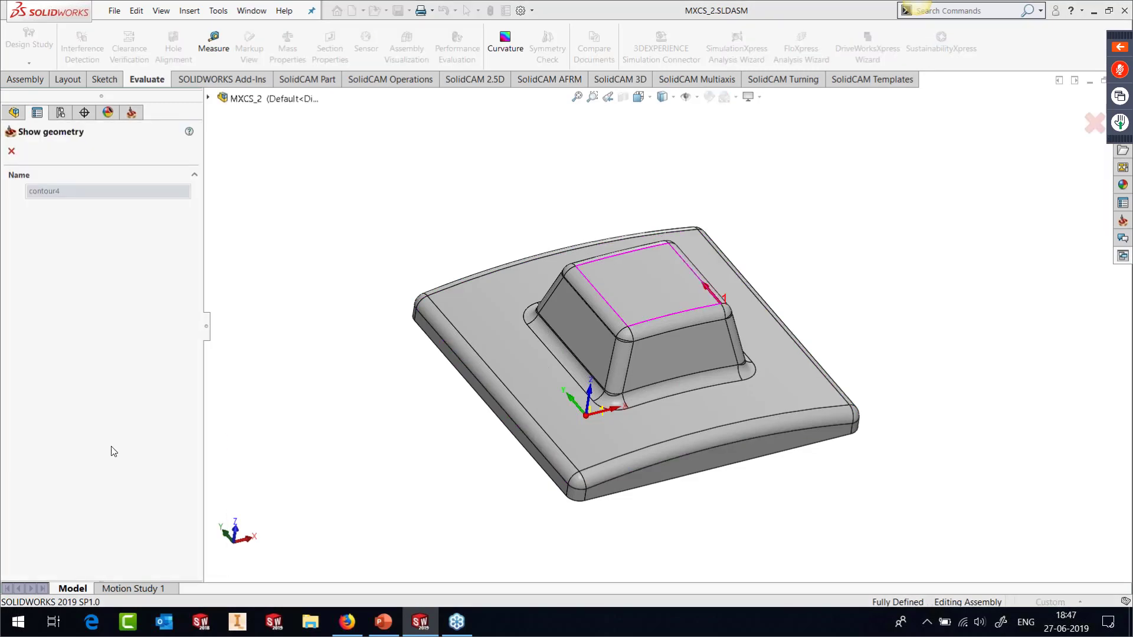
{"action": "left_click", "coordinate": [16, 154]}
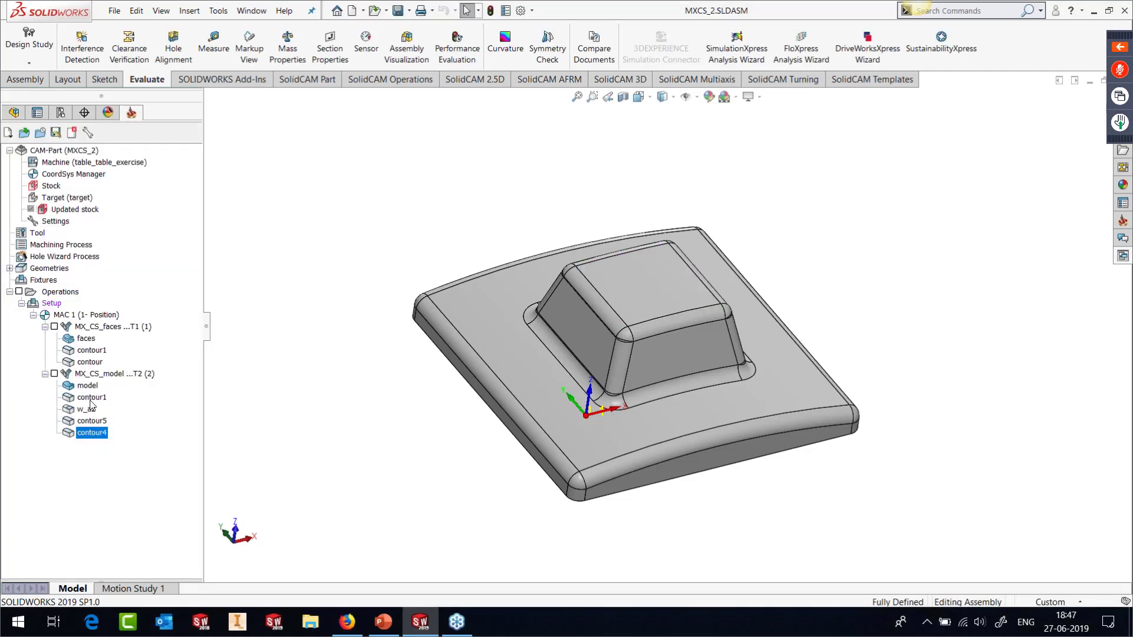
Step: Show the tilt-line geometry contour1 of MX_CS_model, and collapse that operation's geometry list
{"action": "right_click", "coordinate": [92, 397]}
{"action": "left_click", "coordinate": [122, 407]}
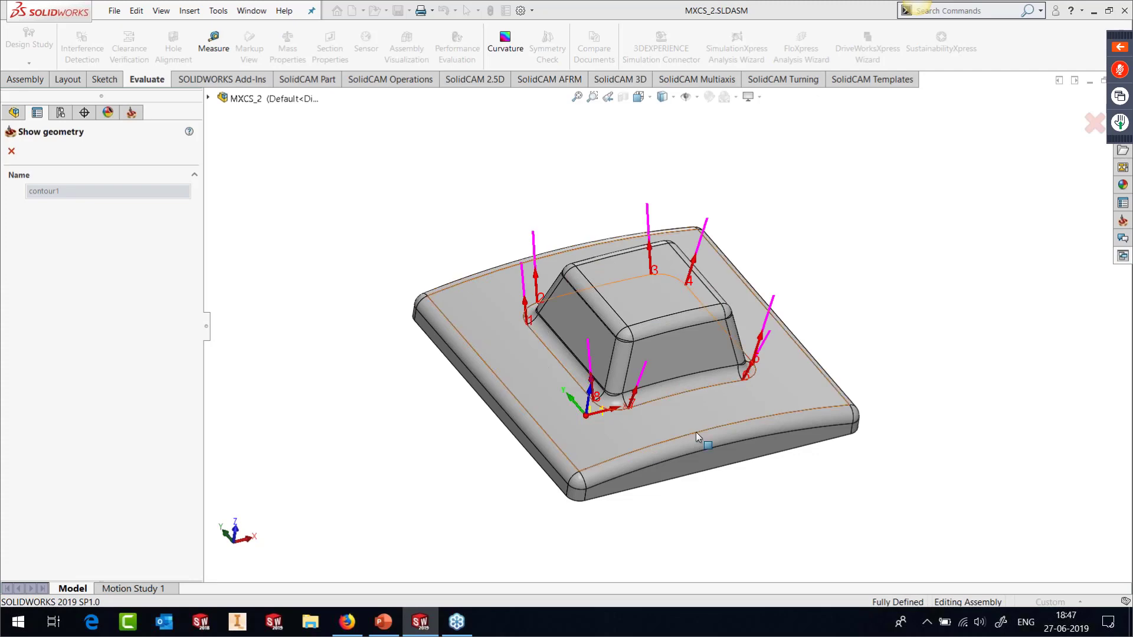
{"action": "left_click", "coordinate": [12, 151]}
{"action": "left_click", "coordinate": [45, 374]}
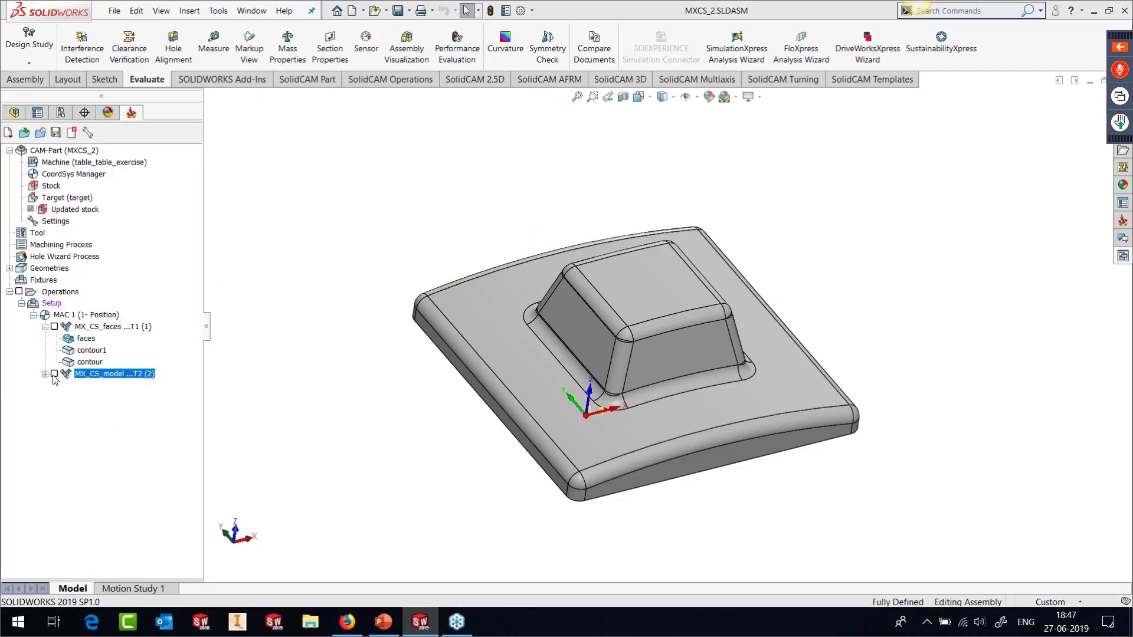
Step: Display the MX_CS_model toolpath, examine it around the boss and base from several angles, and hide it again
{"action": "left_click", "coordinate": [54, 374]}
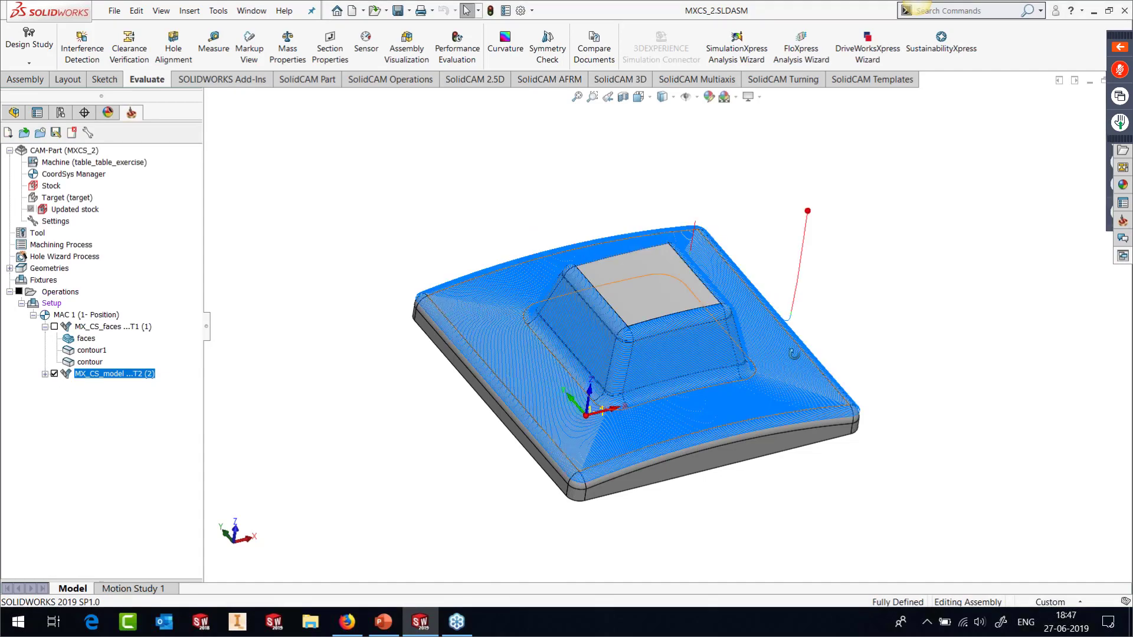
{"action": "middle_click_drag", "start_coordinate": [791, 367], "coordinate": [725, 383]}
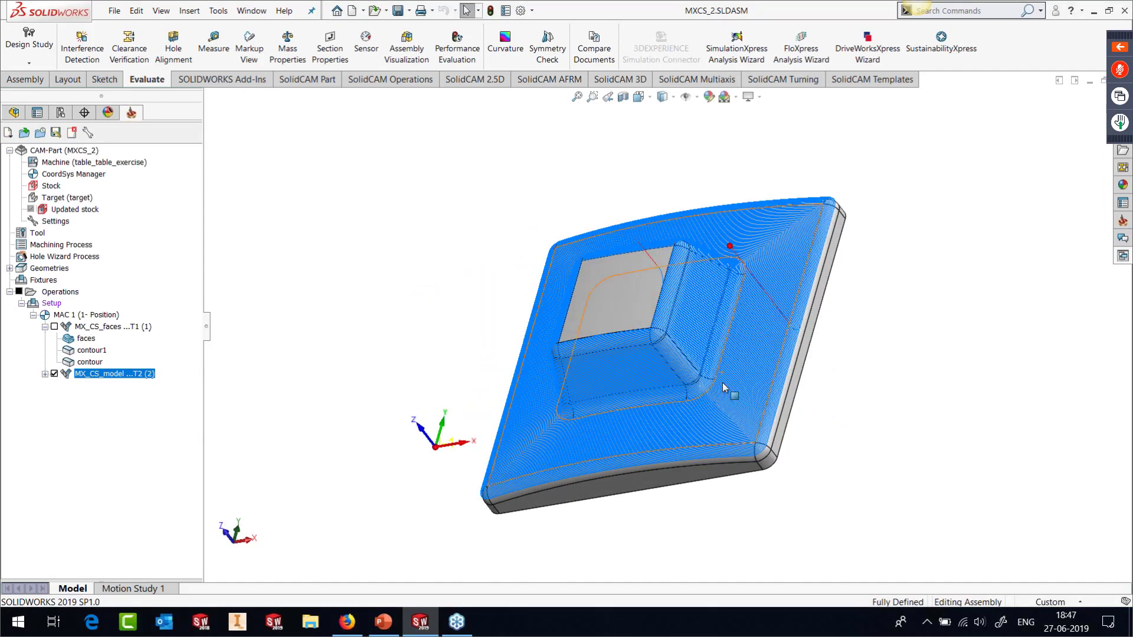
{"action": "scroll", "coordinate": [721, 354], "scroll_direction": "down", "scroll_amount": 5}
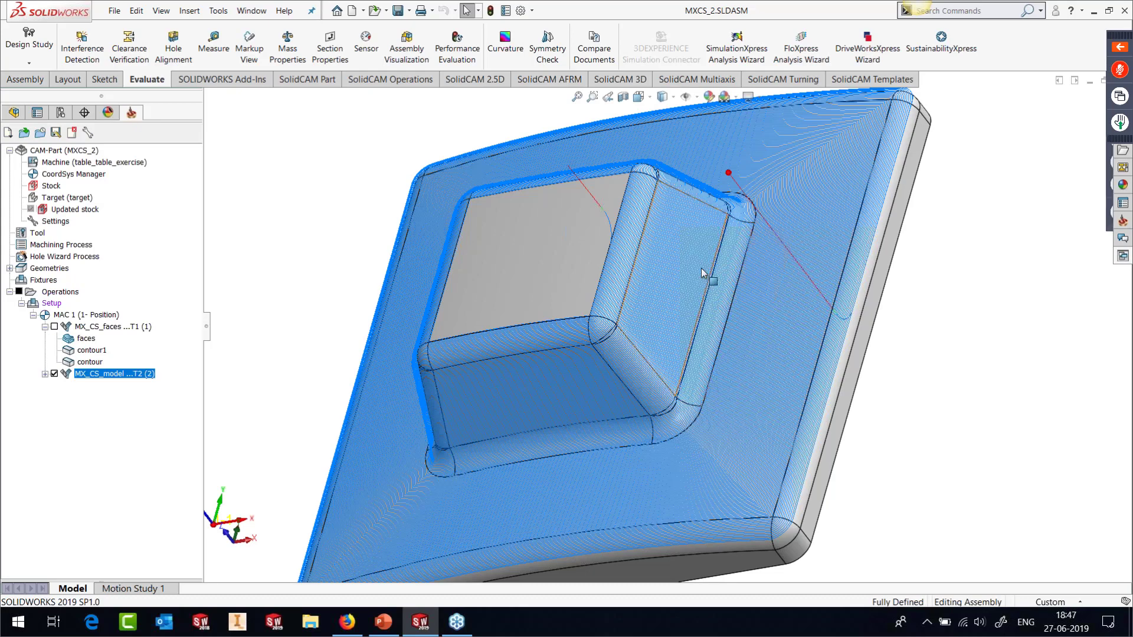
{"action": "middle_click_drag", "start_coordinate": [702, 273], "coordinate": [776, 217]}
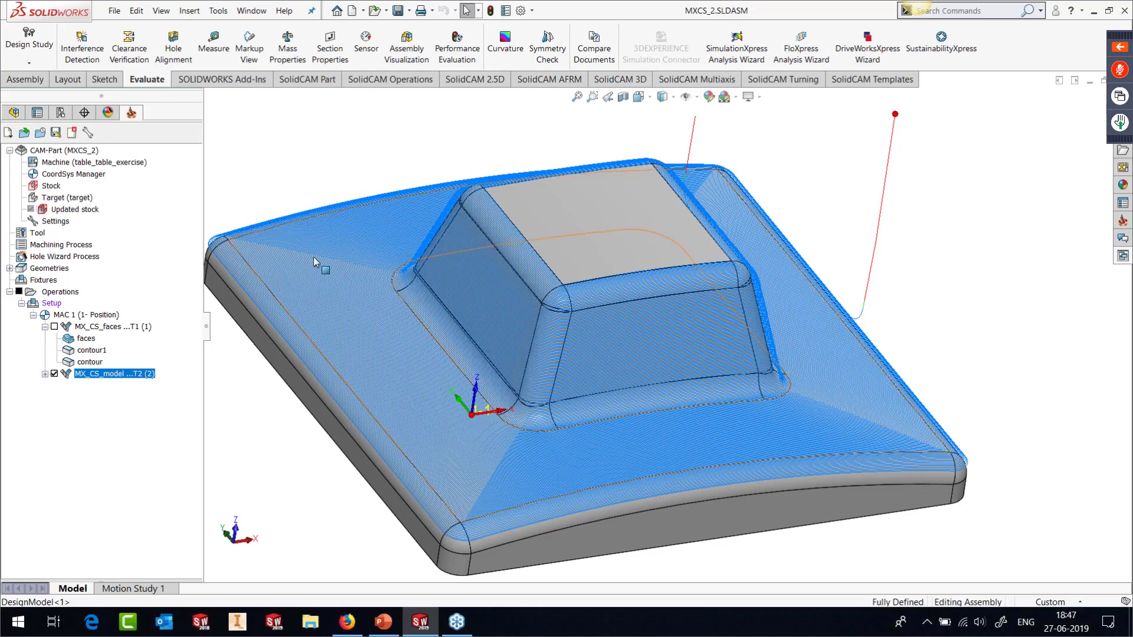
{"action": "left_click", "coordinate": [55, 374]}
Step: Open the recent CAM-Part MXCS_3.PRT from the MEXICO folder, declining to locate the original model manually
{"action": "left_click", "coordinate": [219, 11]}
{"action": "mouse_move", "coordinate": [245, 72]}
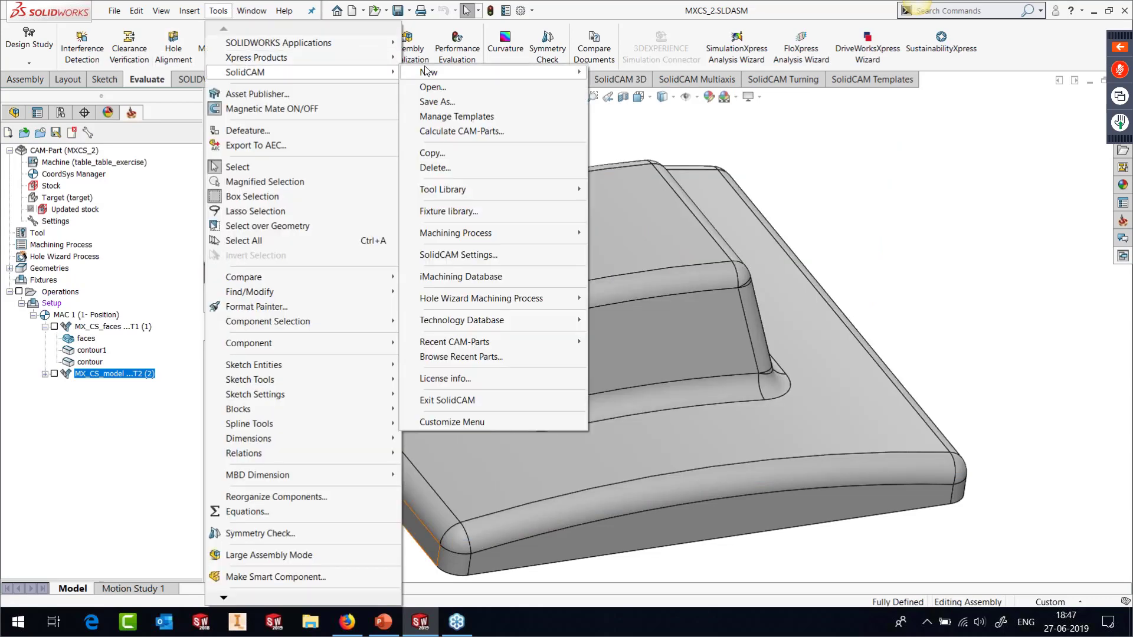
{"action": "mouse_move", "coordinate": [444, 342]}
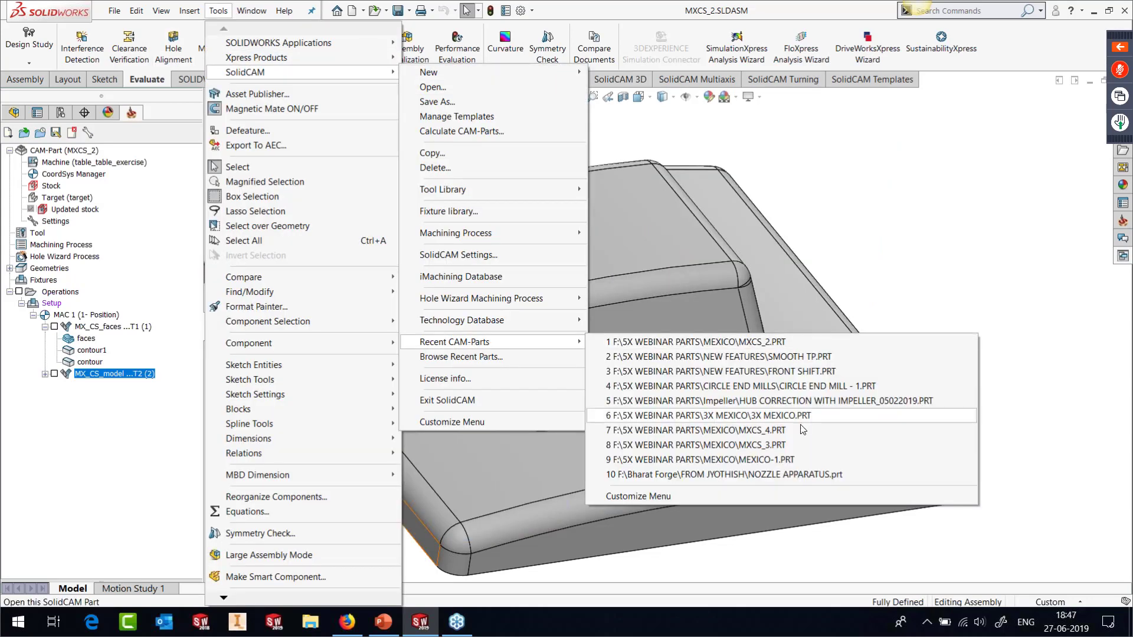
{"action": "left_click", "coordinate": [785, 447]}
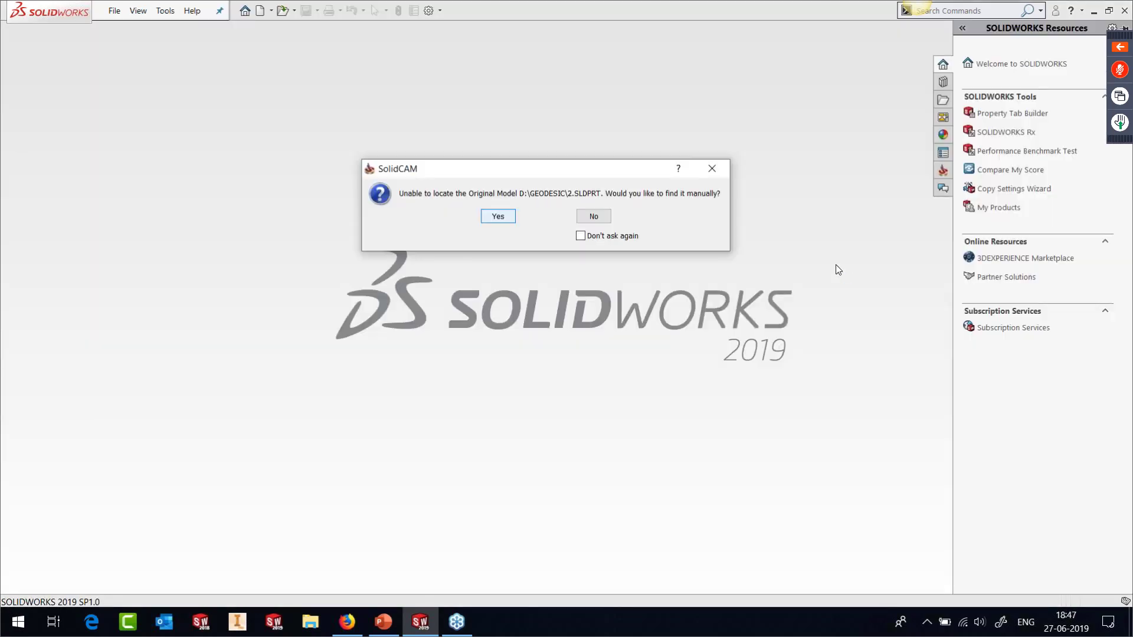
{"action": "left_click", "coordinate": [582, 222]}
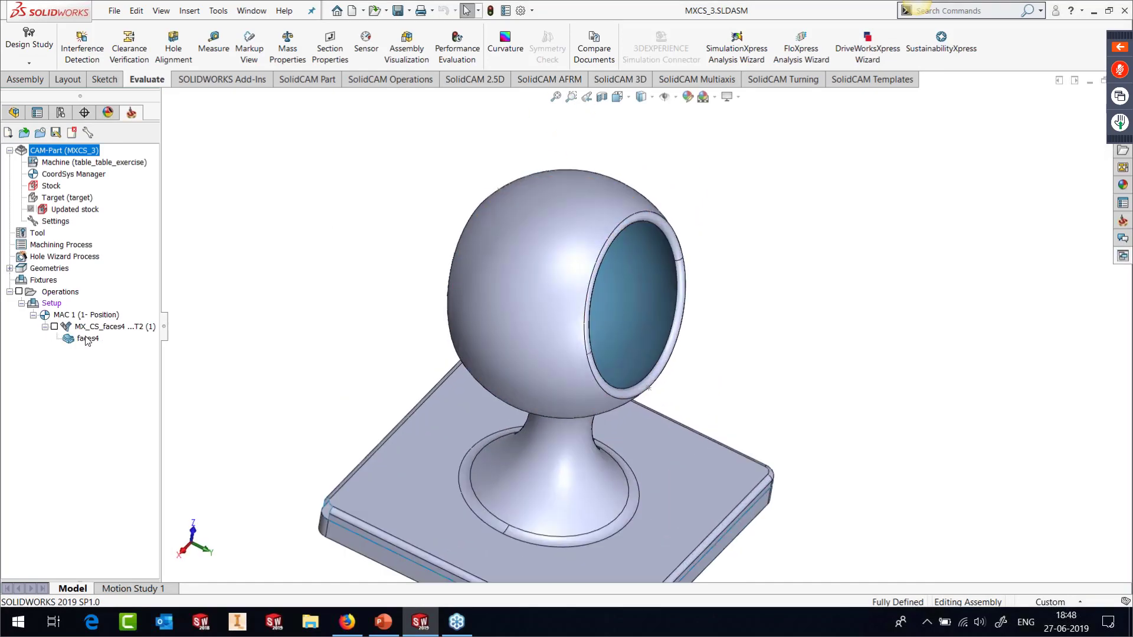
Step: Show the faces4 geometry of the MX_CS_faces4 operation on the spherical part
{"action": "right_click", "coordinate": [88, 338]}
{"action": "left_click", "coordinate": [100, 344]}
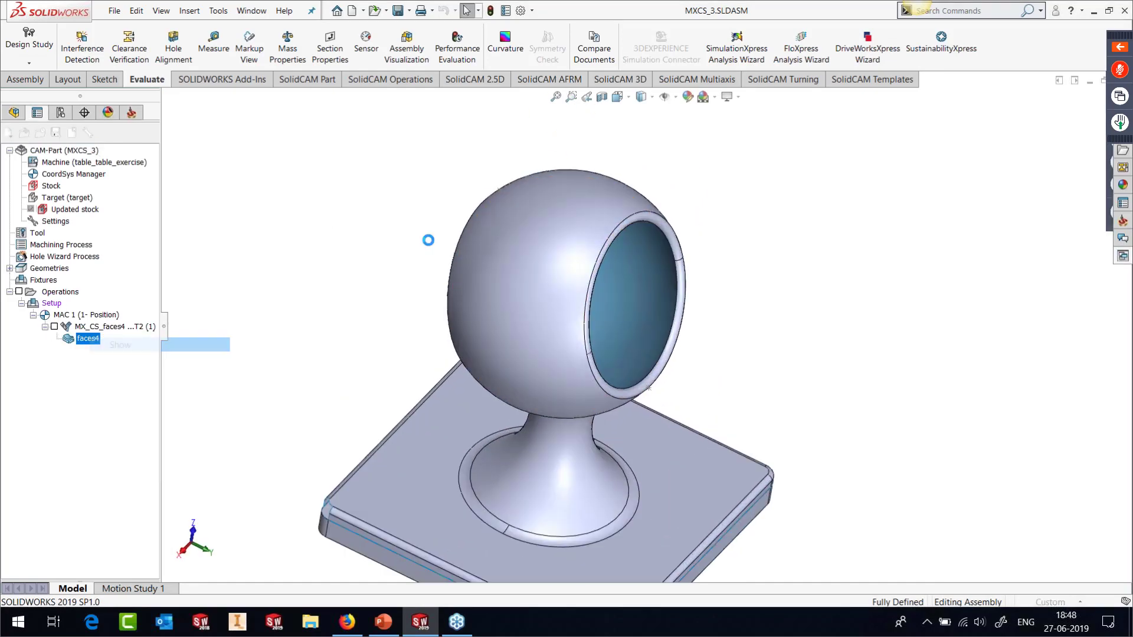
{"action": "middle_click_drag", "start_coordinate": [533, 204], "coordinate": [555, 254]}
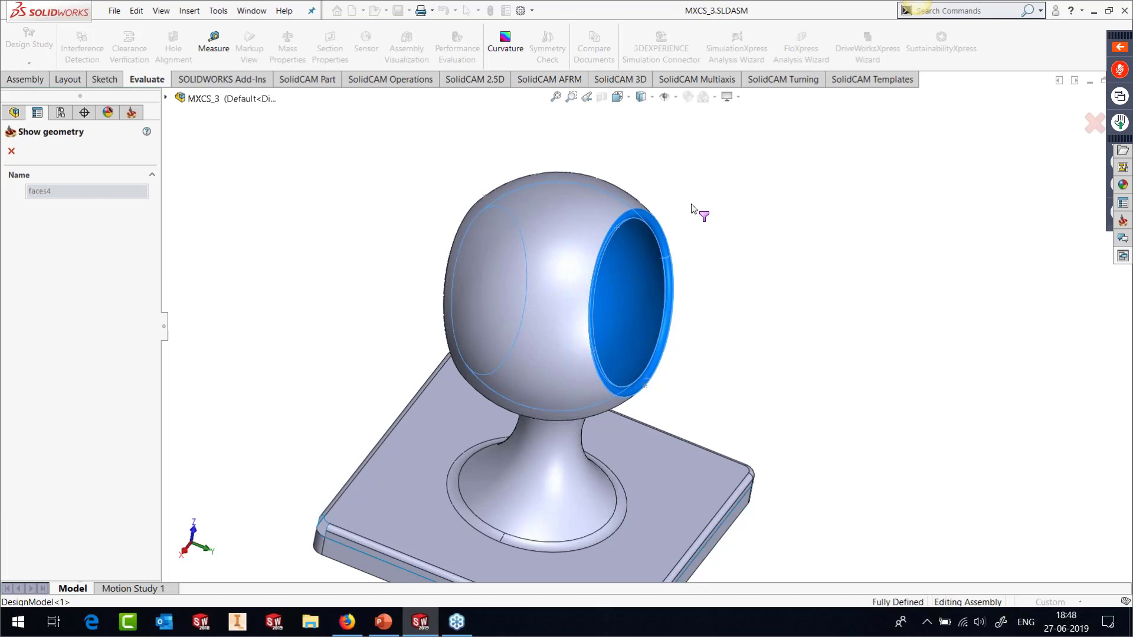
{"action": "left_click", "coordinate": [12, 153]}
Step: Open the MX_CS_faces4 operation for editing and review its tool definition
{"action": "right_click", "coordinate": [86, 326]}
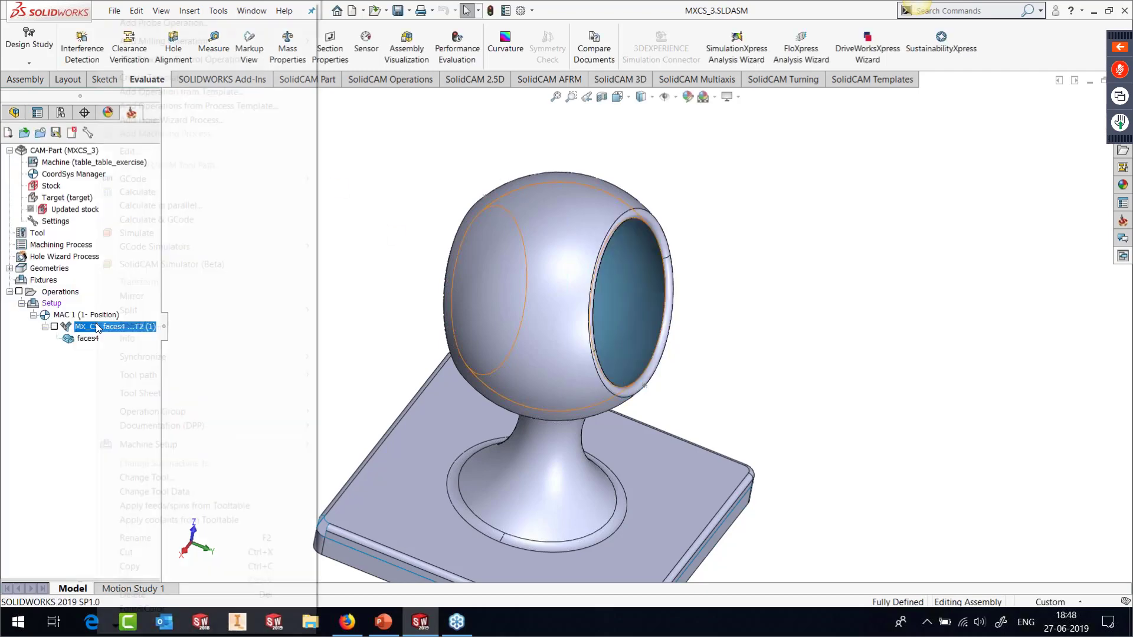
{"action": "left_click", "coordinate": [131, 152]}
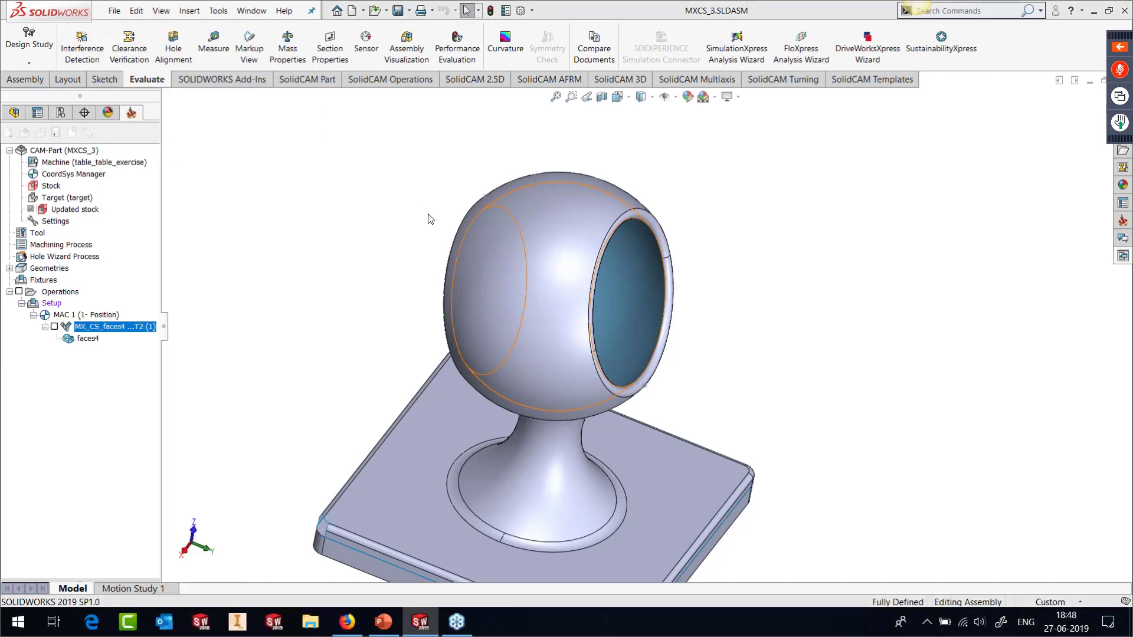
{"action": "left_click", "coordinate": [386, 227]}
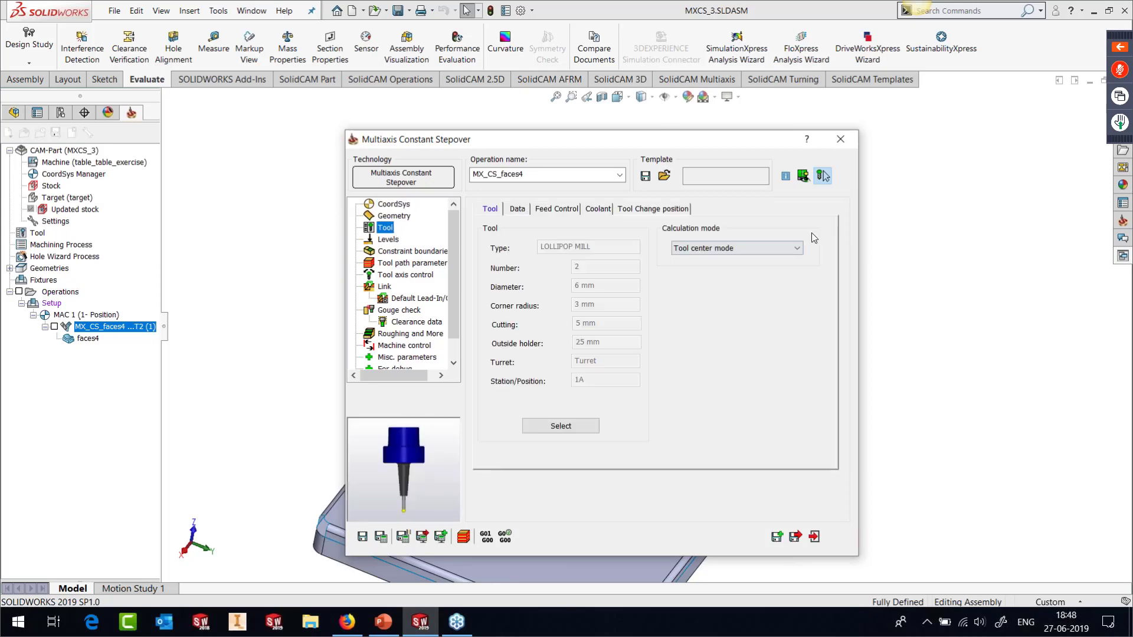
Step: Preview the enlarged picture of the lollipop mill and its holder from the tool table, and close the preview
{"action": "left_click", "coordinate": [562, 425]}
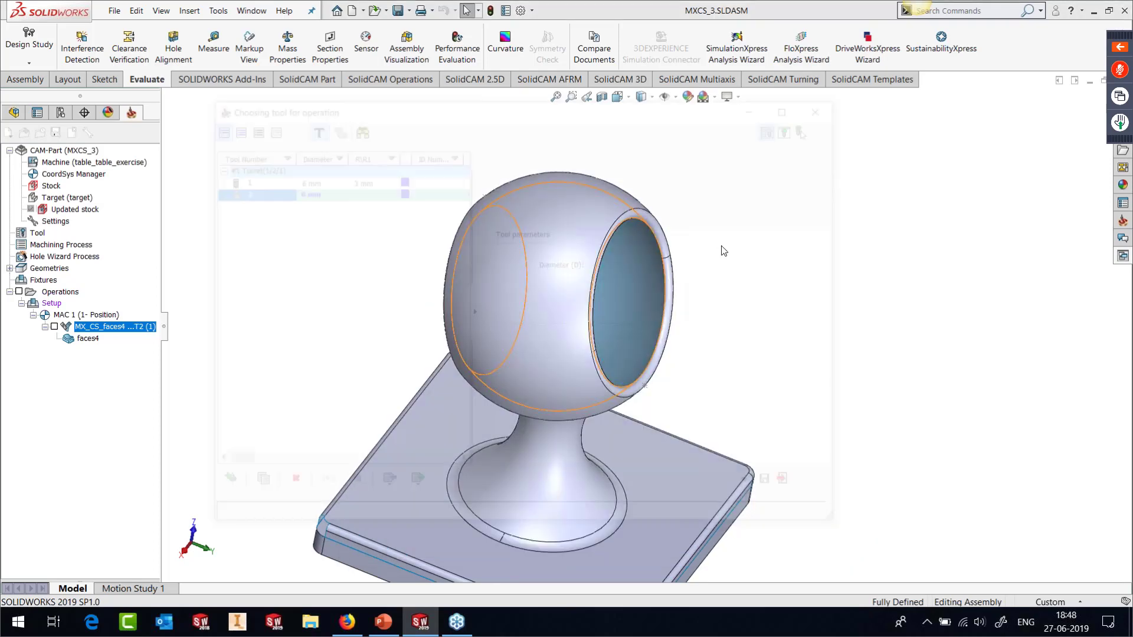
{"action": "left_click", "coordinate": [798, 126]}
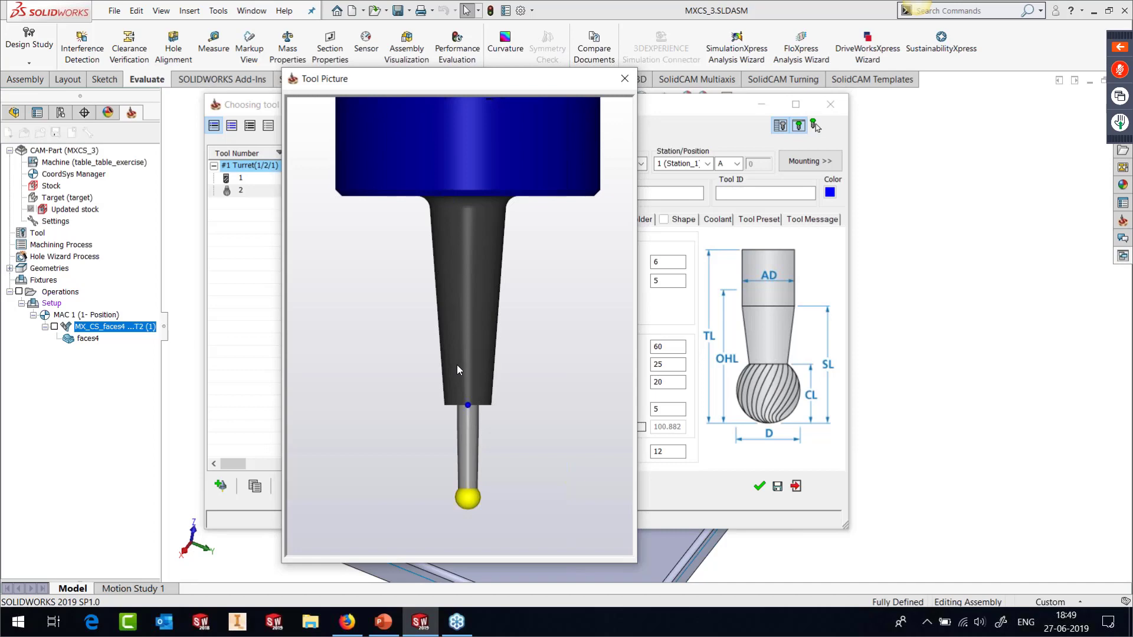
{"action": "left_click", "coordinate": [623, 81]}
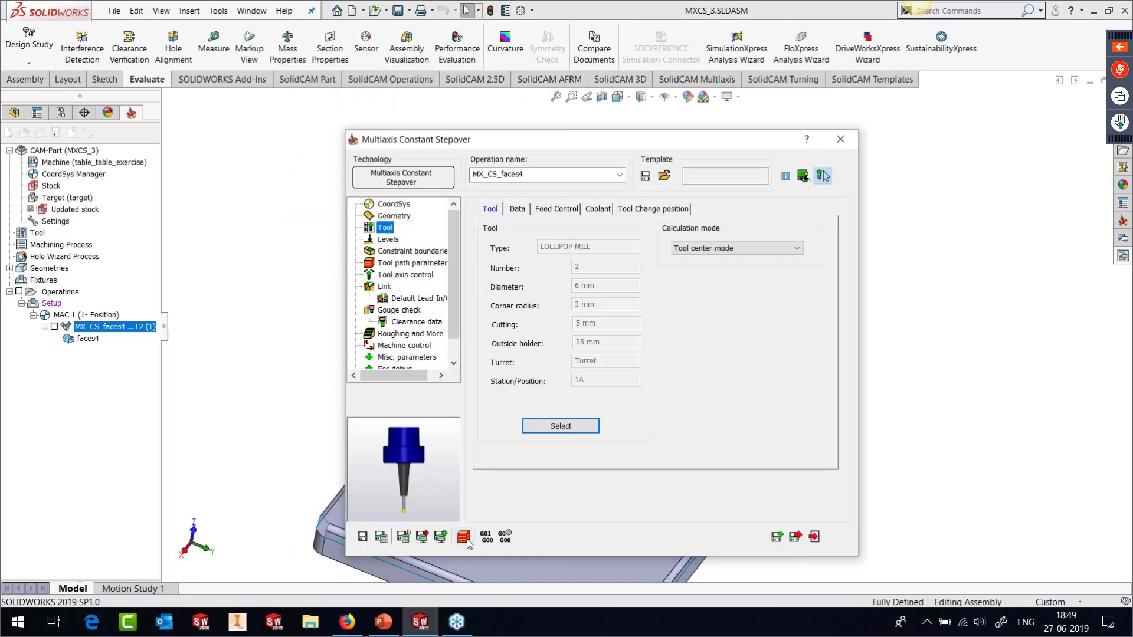
Step: Simulate the MX_CS_faces4 operation in Host CAD at a reduced speed, pause it inside the opening, and inspect the tool's tilt
{"action": "left_click", "coordinate": [464, 537]}
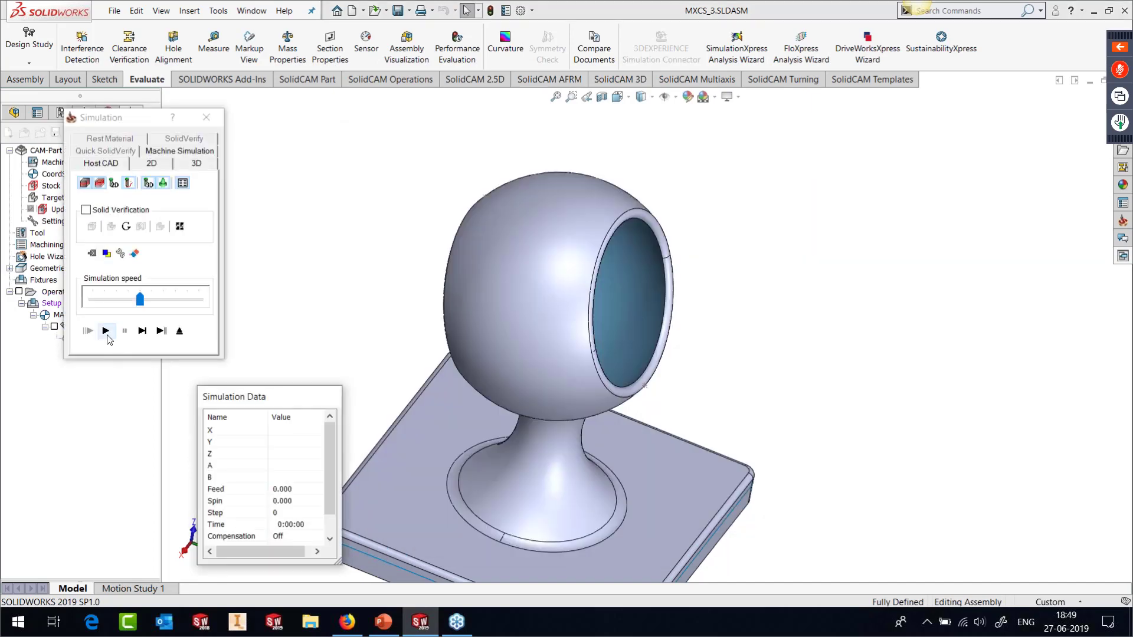
{"action": "left_click_drag", "start_coordinate": [138, 300], "coordinate": [126, 301]}
{"action": "left_click", "coordinate": [107, 330]}
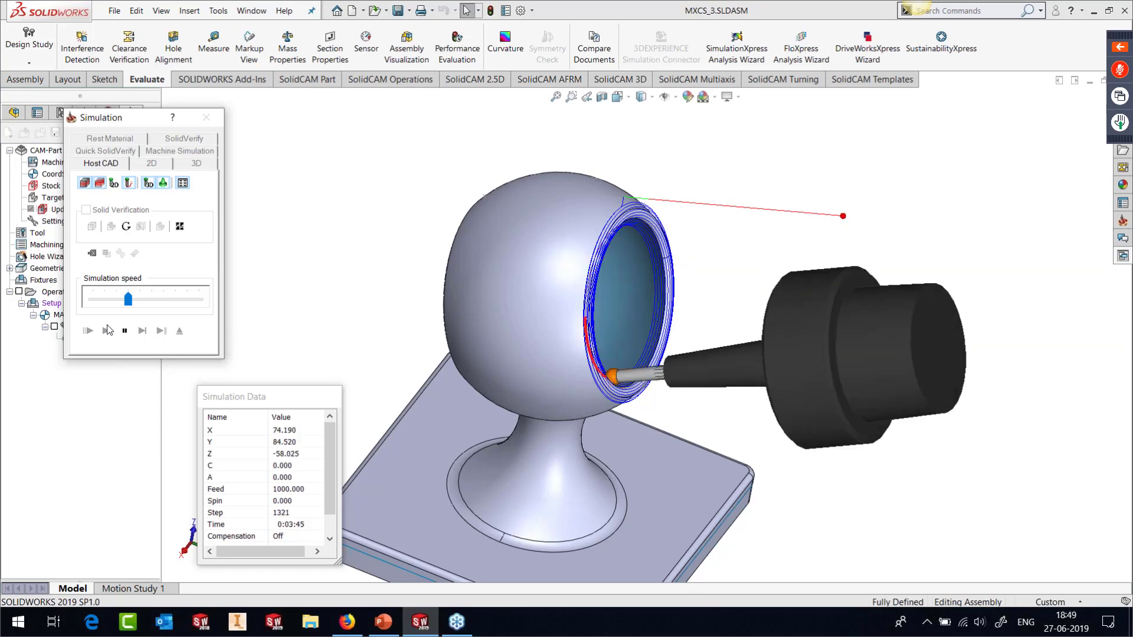
{"action": "left_click", "coordinate": [125, 330]}
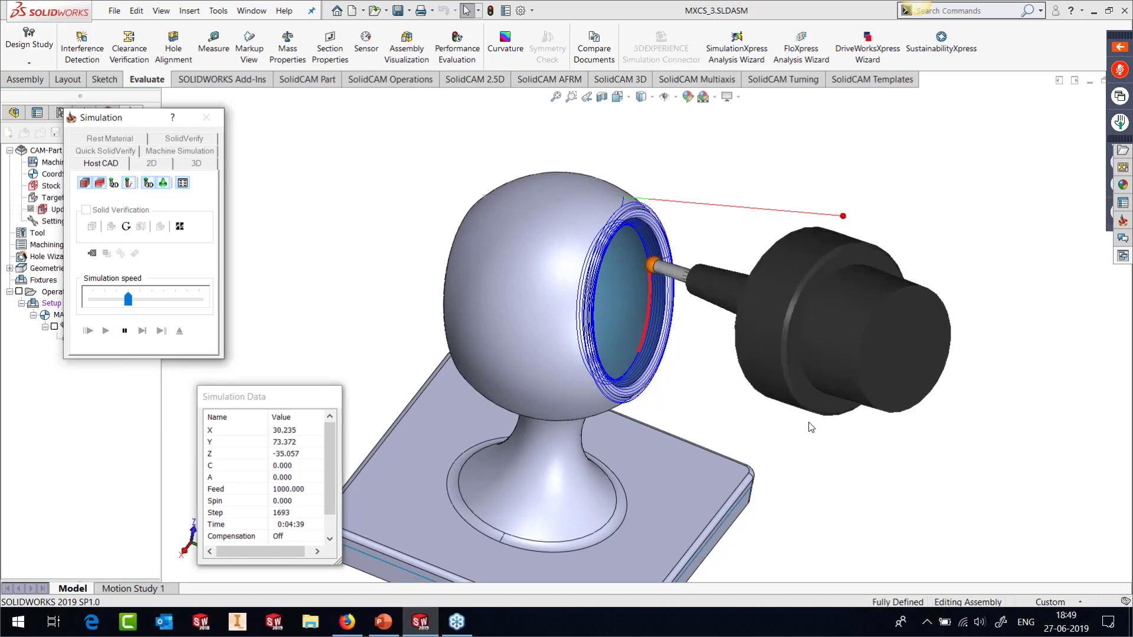
{"action": "middle_click_drag", "start_coordinate": [791, 487], "coordinate": [835, 347]}
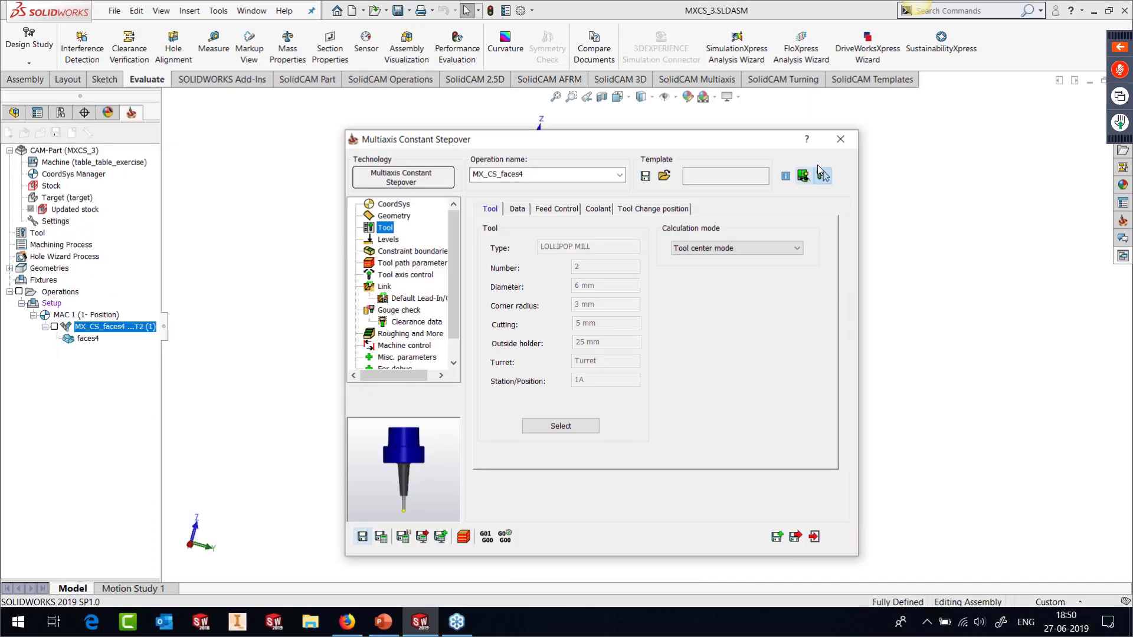
Step: Open the recent CAM-Part MXCS_4.PRT from the MEXICO folder, declining to locate the original model manually
{"action": "left_click", "coordinate": [224, 18]}
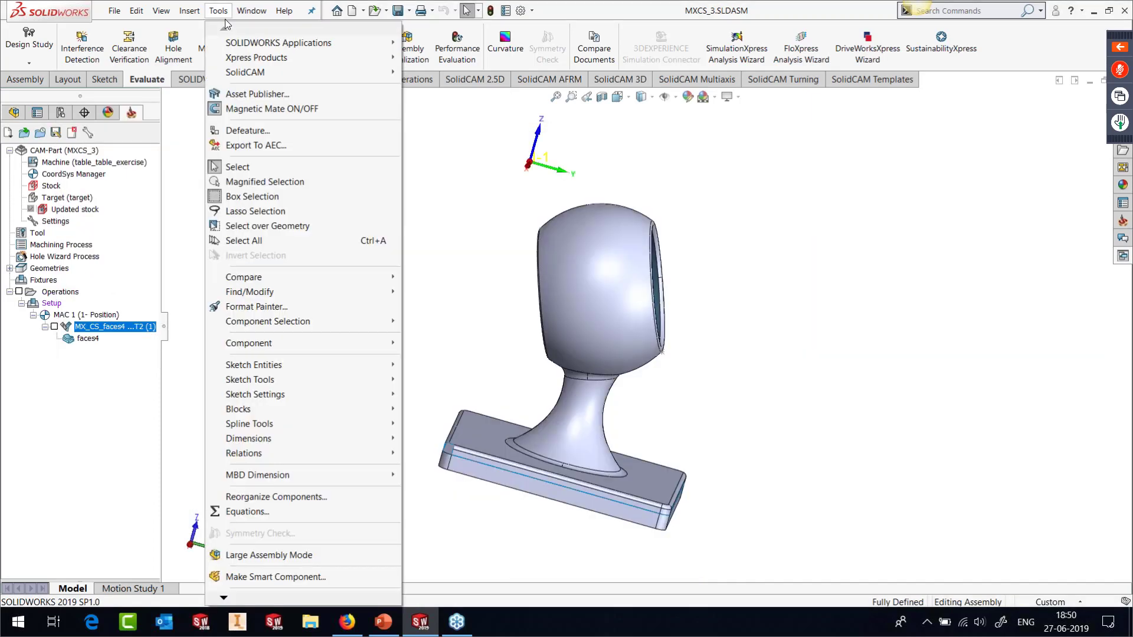
{"action": "mouse_move", "coordinate": [244, 72]}
{"action": "mouse_move", "coordinate": [451, 339]}
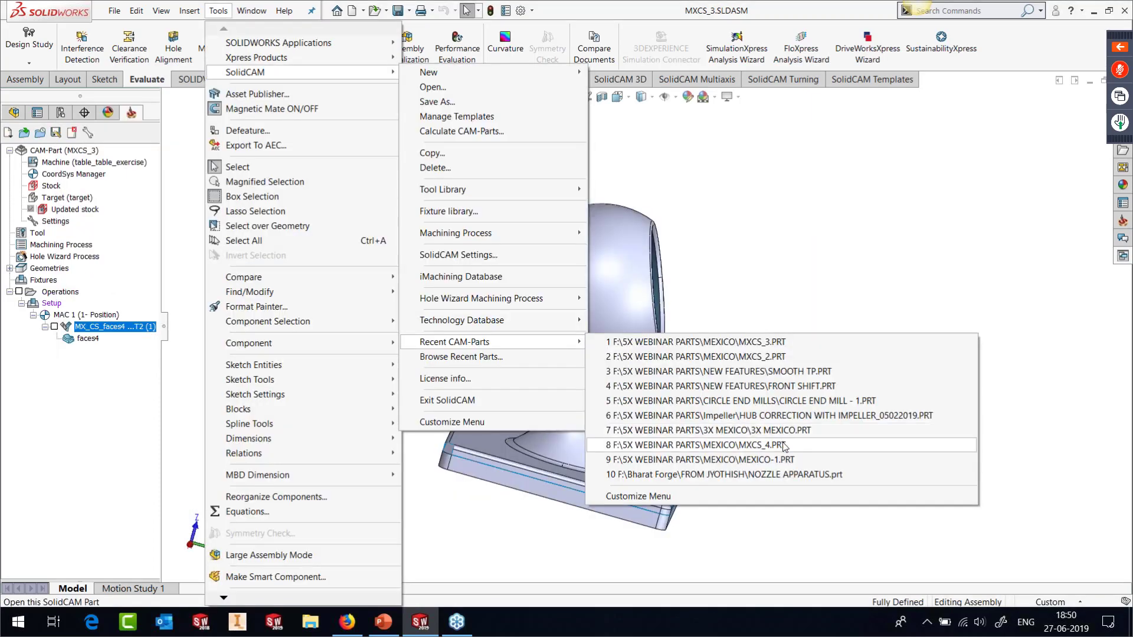
{"action": "left_click", "coordinate": [785, 446]}
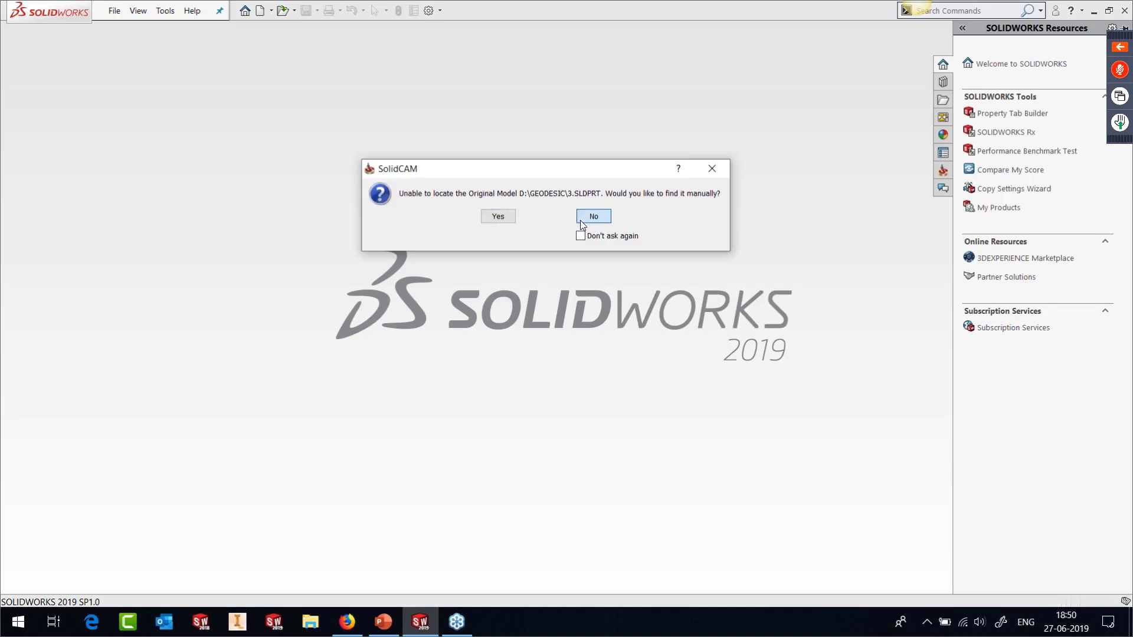
{"action": "left_click", "coordinate": [587, 216]}
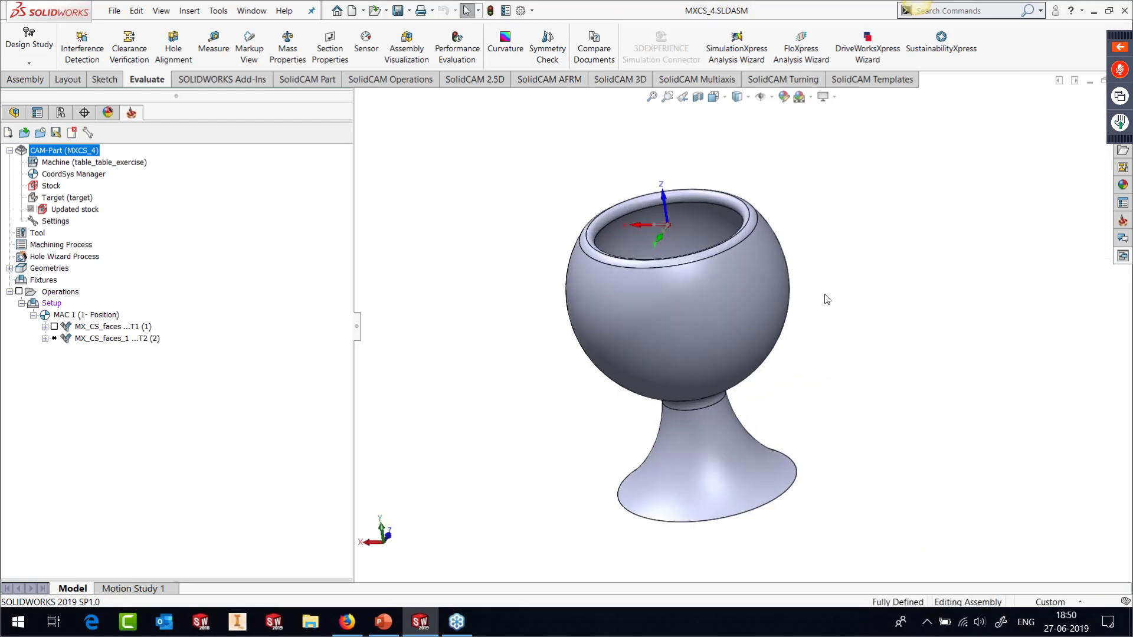
Step: Show the faces geometry of the MX_CS_faces operation on the goblet, examine it from several angles, and close the display
{"action": "left_click", "coordinate": [45, 326]}
{"action": "right_click", "coordinate": [72, 340]}
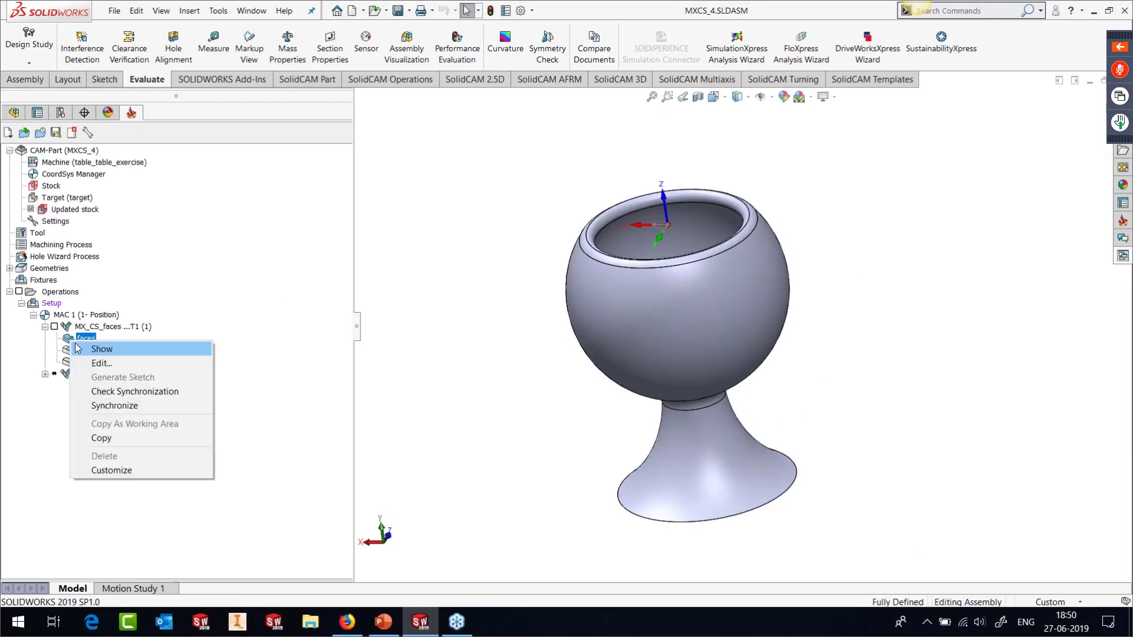
{"action": "left_click", "coordinate": [79, 348]}
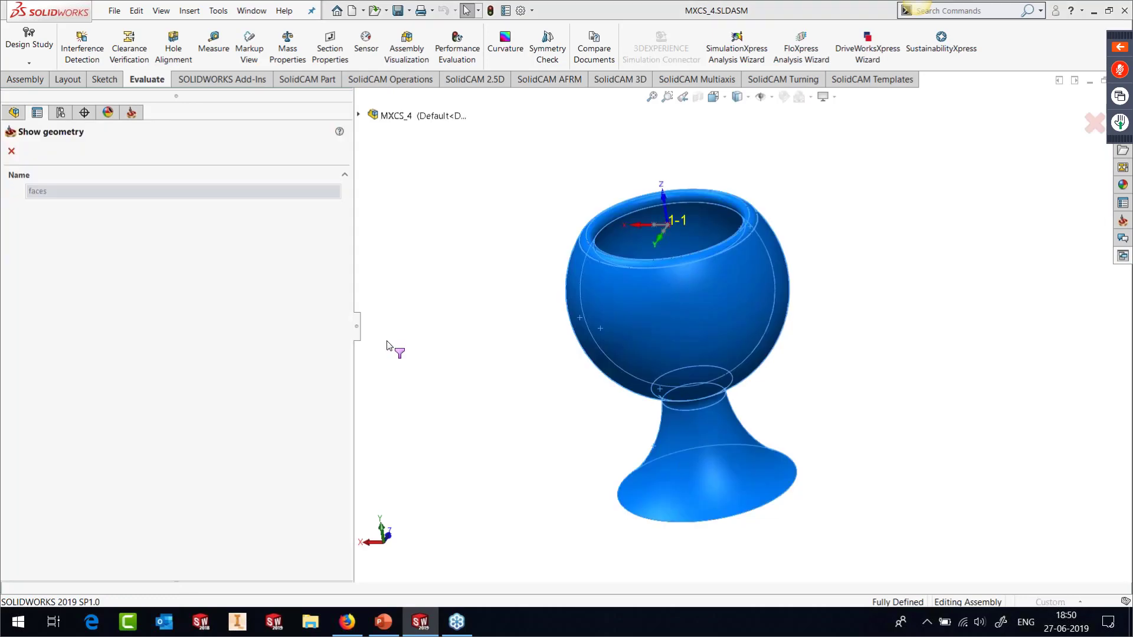
{"action": "middle_click_drag", "start_coordinate": [476, 367], "coordinate": [778, 485]}
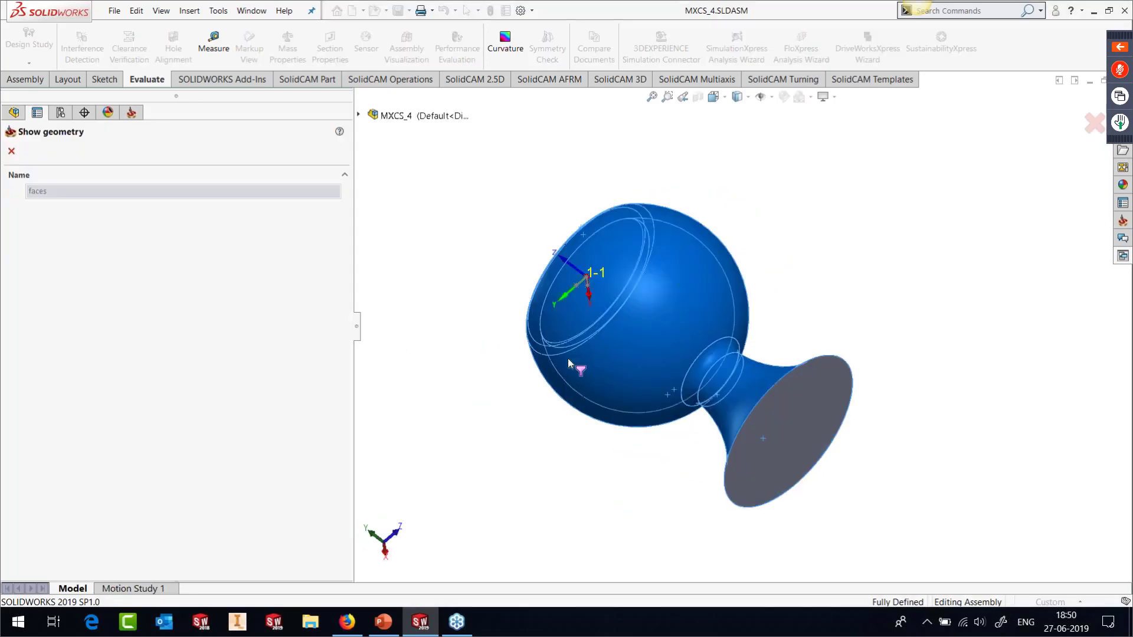
{"action": "middle_click_drag", "start_coordinate": [568, 359], "coordinate": [662, 458]}
{"action": "left_click", "coordinate": [10, 151]}
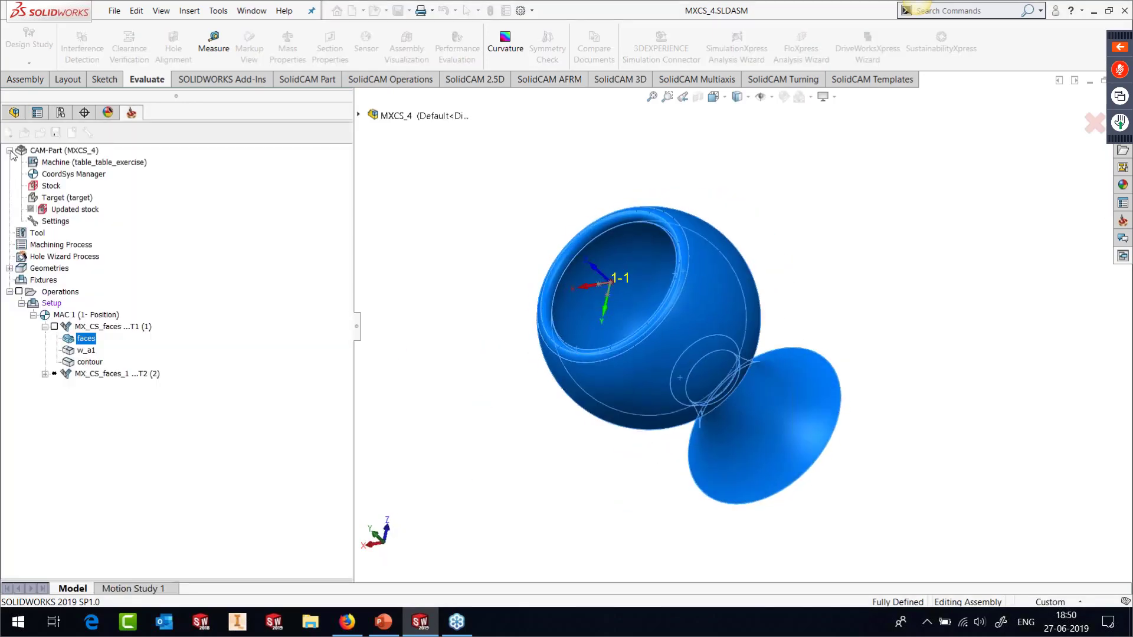
Step: Show the contour geometry of the MX_CS_faces operation around the goblet's base, and collapse the operation's geometry list
{"action": "right_click", "coordinate": [89, 362]}
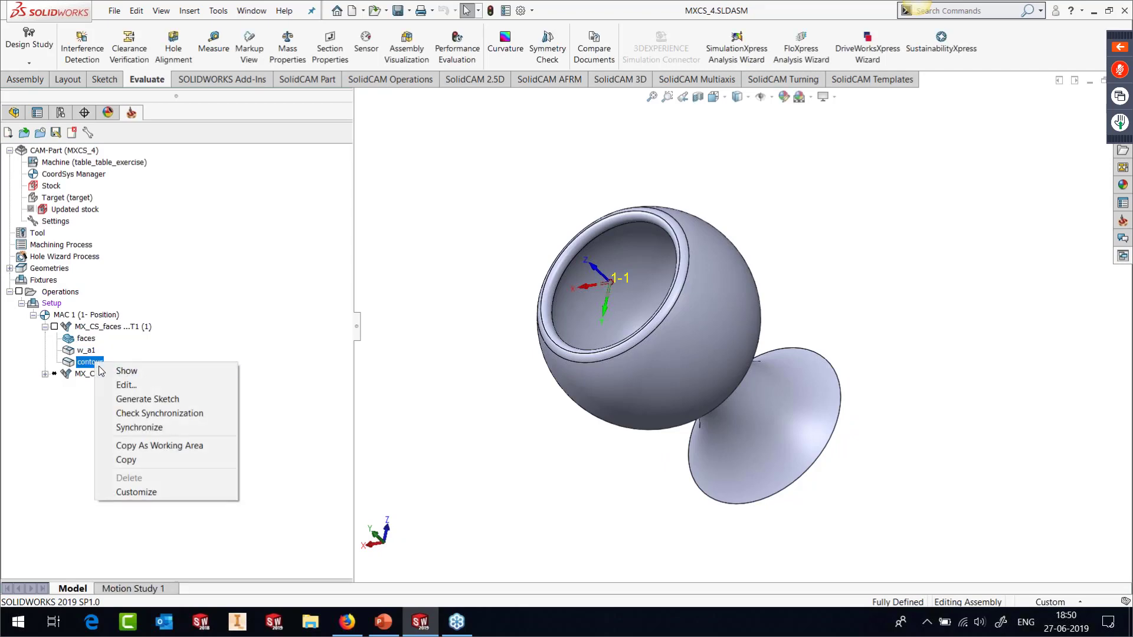
{"action": "left_click", "coordinate": [98, 370]}
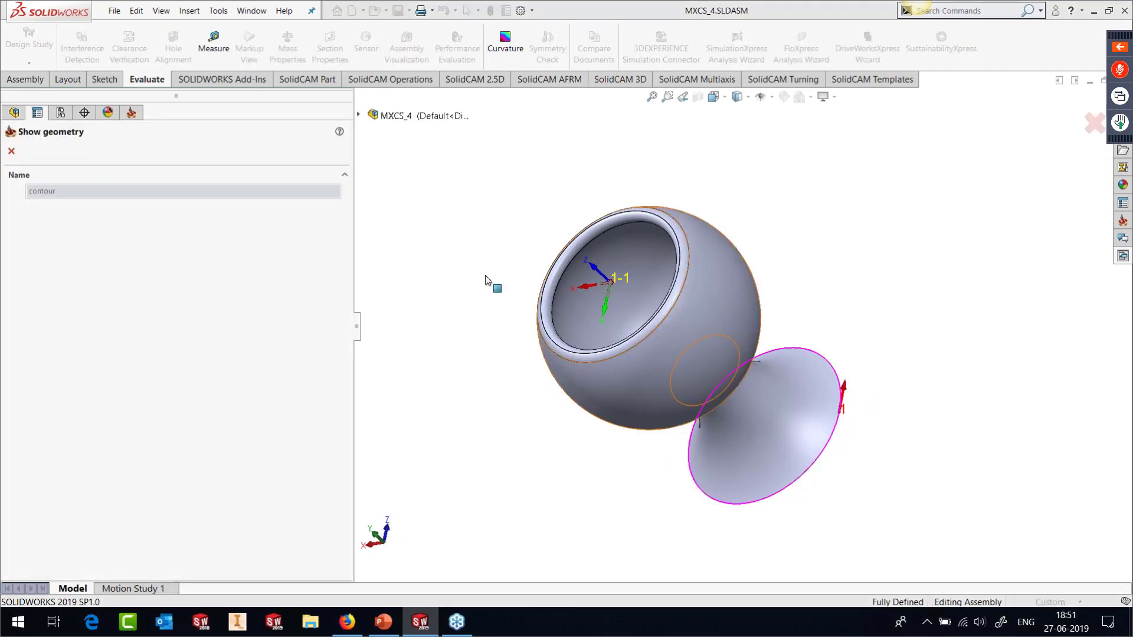
{"action": "left_click", "coordinate": [11, 151]}
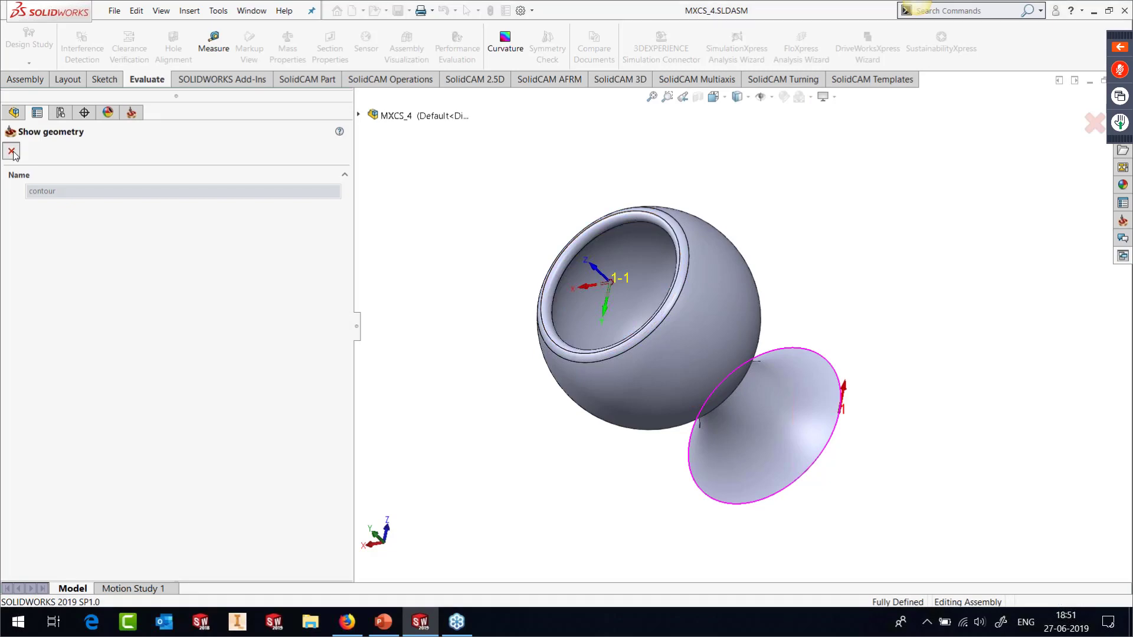
{"action": "left_click", "coordinate": [45, 327]}
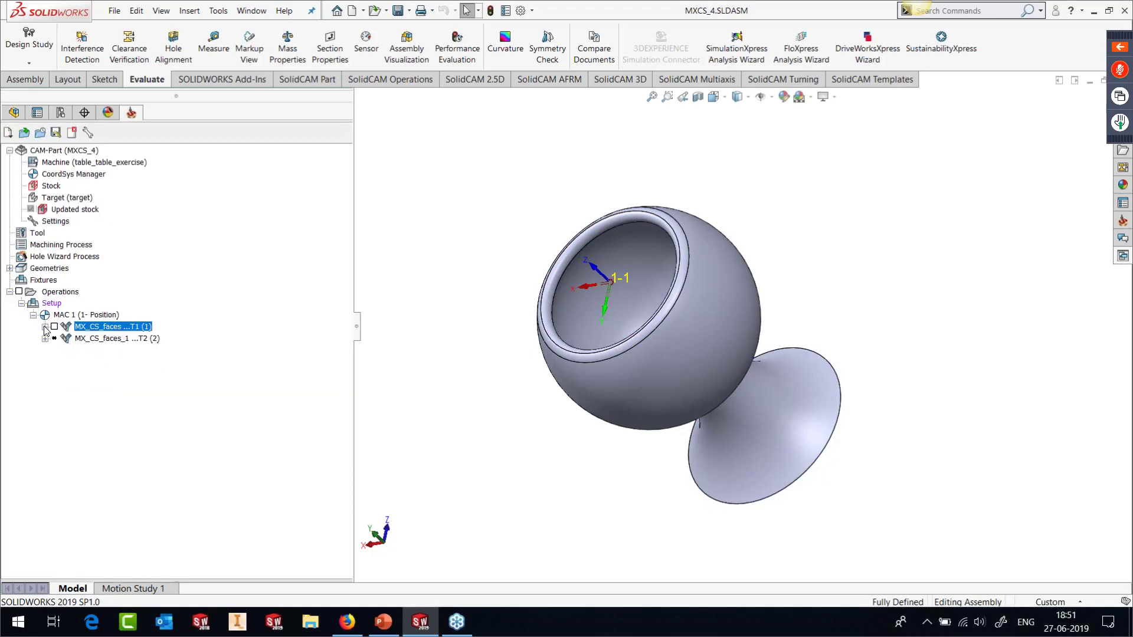
Step: Section the goblet along the Front Plane and examine its hollow interior and wall
{"action": "middle_click_drag", "start_coordinate": [544, 359], "coordinate": [695, 346]}
{"action": "scroll", "coordinate": [695, 346], "scroll_direction": "down", "scroll_amount": 3}
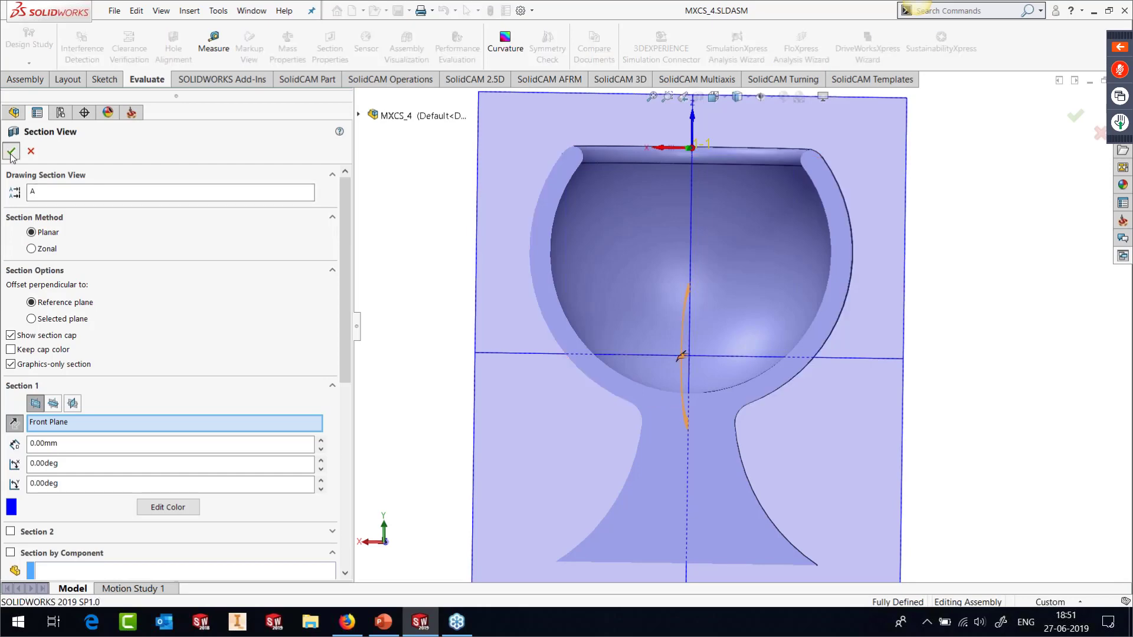
{"action": "left_click", "coordinate": [12, 152]}
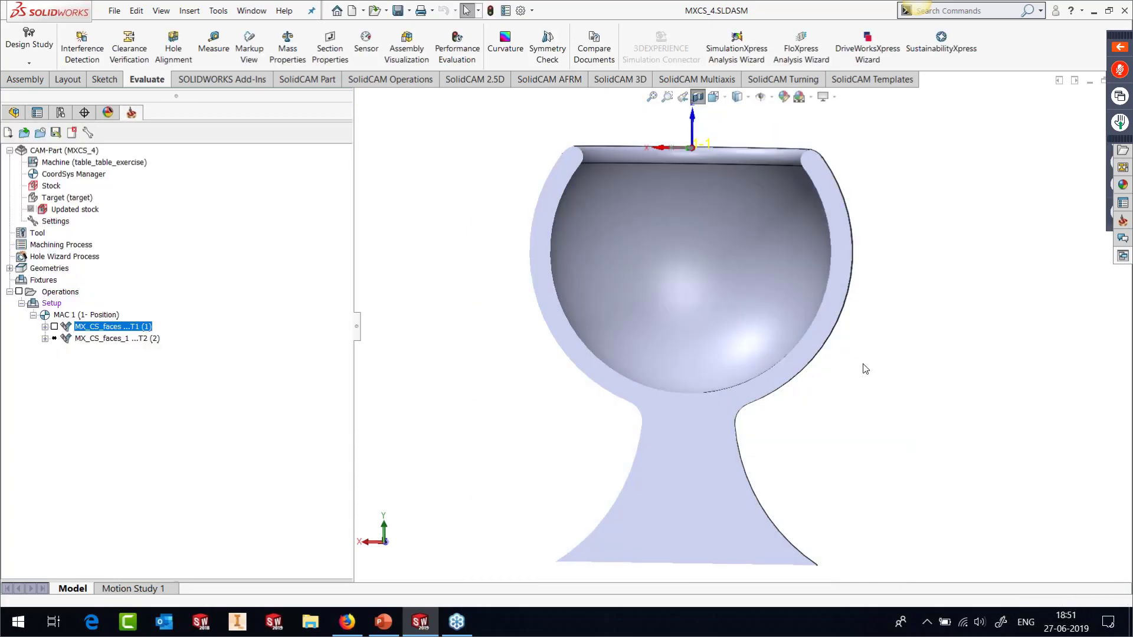
{"action": "middle_click_drag", "start_coordinate": [880, 362], "coordinate": [850, 388]}
{"action": "key", "text": "space"}
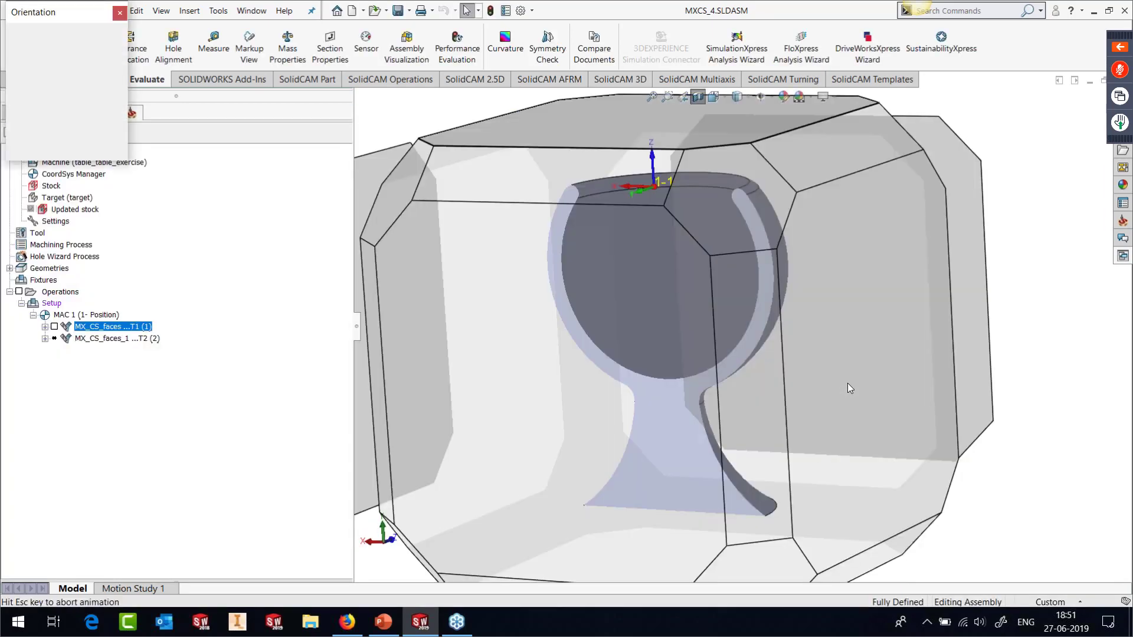
{"action": "key", "text": "Escape"}
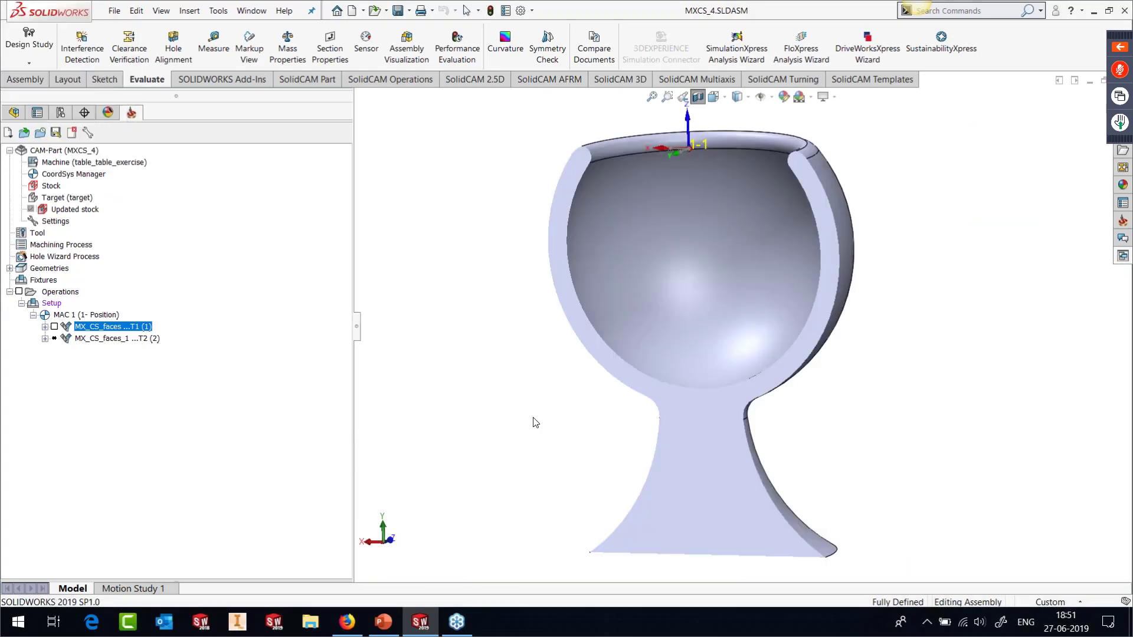
Step: Display the MX_CS_faces toolpath on the sectioned goblet, examine it, and start the operation's Host CAD simulation
{"action": "left_click", "coordinate": [54, 327]}
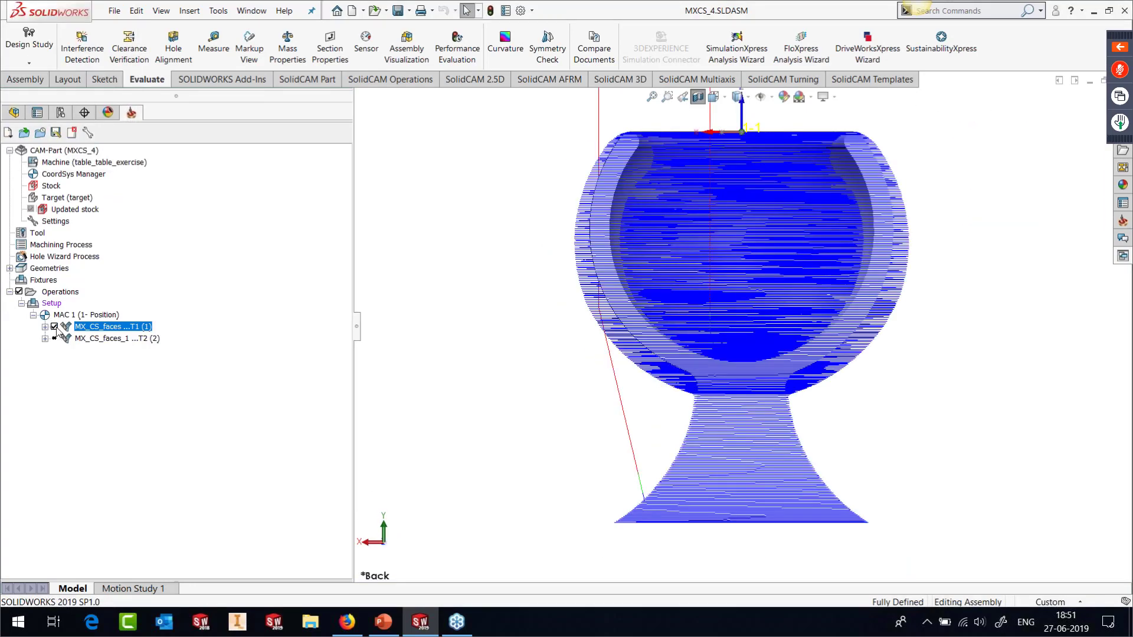
{"action": "middle_click_drag", "start_coordinate": [920, 317], "coordinate": [890, 269]}
{"action": "right_click", "coordinate": [128, 329]}
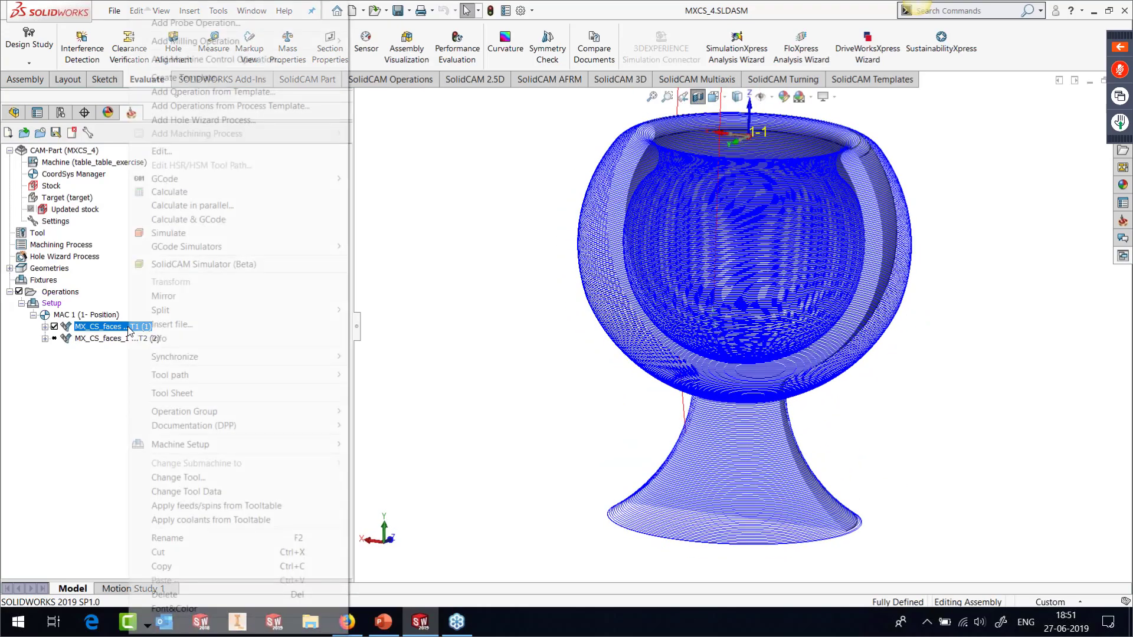
{"action": "left_click", "coordinate": [155, 235]}
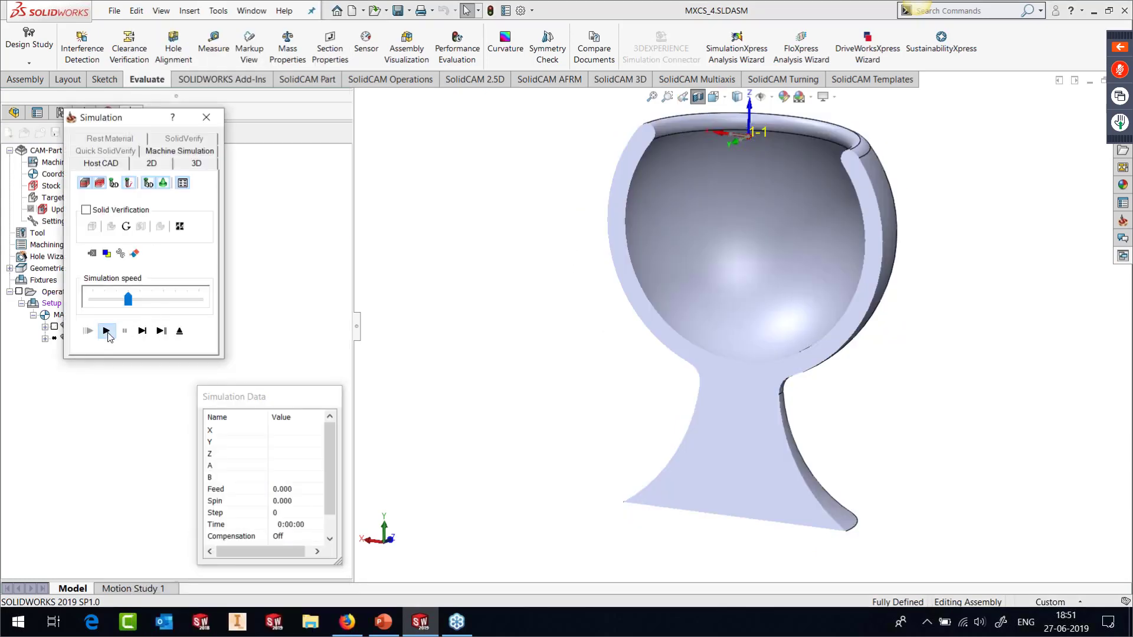
{"action": "left_click", "coordinate": [106, 332]}
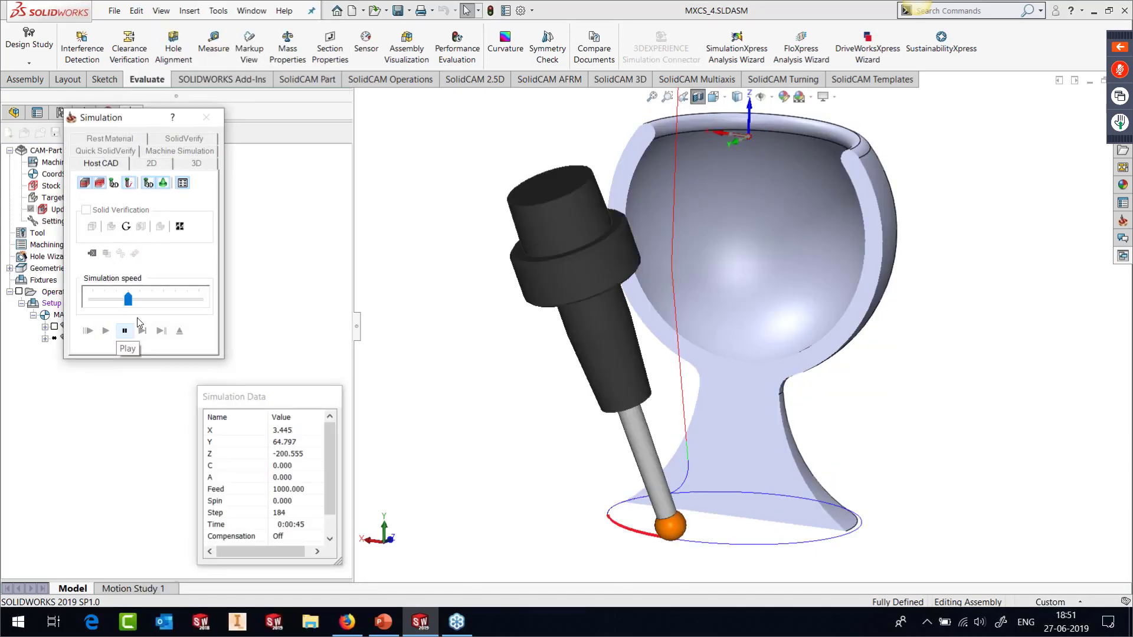
Step: Turn off the section view, raise the simulation speed, and pause to examine the tool on the goblet's stem
{"action": "left_click", "coordinate": [697, 98]}
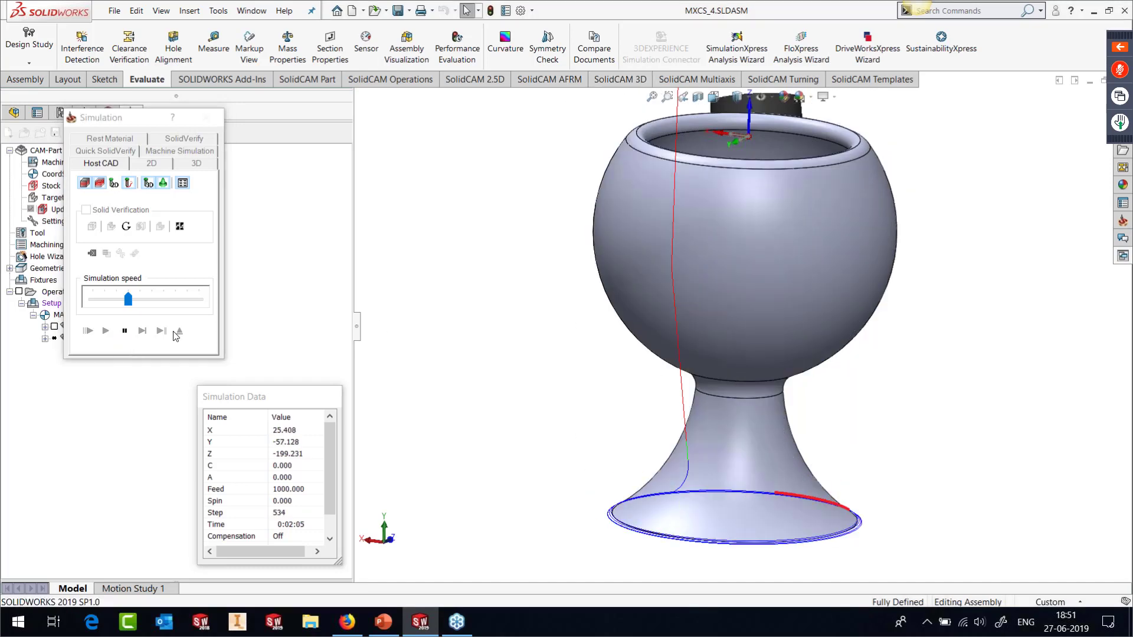
{"action": "left_click_drag", "start_coordinate": [128, 300], "coordinate": [175, 305]}
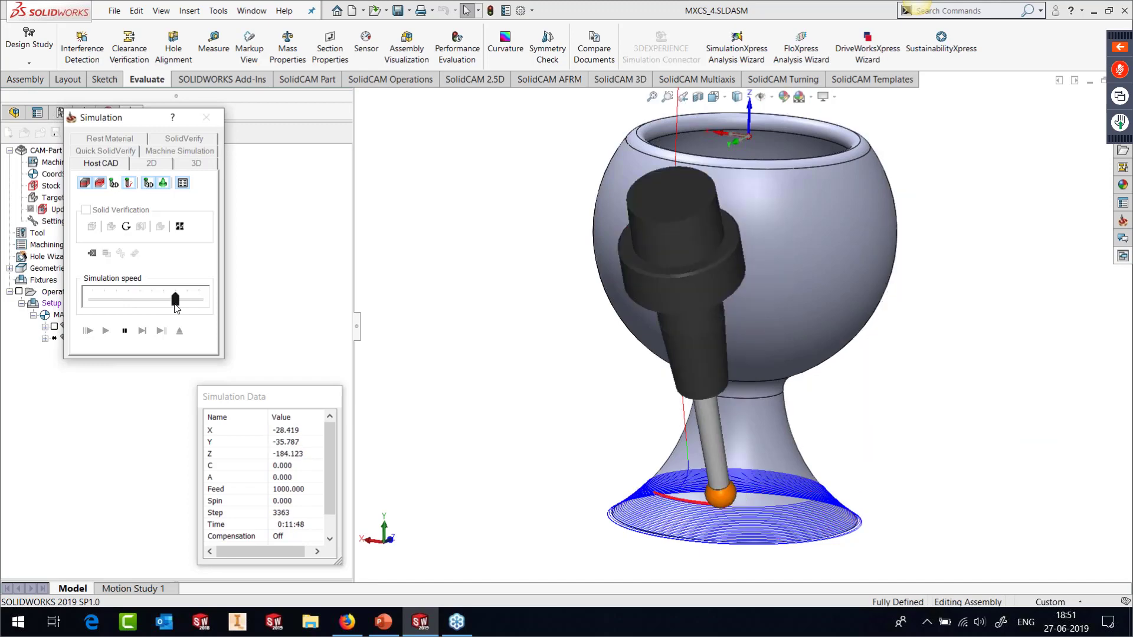
{"action": "left_click", "coordinate": [124, 331]}
{"action": "middle_click_drag", "start_coordinate": [832, 304], "coordinate": [820, 313]}
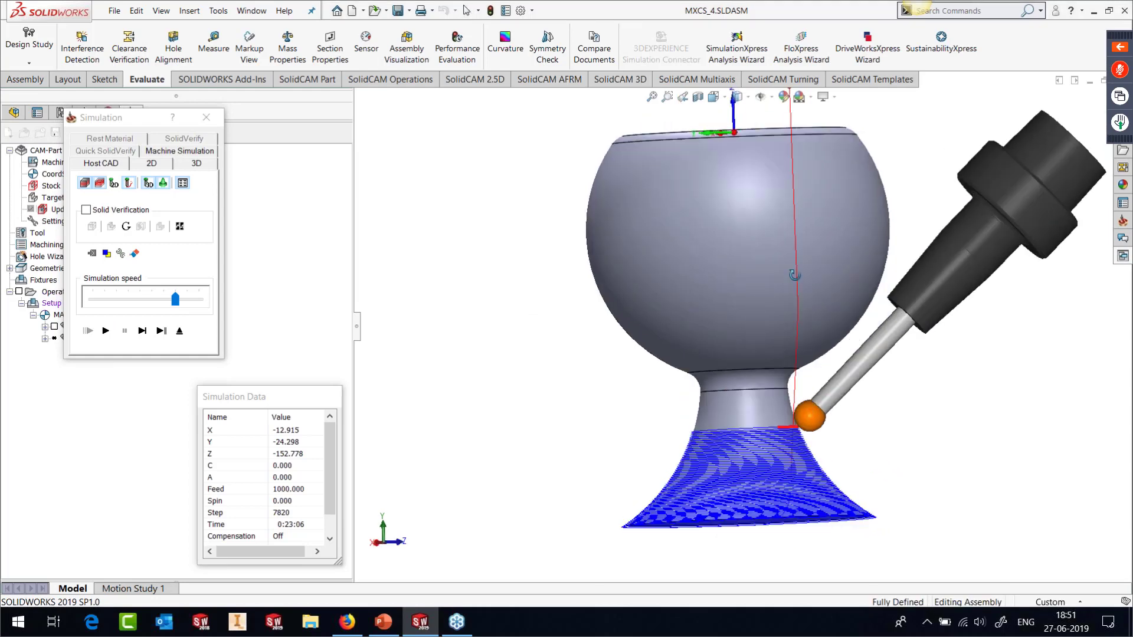
Step: Resume the simulation up to the goblet's neck, pause it, and inspect the clearance between the tool shank and the bowl
{"action": "left_click", "coordinate": [105, 331]}
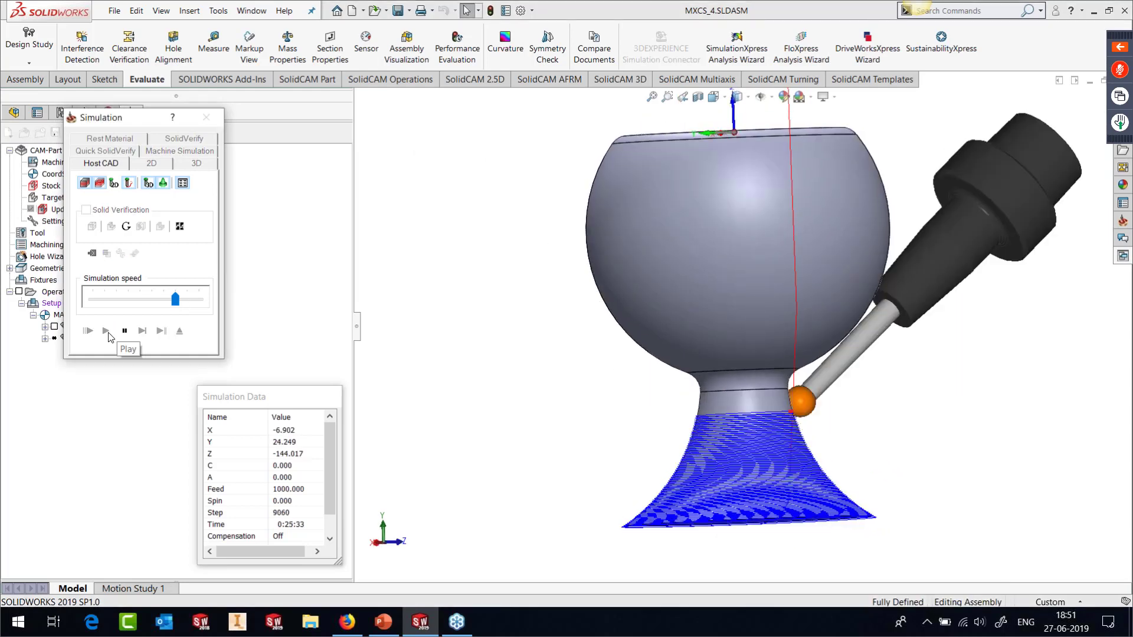
{"action": "left_click", "coordinate": [125, 331]}
{"action": "middle_click_drag", "start_coordinate": [661, 303], "coordinate": [747, 312]}
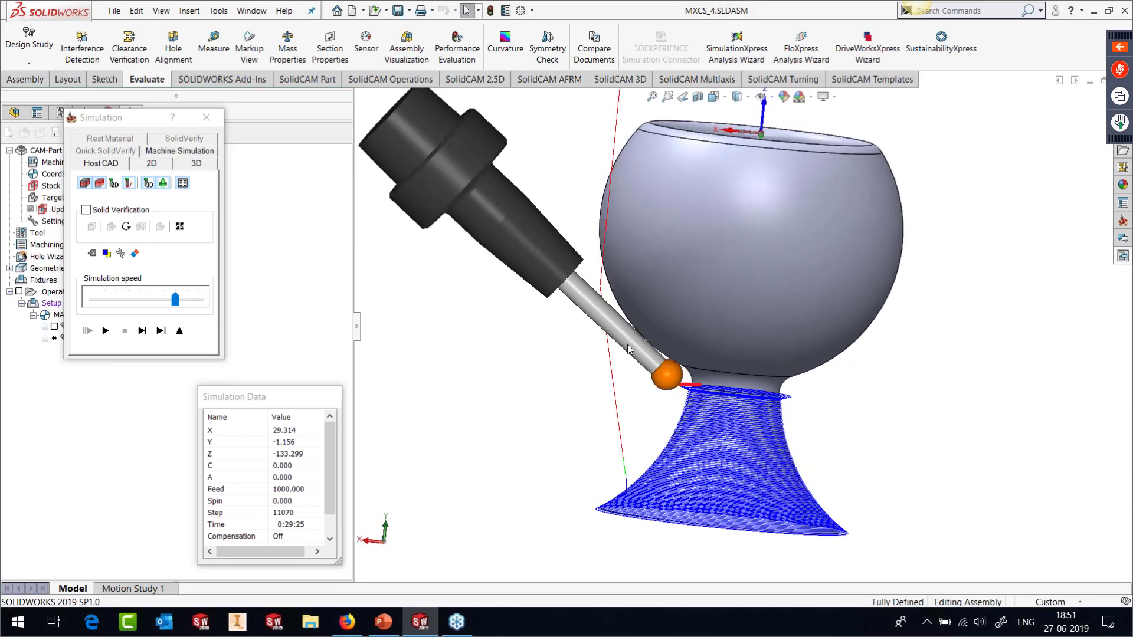
{"action": "scroll", "coordinate": [635, 346], "scroll_direction": "up", "scroll_amount": 10}
{"action": "scroll", "coordinate": [753, 313], "scroll_direction": "up", "scroll_amount": 5}
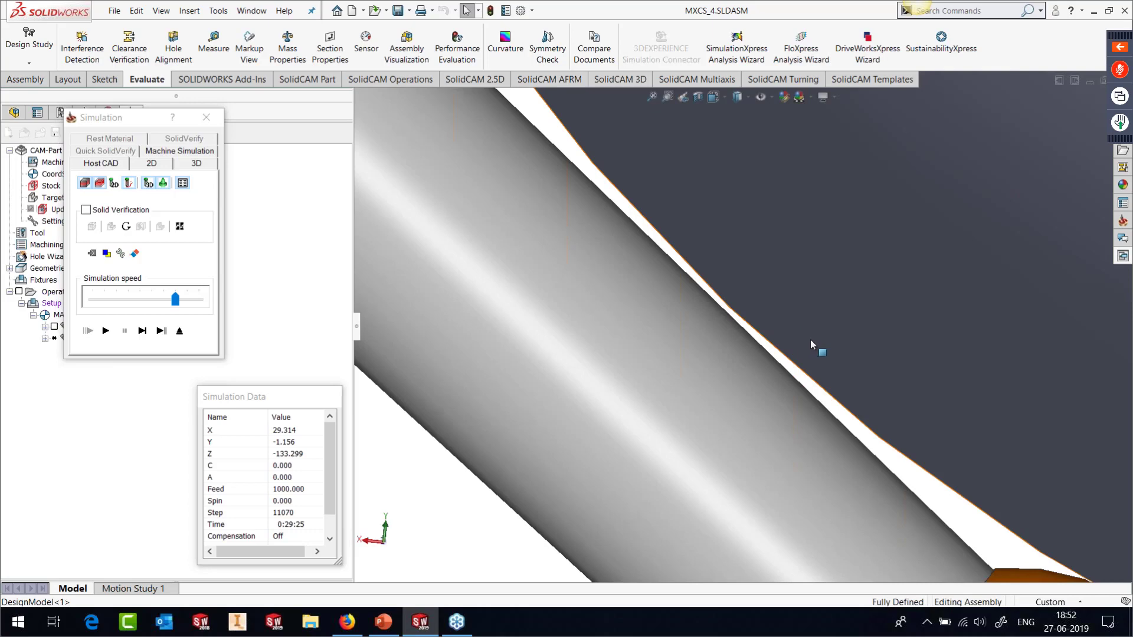
{"action": "scroll", "coordinate": [810, 339], "scroll_direction": "up", "scroll_amount": 3}
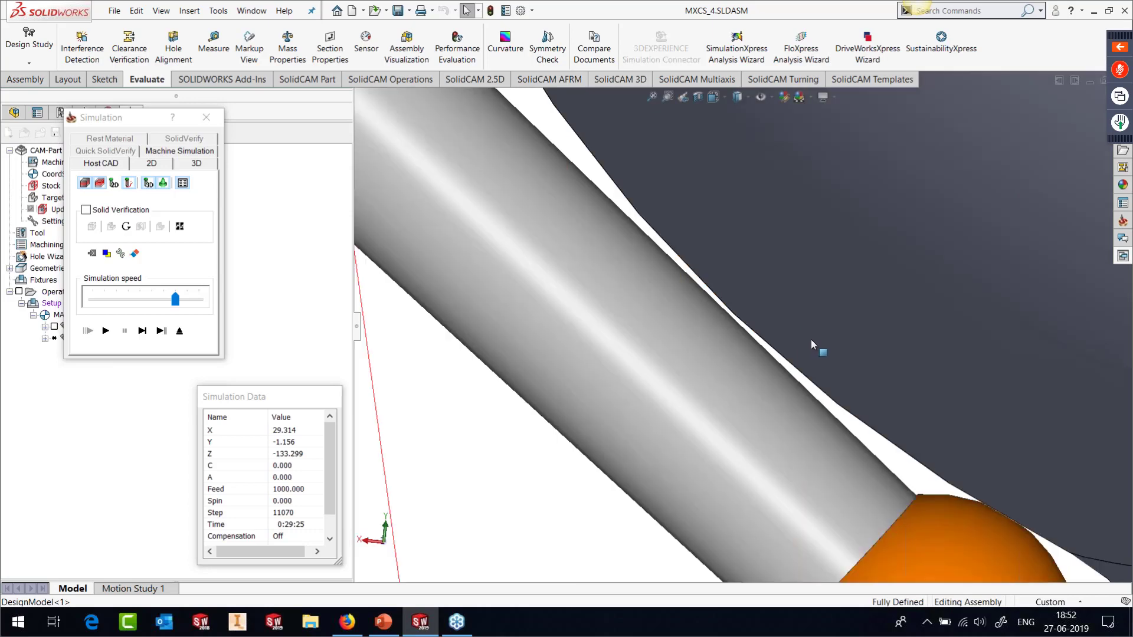
{"action": "scroll", "coordinate": [810, 340], "scroll_direction": "up", "scroll_amount": 4}
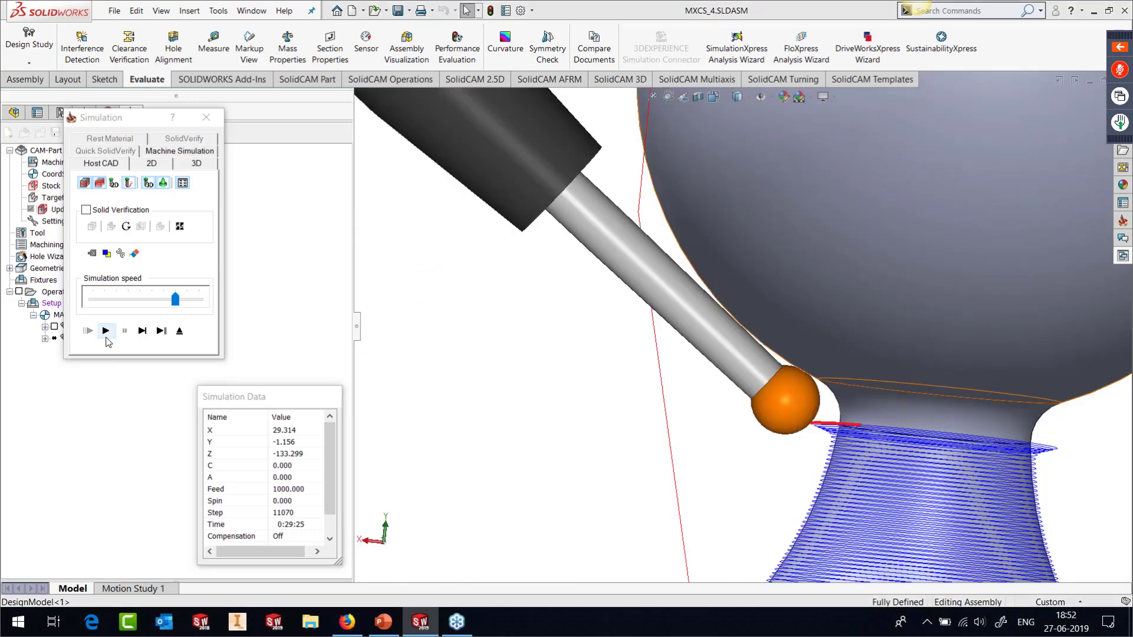
Step: Resume the simulation onto the goblet's lower bowl, pause it, and inspect the clearance between the tool shank and the bowl
{"action": "left_click", "coordinate": [106, 334]}
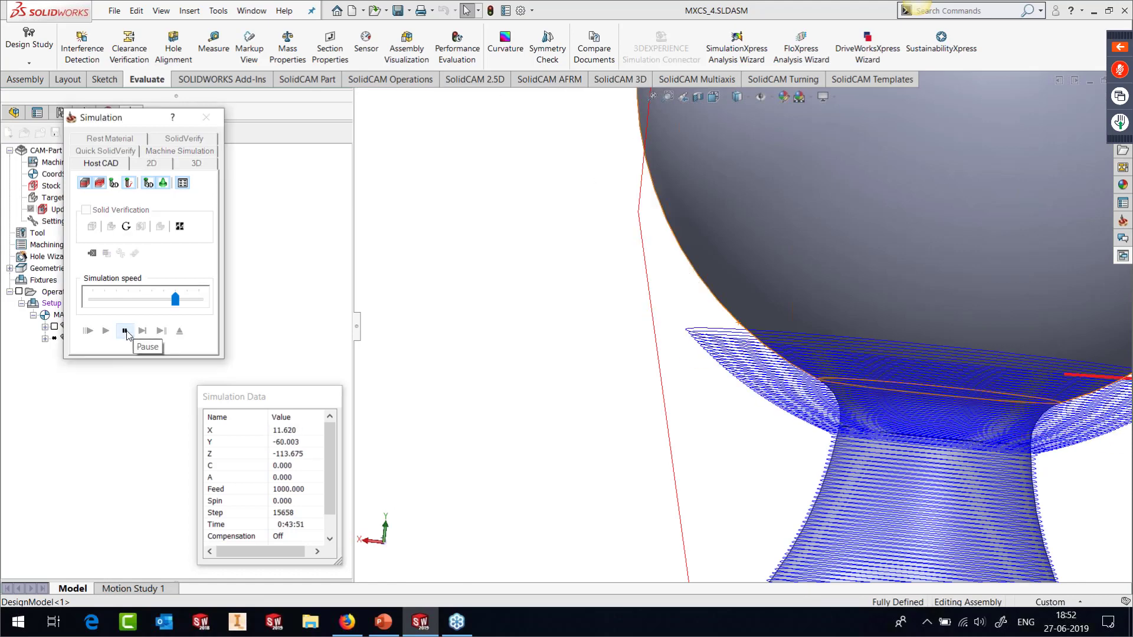
{"action": "left_click", "coordinate": [125, 331]}
{"action": "middle_click_drag", "start_coordinate": [708, 295], "coordinate": [750, 229]}
{"action": "scroll", "coordinate": [936, 242], "scroll_direction": "down", "scroll_amount": 5}
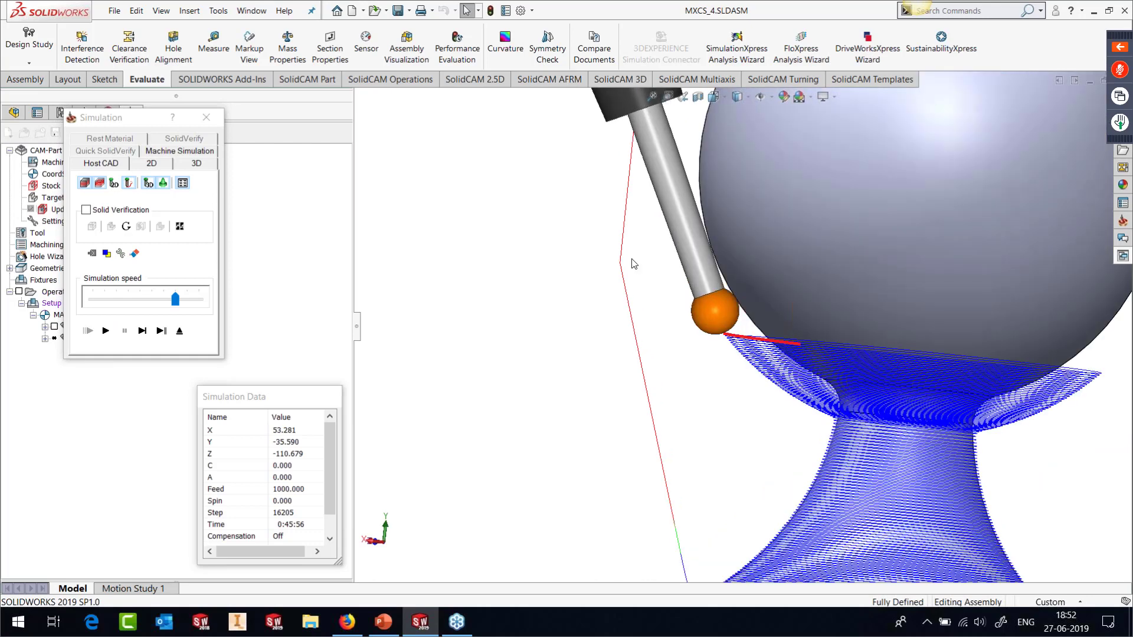
{"action": "middle_click_drag", "start_coordinate": [937, 241], "coordinate": [932, 242]}
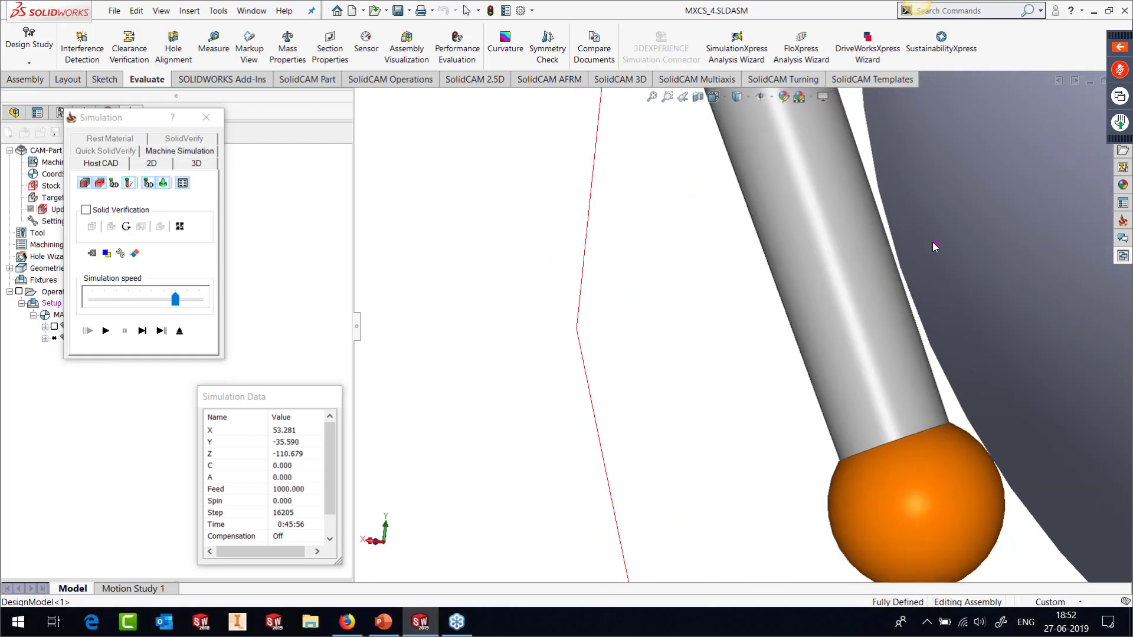
{"action": "scroll", "coordinate": [930, 323], "scroll_direction": "up", "scroll_amount": 10}
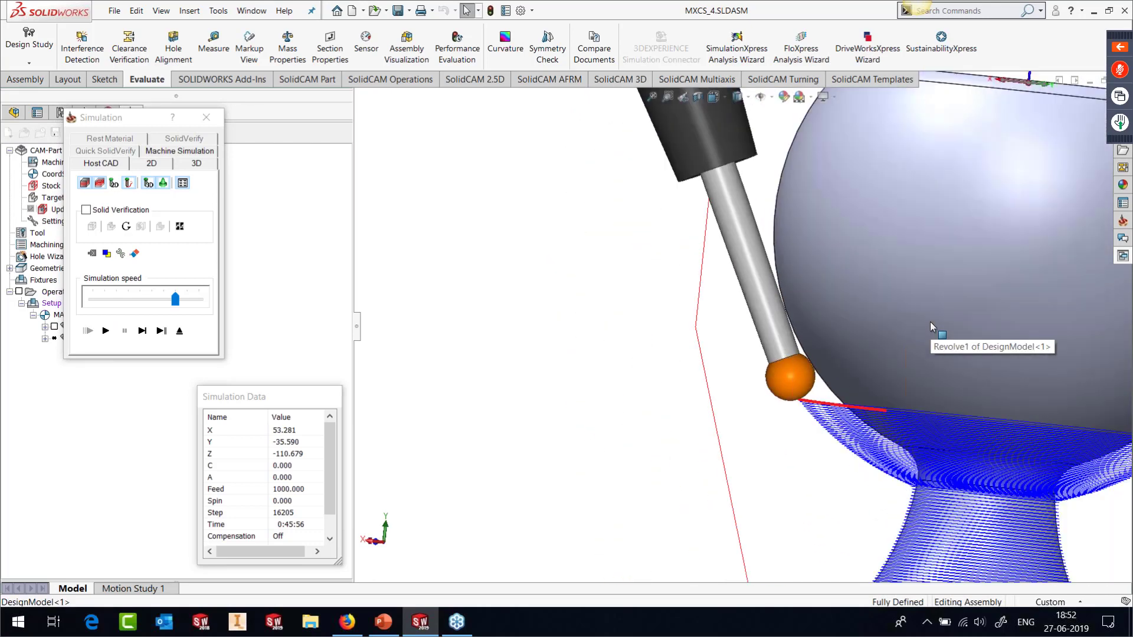
{"action": "scroll", "coordinate": [930, 323], "scroll_direction": "up", "scroll_amount": 3}
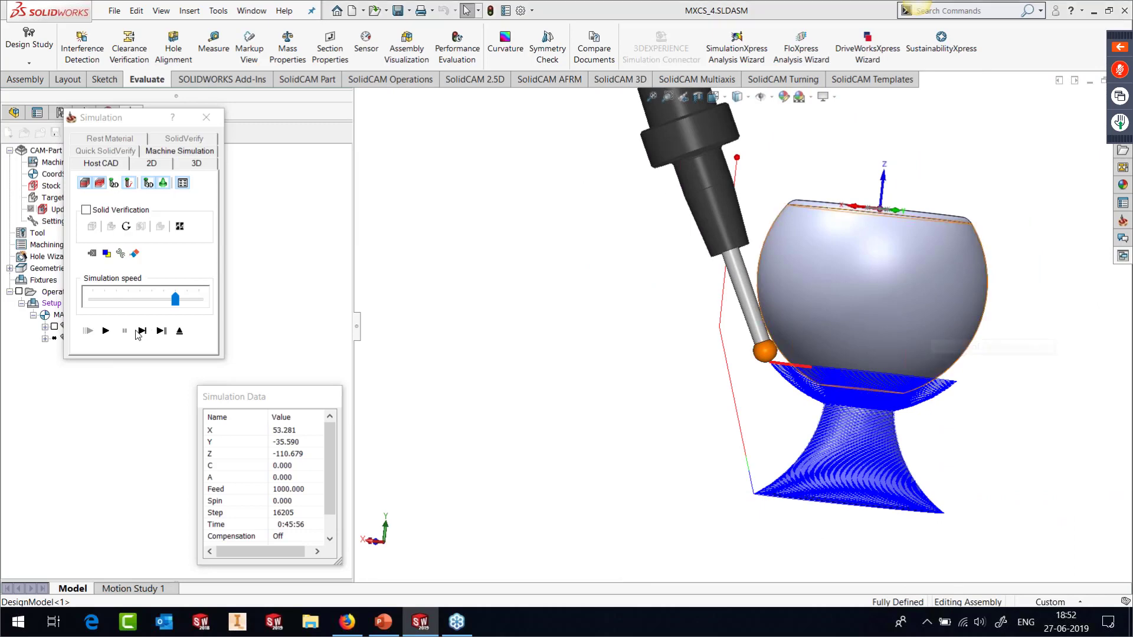
Step: Run the goblet simulation to its end, examine the toolpath inside and outside the bowl, and exit the simulation
{"action": "left_click", "coordinate": [107, 331]}
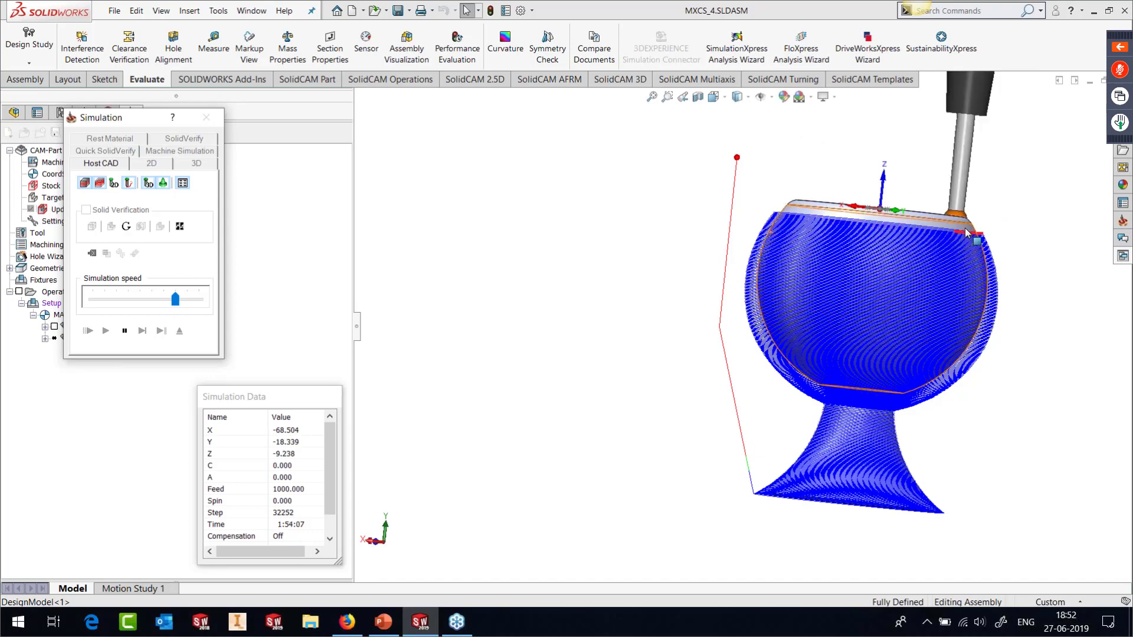
{"action": "left_click", "coordinate": [954, 247]}
{"action": "middle_click_drag", "start_coordinate": [954, 246], "coordinate": [930, 313]}
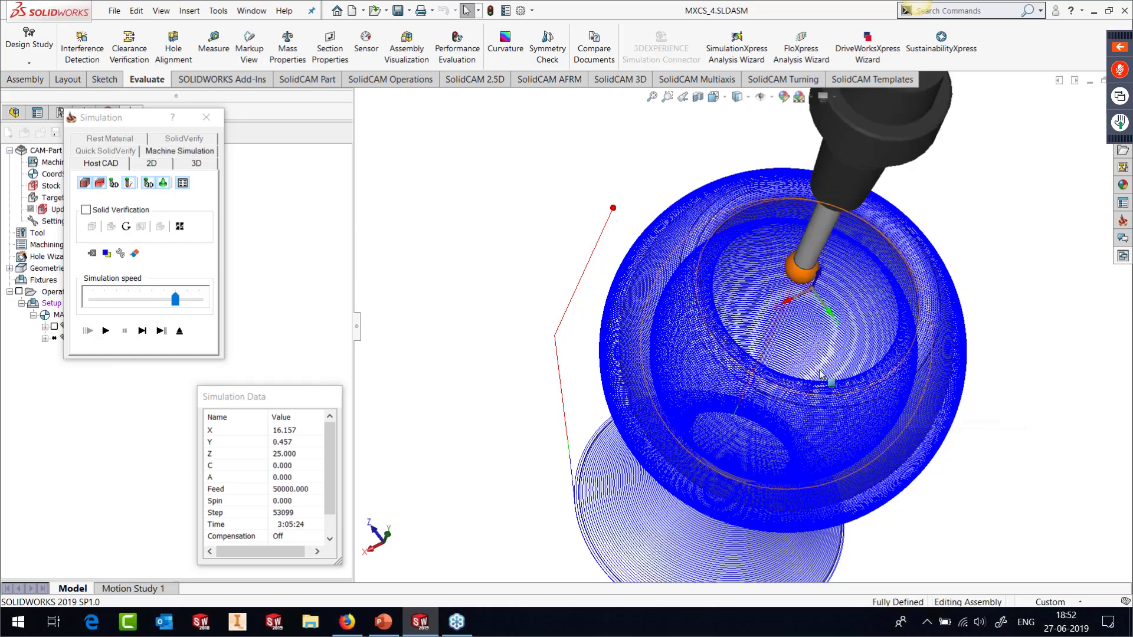
{"action": "middle_click_drag", "start_coordinate": [820, 375], "coordinate": [830, 262]}
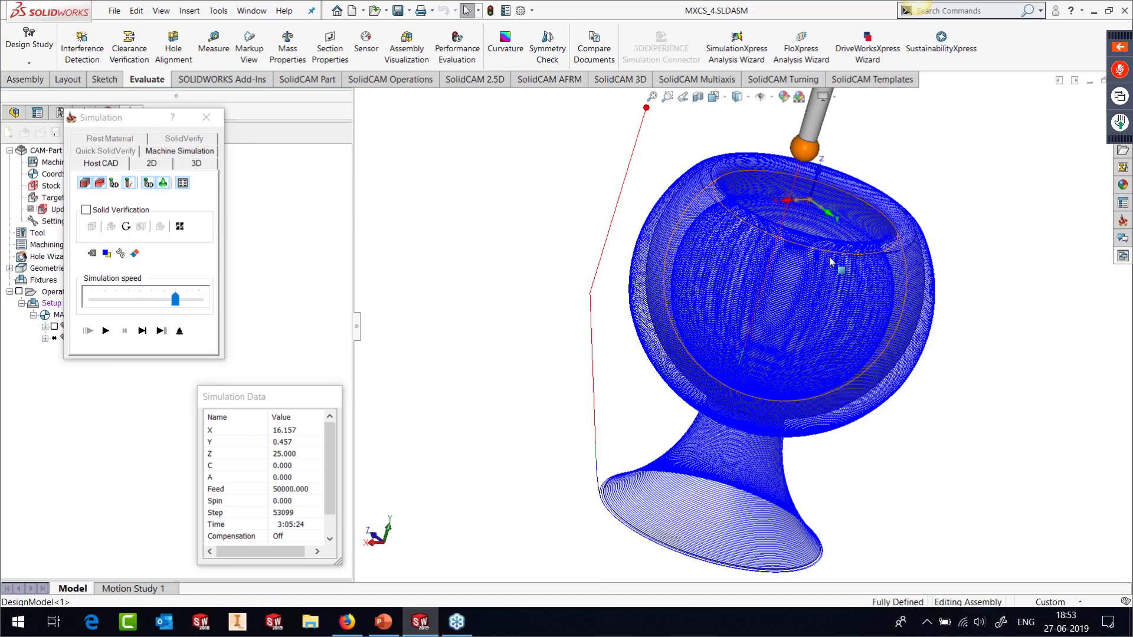
{"action": "left_click", "coordinate": [180, 331]}
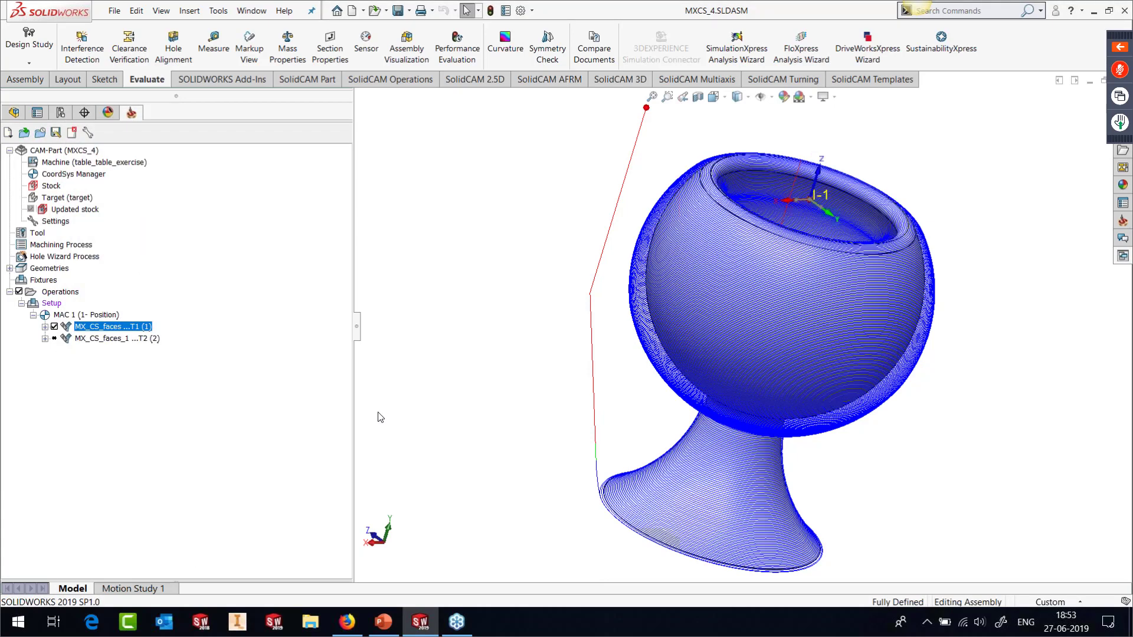
Step: Switch to the 5X WEBINAR 2019 SOLIDCAM presentation in PowerPoint and start the slide show from the Circle End Mills Support slide
{"action": "mouse_move", "coordinate": [381, 630]}
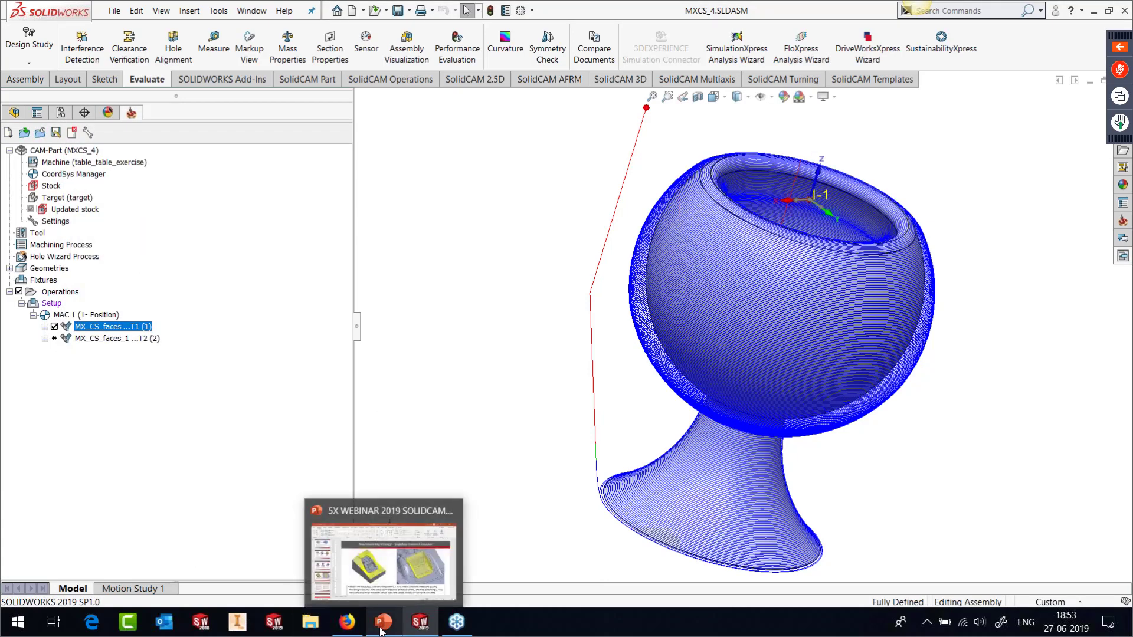
{"action": "left_click", "coordinate": [382, 630]}
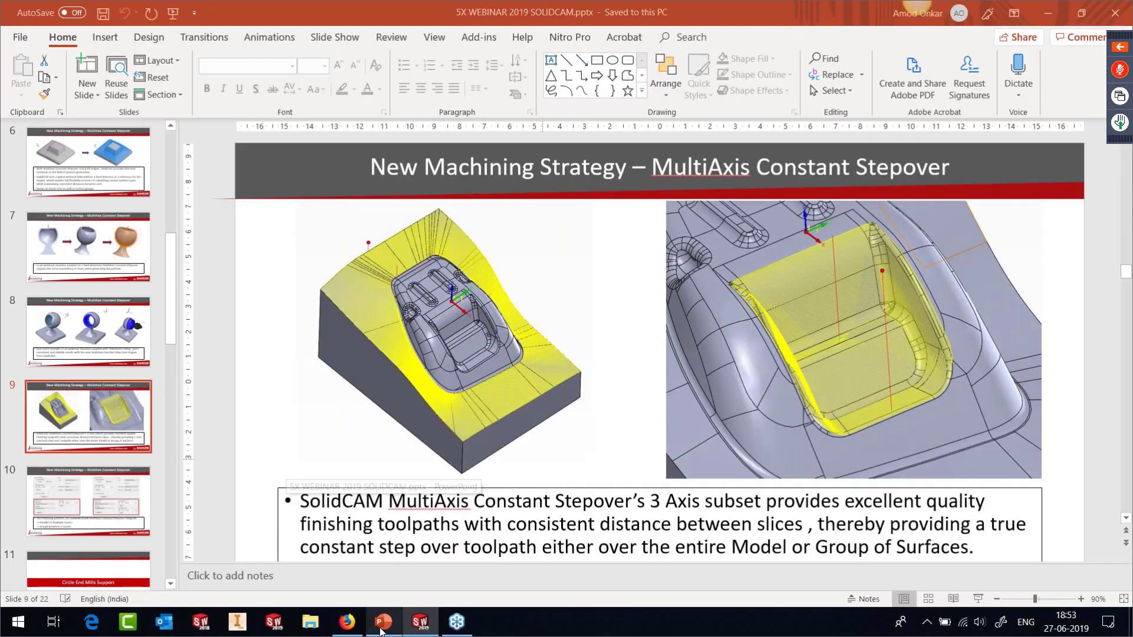
{"action": "left_click", "coordinate": [120, 565]}
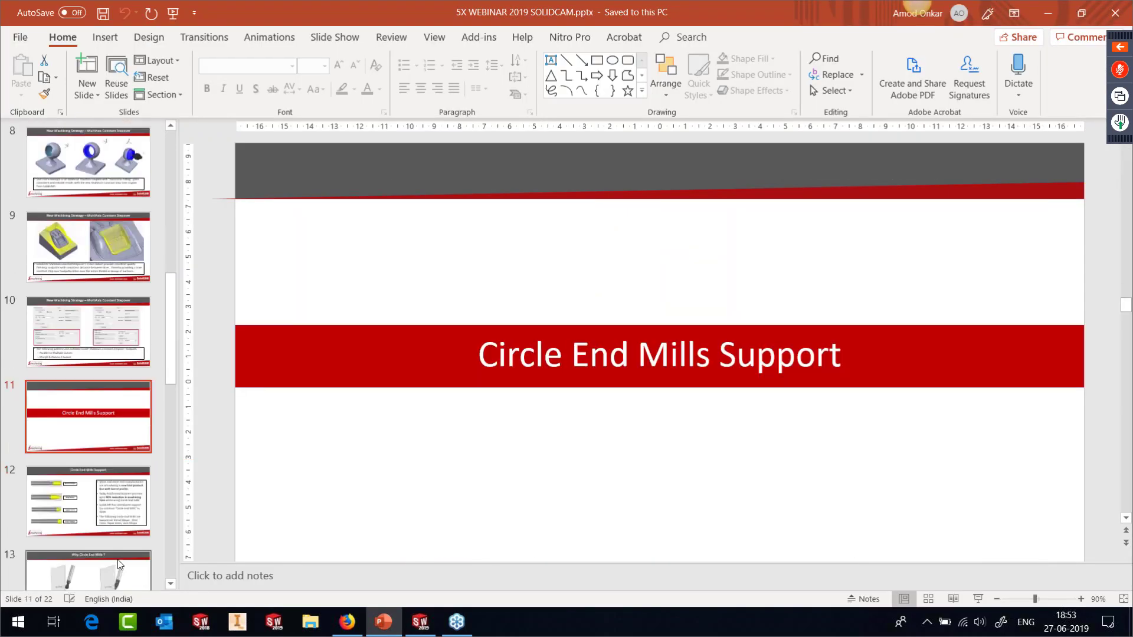
{"action": "left_click", "coordinate": [978, 599]}
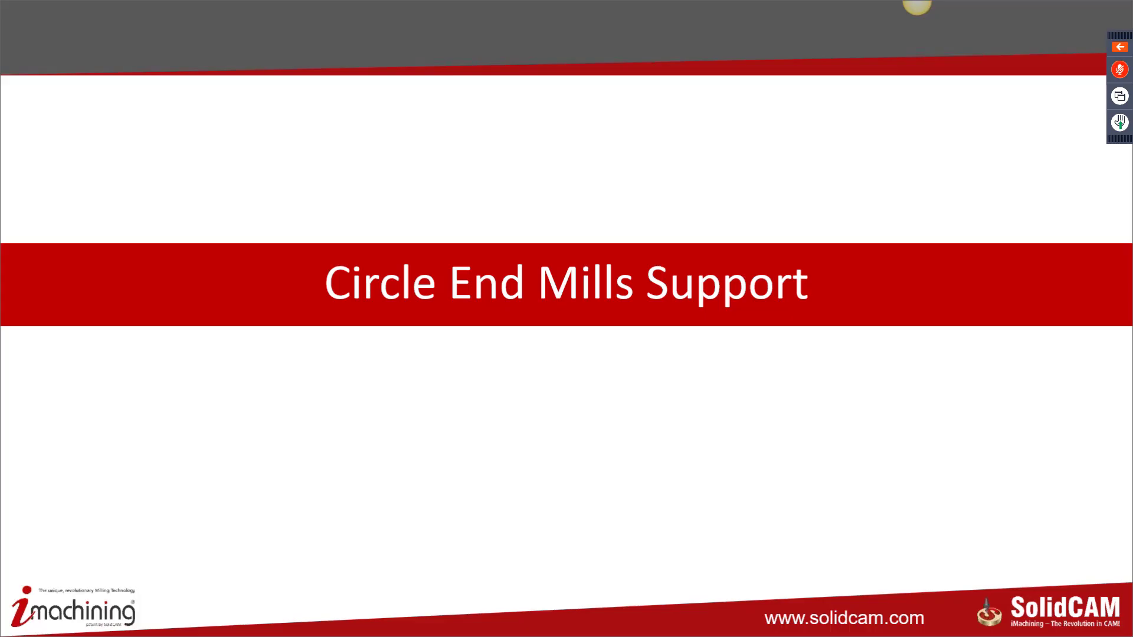
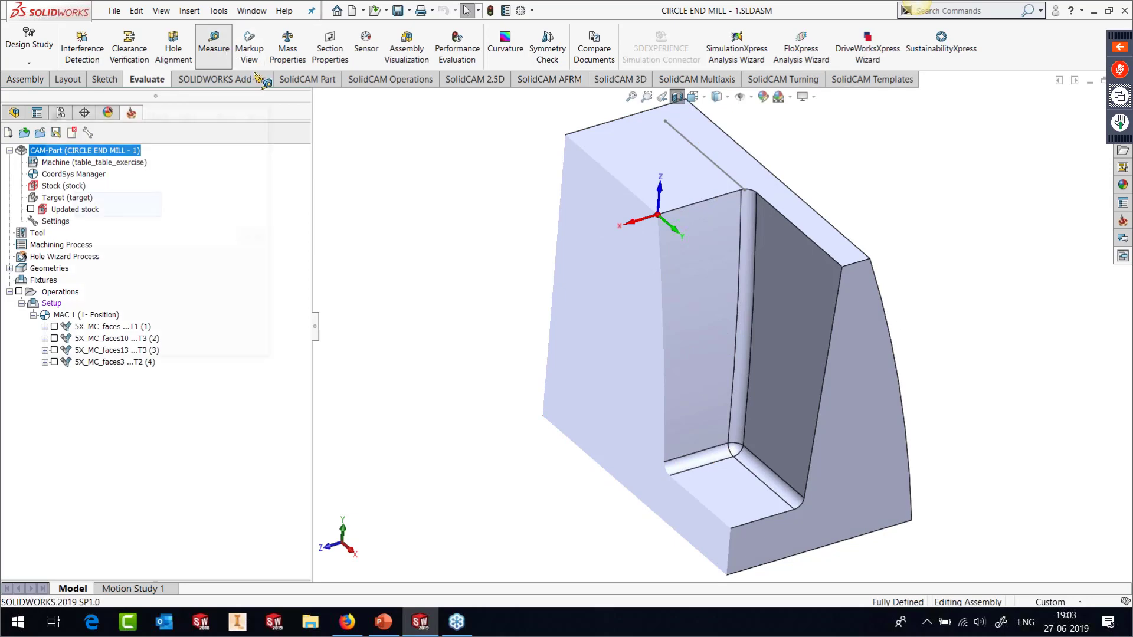
Step: Measure the distance from the part's top face to the vertex at the pocket's bottom corner
{"action": "left_click", "coordinate": [681, 175]}
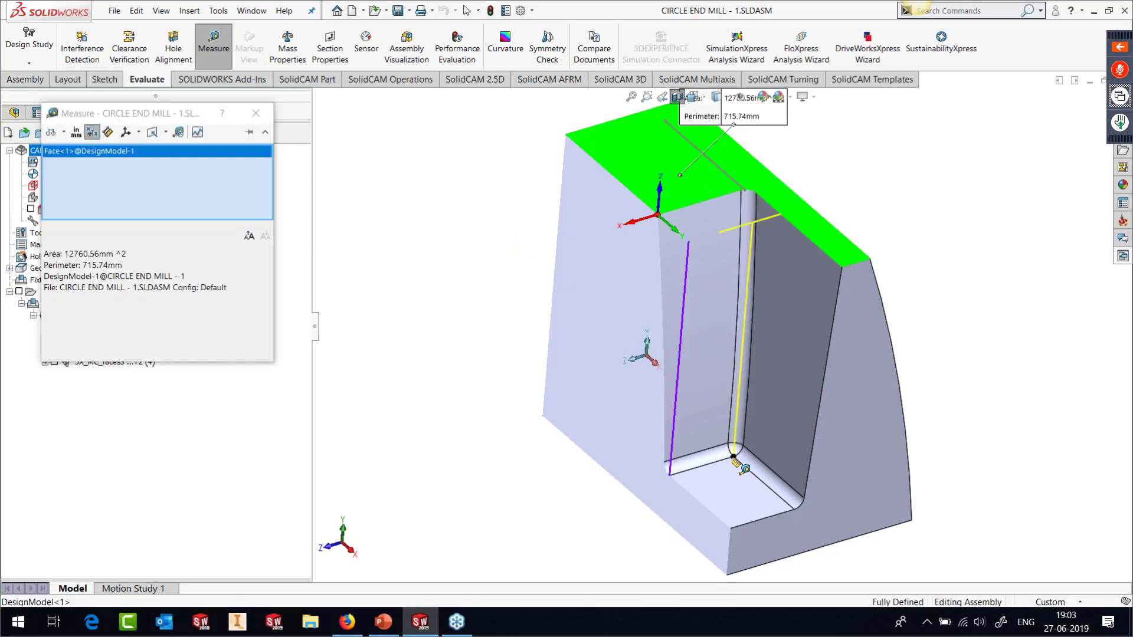
{"action": "left_click", "coordinate": [734, 456]}
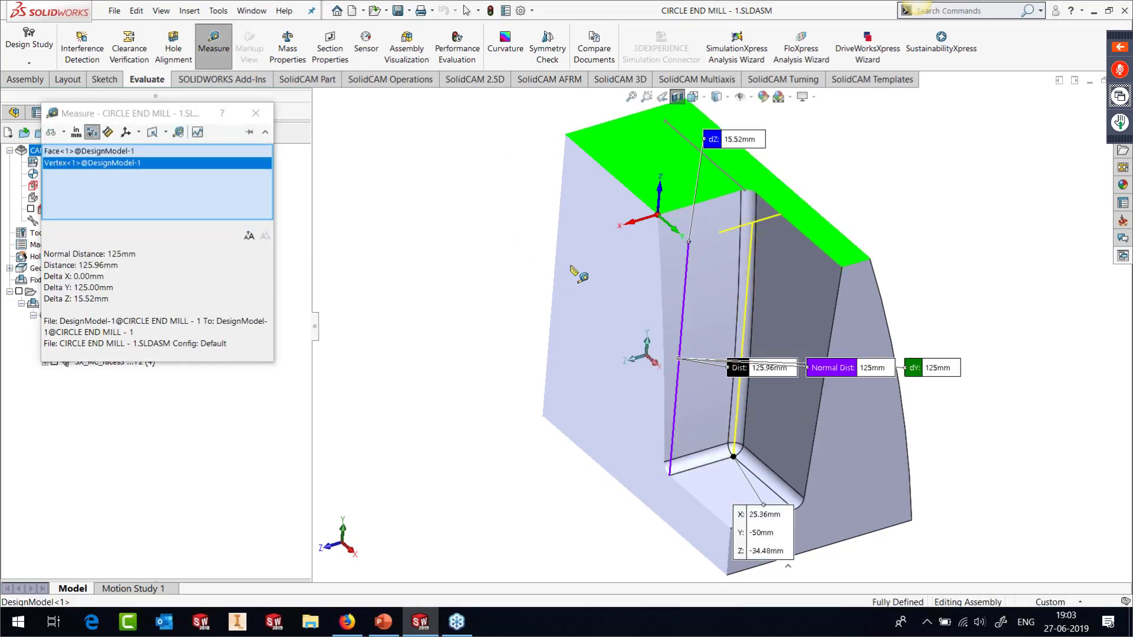
{"action": "left_click", "coordinate": [256, 115]}
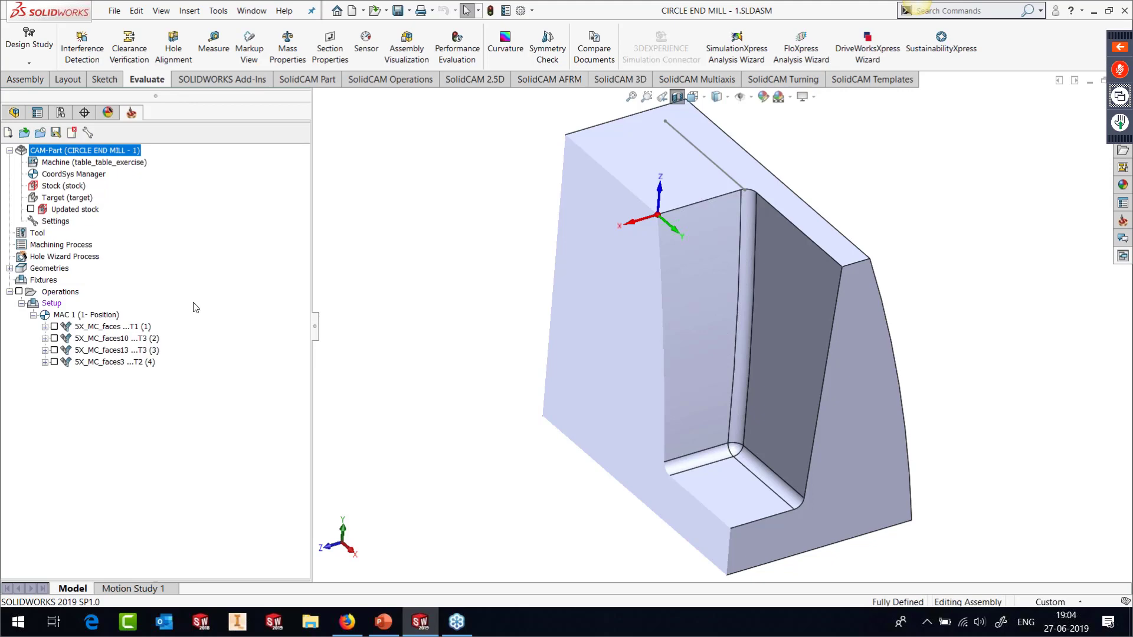
Step: Open the 5X_MC_faces operation and examine its assigned tool's parameters and picture
{"action": "left_click", "coordinate": [112, 328]}
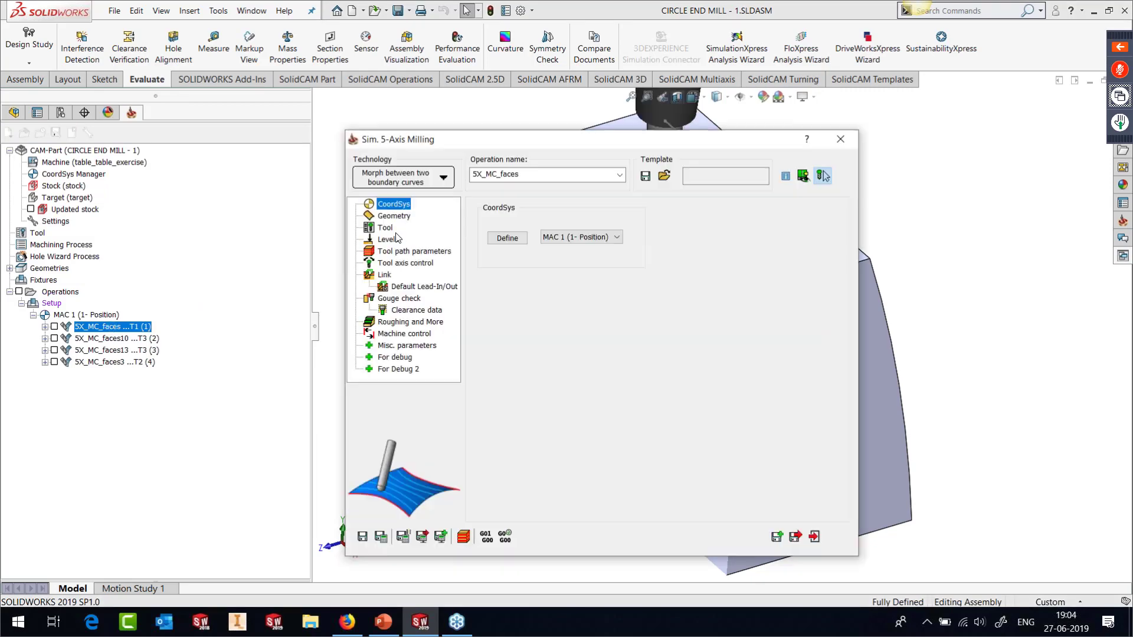
{"action": "left_click", "coordinate": [554, 422]}
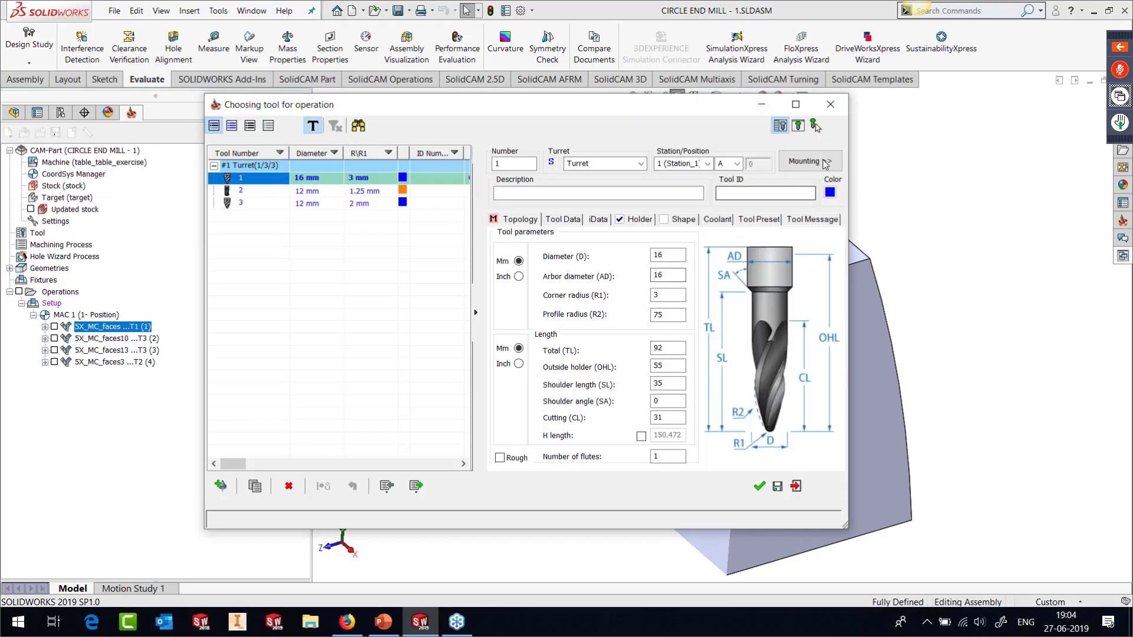
{"action": "left_click", "coordinate": [799, 126]}
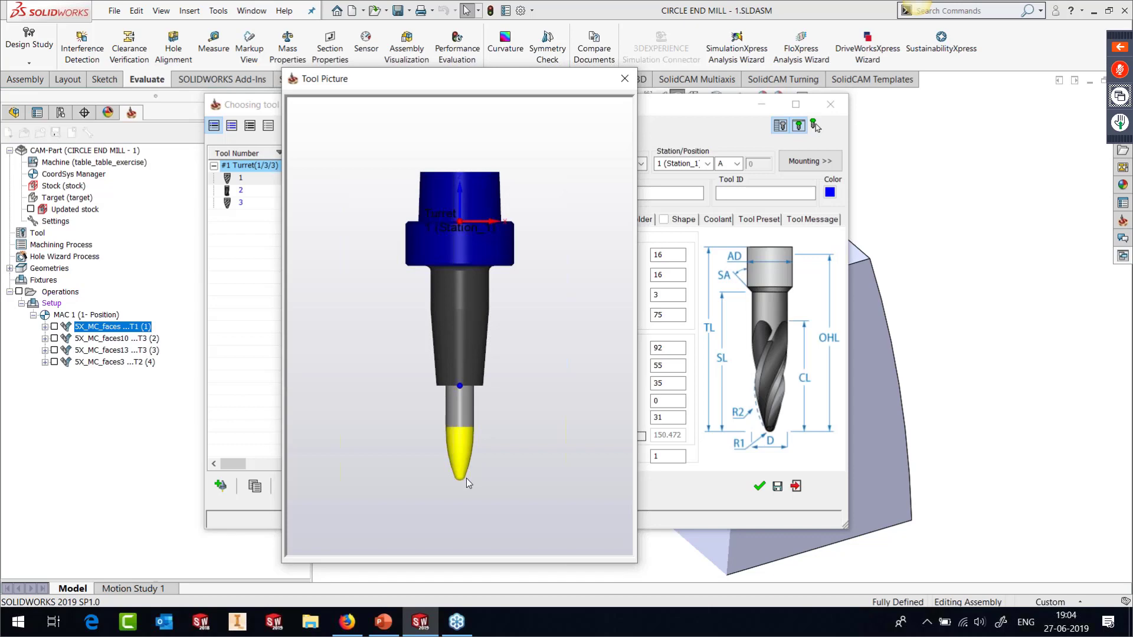
{"action": "left_click", "coordinate": [619, 87]}
{"action": "left_click", "coordinate": [821, 108]}
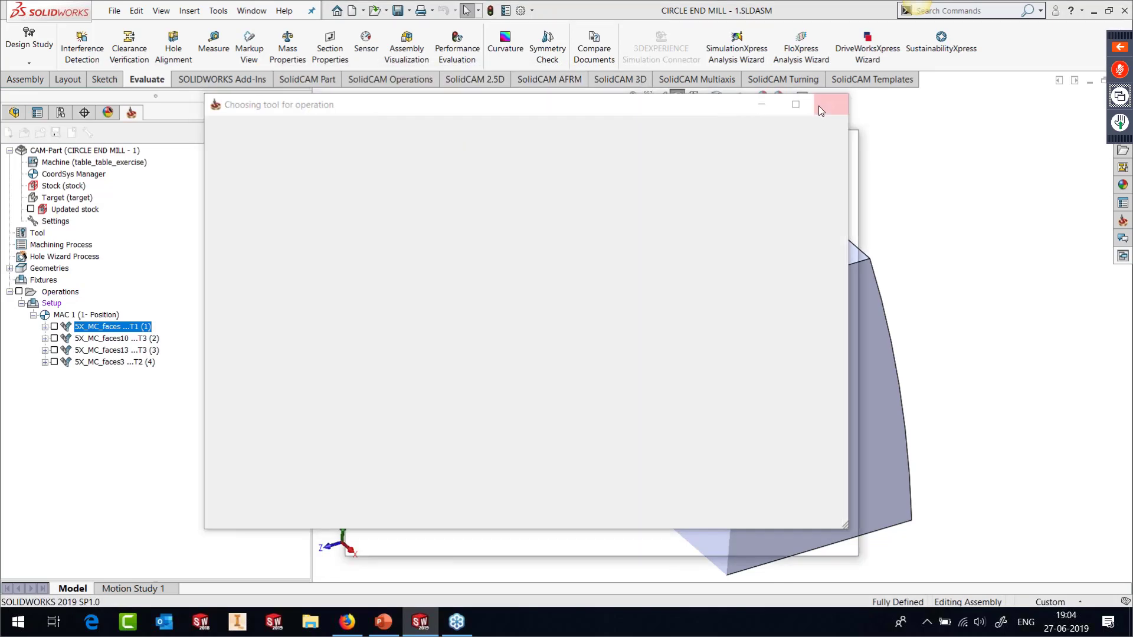
Step: Turn off the section view and display the drive surface in the 5X_MC_faces operation's geometry settings
{"action": "left_click", "coordinate": [403, 219]}
{"action": "left_click_drag", "start_coordinate": [509, 144], "coordinate": [216, 157]}
{"action": "left_click", "coordinate": [678, 107]}
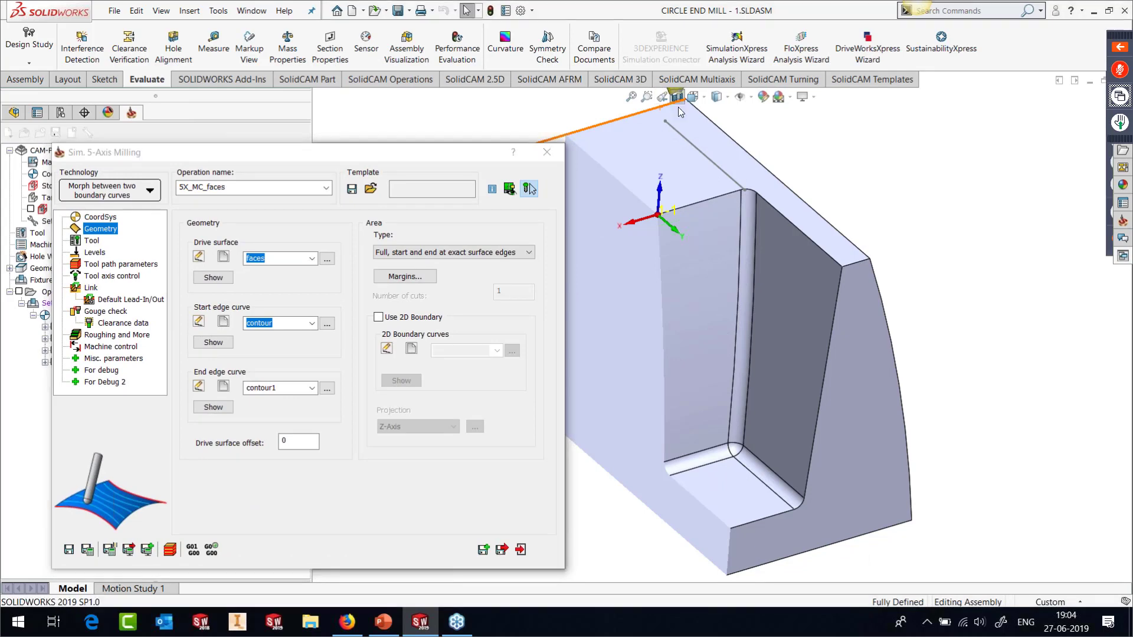
{"action": "middle_click_drag", "start_coordinate": [677, 107], "coordinate": [767, 331]}
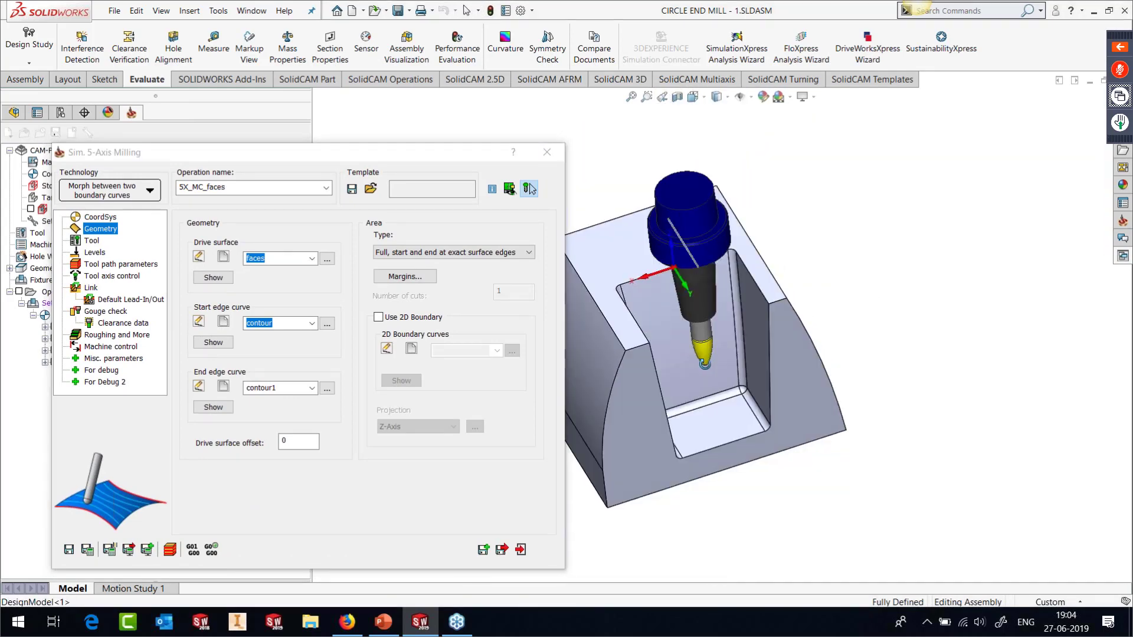
{"action": "left_click", "coordinate": [213, 277]}
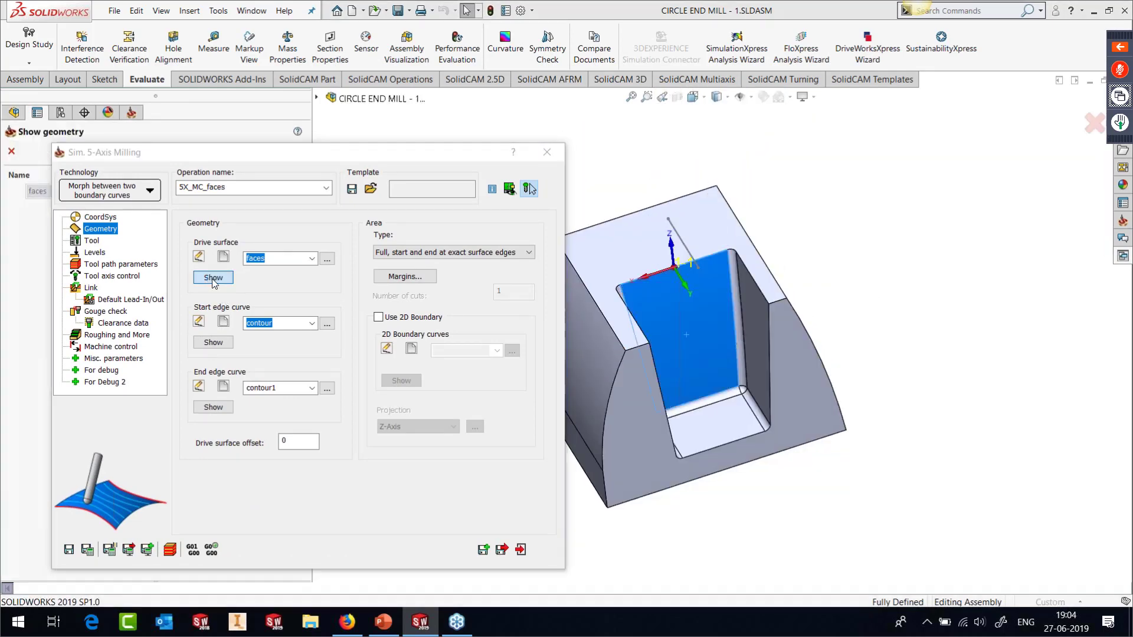
{"action": "left_click", "coordinate": [11, 151]}
Step: Display the start edge curve and the end edge curve of the 5X_MC_faces operation on the part
{"action": "left_click", "coordinate": [208, 346]}
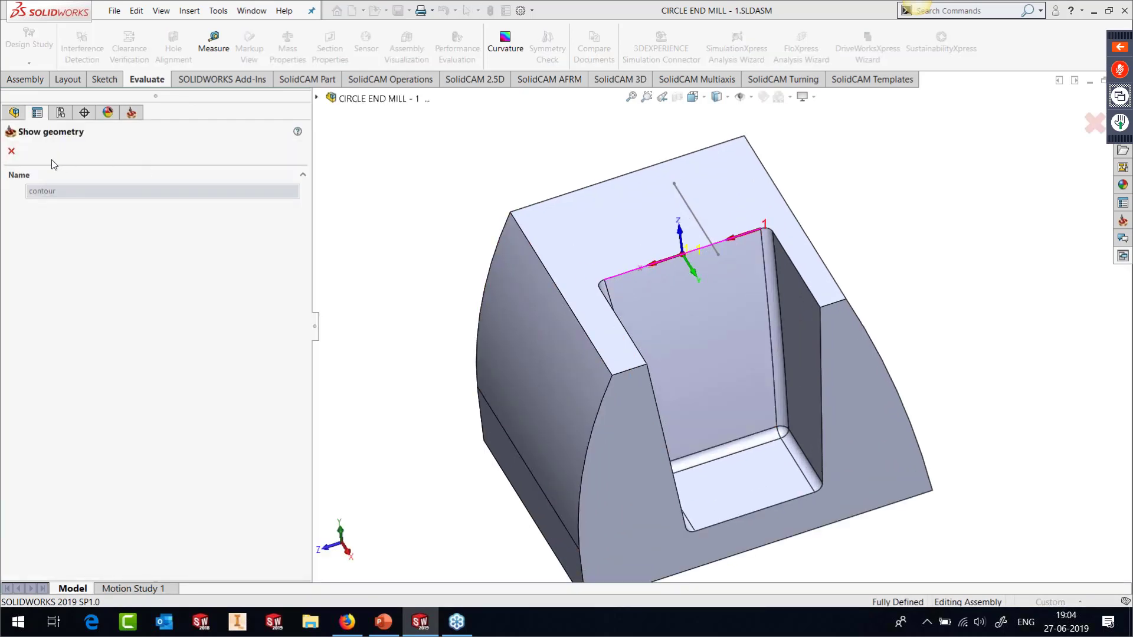
{"action": "left_click", "coordinate": [11, 151]}
{"action": "left_click", "coordinate": [224, 409]}
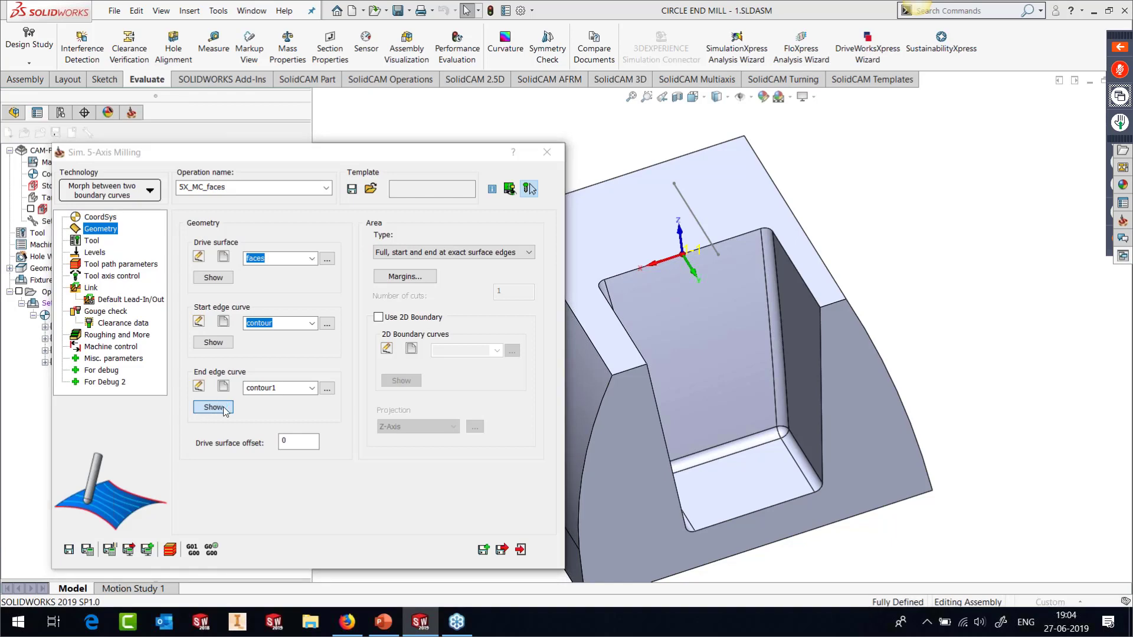
{"action": "left_click", "coordinate": [11, 153]}
Step: Review the operation's tool axis control settings, including the contact point definition options and the flute-length height range
{"action": "left_click_drag", "start_coordinate": [371, 151], "coordinate": [425, 127]}
{"action": "left_click", "coordinate": [188, 249]}
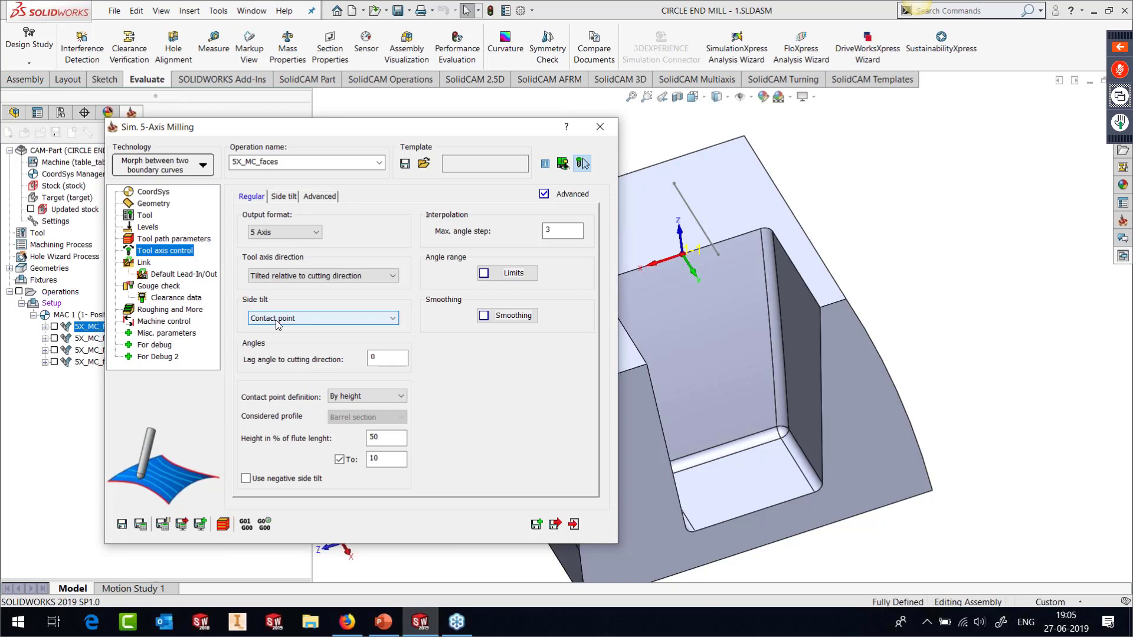
{"action": "left_click", "coordinate": [345, 397]}
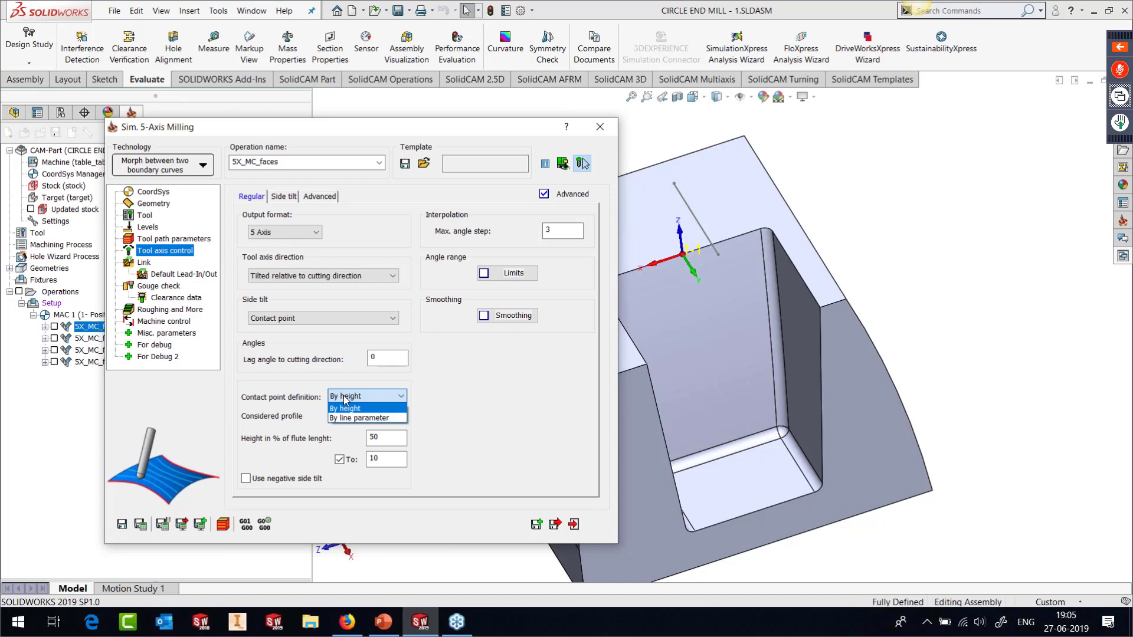
{"action": "left_click", "coordinate": [353, 378]}
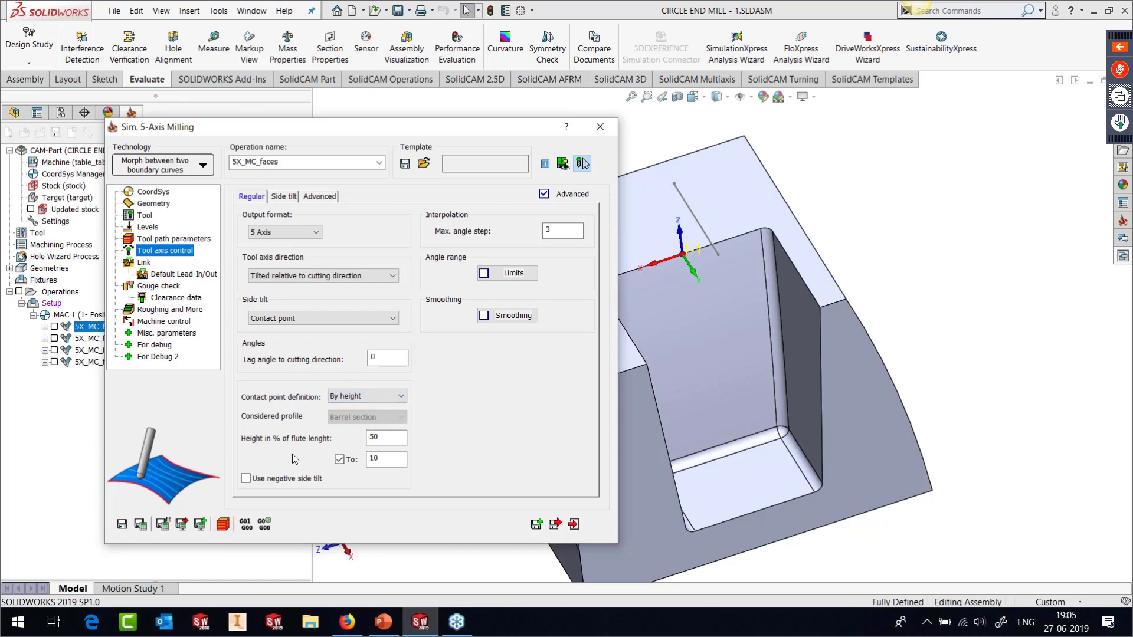
{"action": "double_click", "coordinate": [374, 438]}
{"action": "double_click", "coordinate": [374, 458]}
Step: Start the 5X_MC_faces simulation, step the tool into its first cut in the sectioned Front view, and inspect its contact with the pocket wall
{"action": "left_click", "coordinate": [226, 524]}
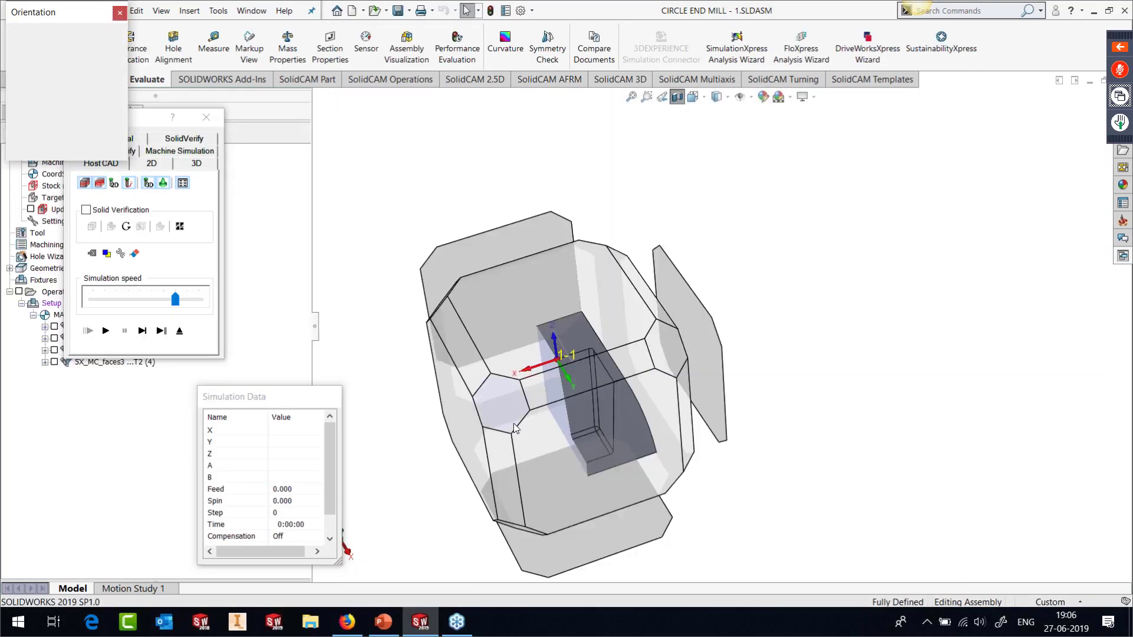
{"action": "left_click", "coordinate": [145, 333]}
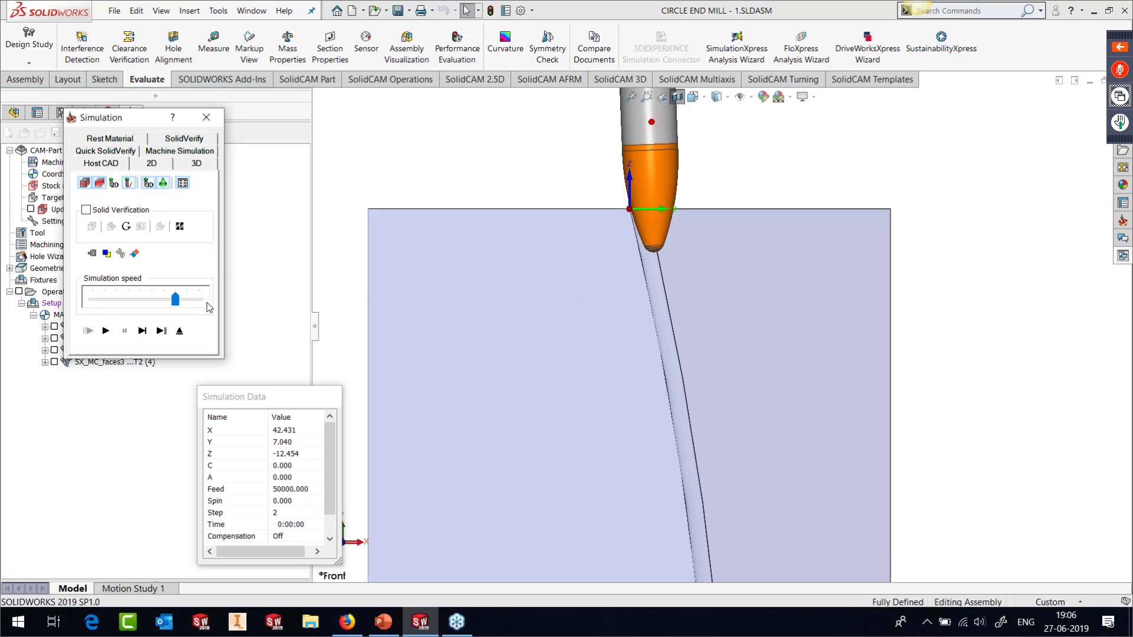
{"action": "scroll", "coordinate": [611, 208], "scroll_direction": "up", "scroll_amount": 1}
{"action": "scroll", "coordinate": [611, 208], "scroll_direction": "up", "scroll_amount": 3}
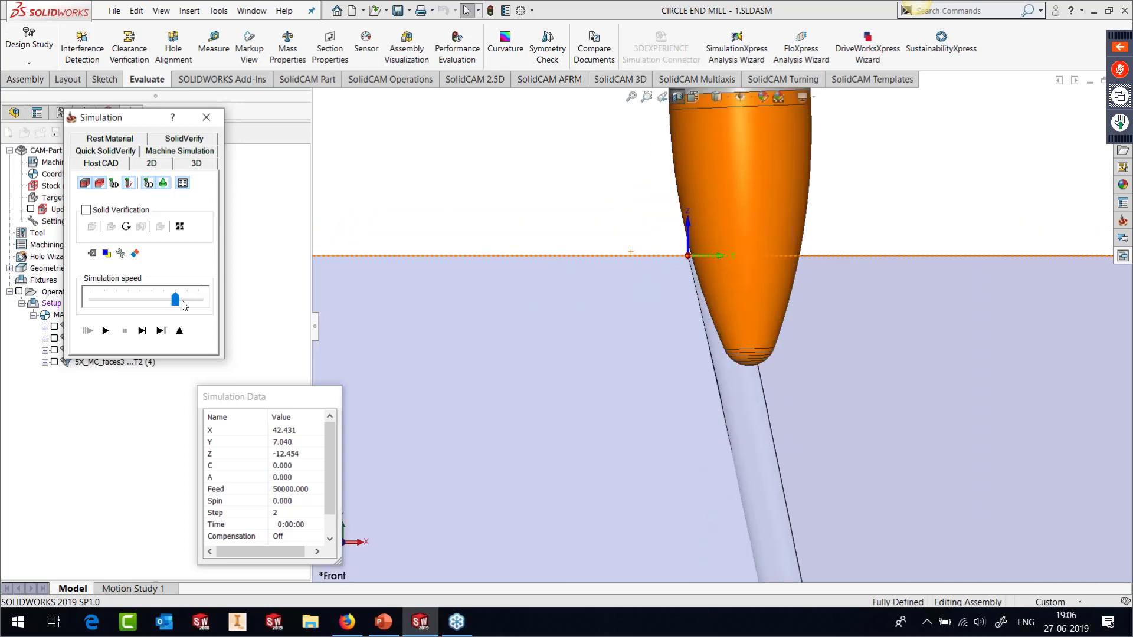
{"action": "left_click", "coordinate": [144, 331]}
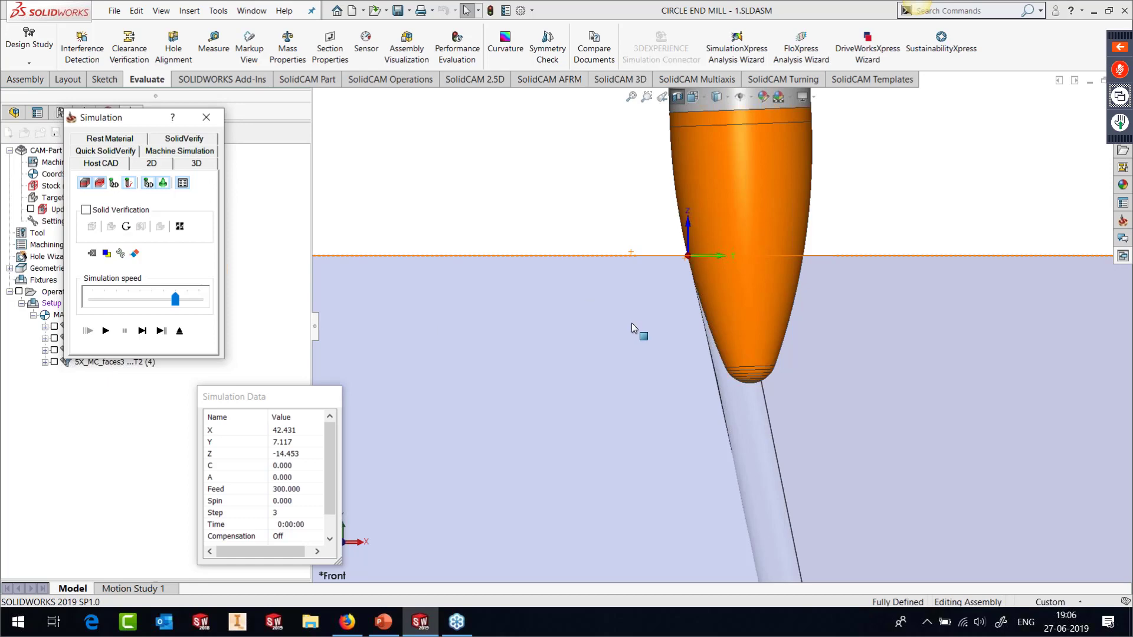
{"action": "scroll", "coordinate": [632, 323], "scroll_direction": "down", "scroll_amount": 3}
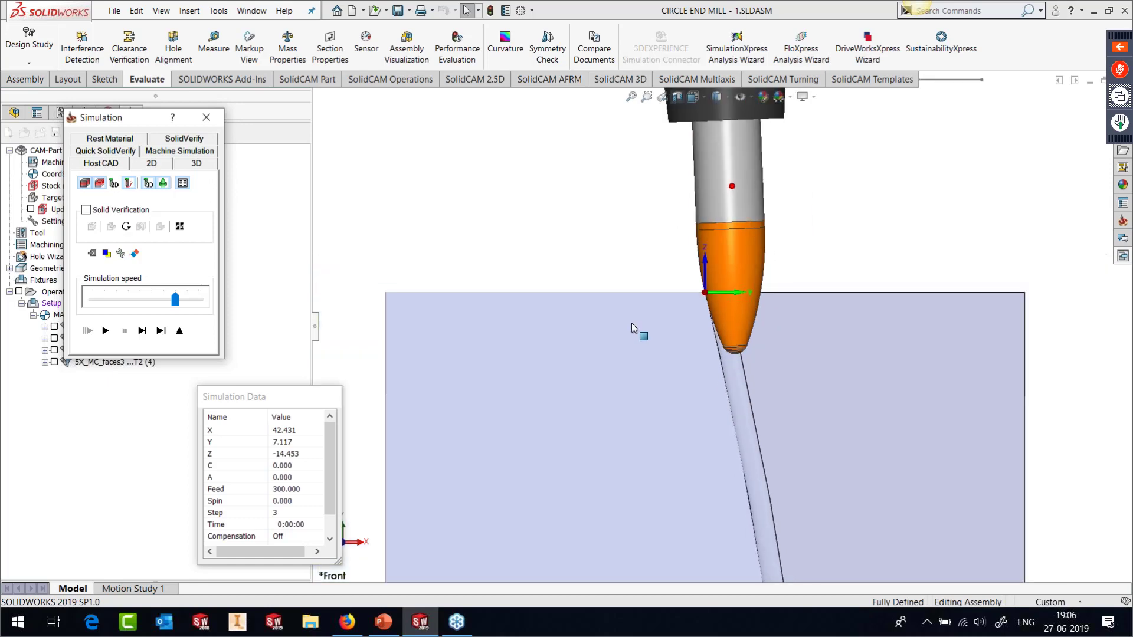
{"action": "scroll", "coordinate": [631, 326], "scroll_direction": "down", "scroll_amount": 4}
{"action": "scroll", "coordinate": [796, 479], "scroll_direction": "up", "scroll_amount": 1}
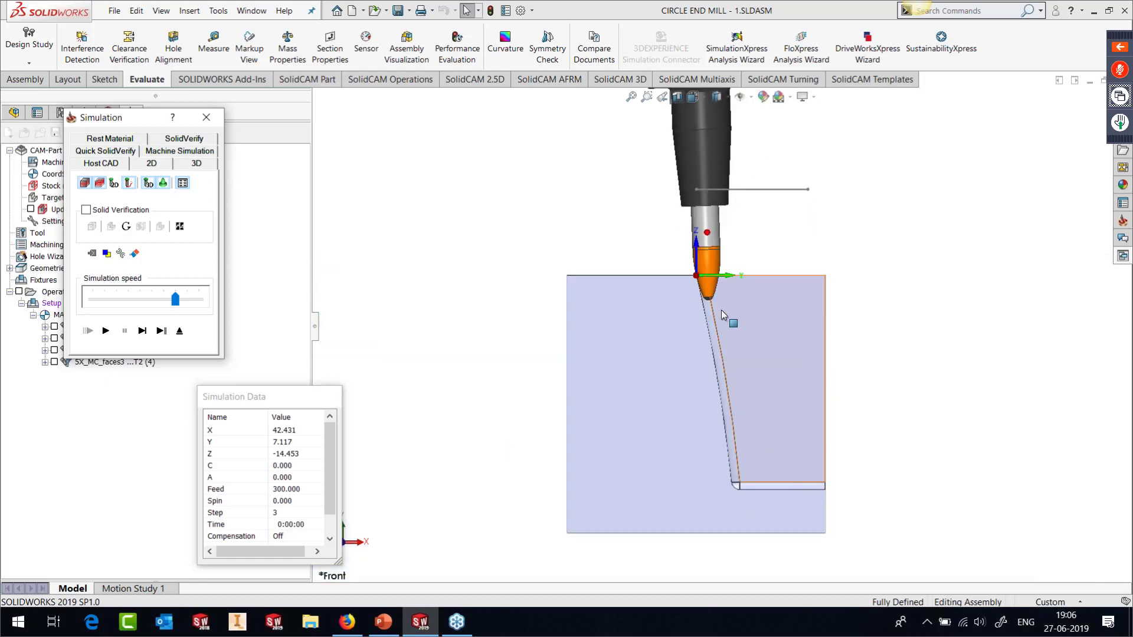
Step: Play the 5X_MC_faces simulation in the sectioned view, pause it near the pocket floor, and inspect the tool tip's contact with the wall
{"action": "left_click", "coordinate": [147, 306]}
{"action": "left_click", "coordinate": [147, 307]}
{"action": "left_click", "coordinate": [107, 333]}
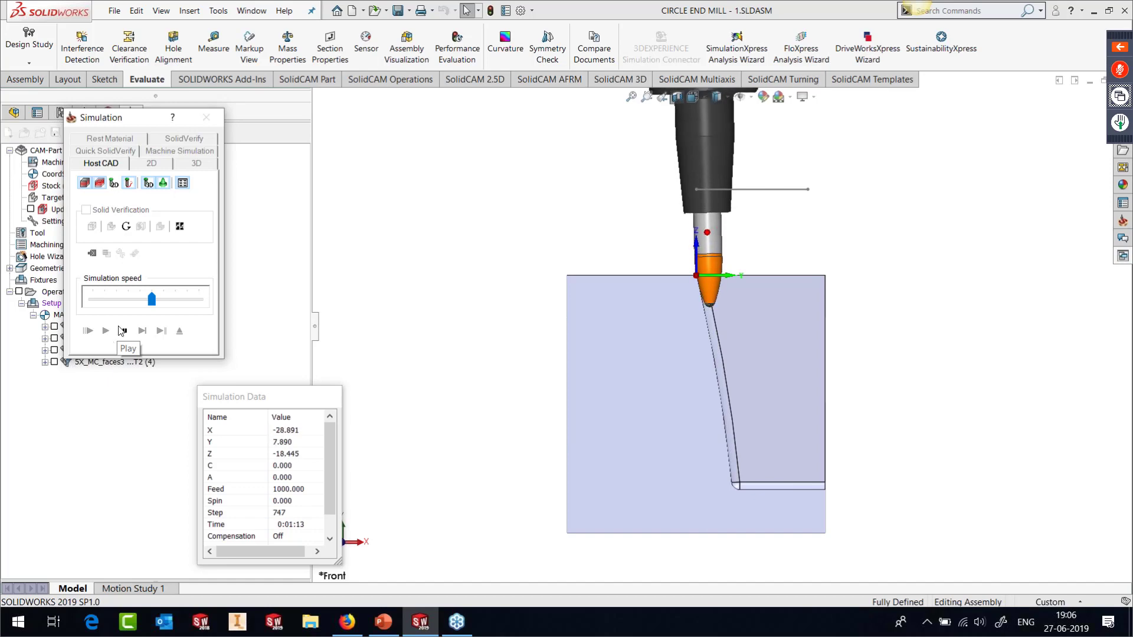
{"action": "left_click", "coordinate": [170, 302]}
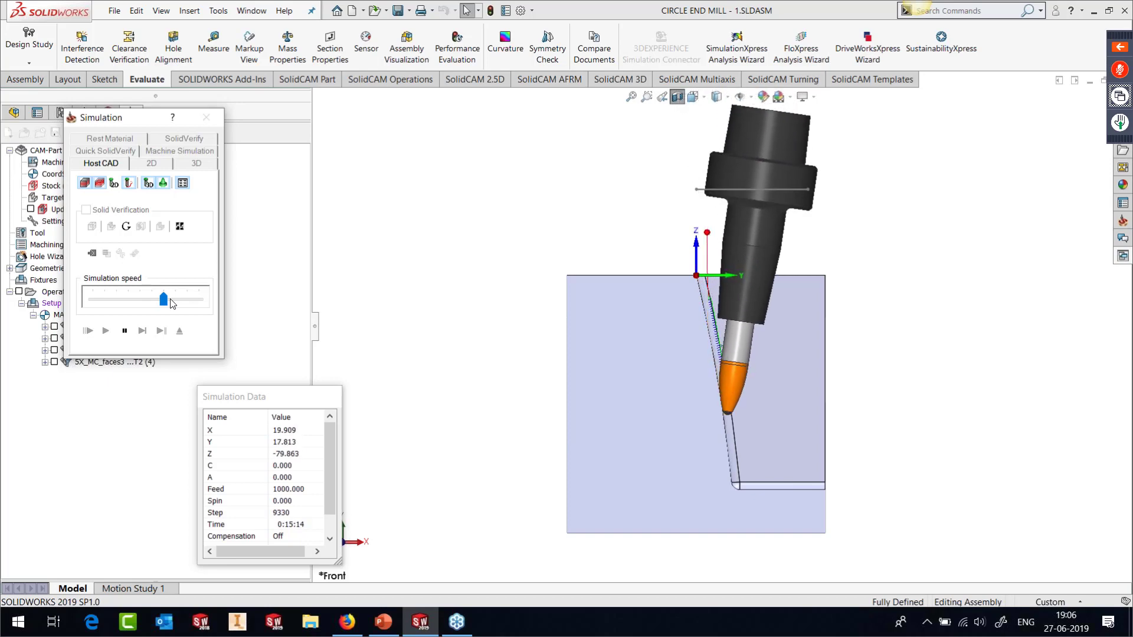
{"action": "left_click", "coordinate": [124, 331]}
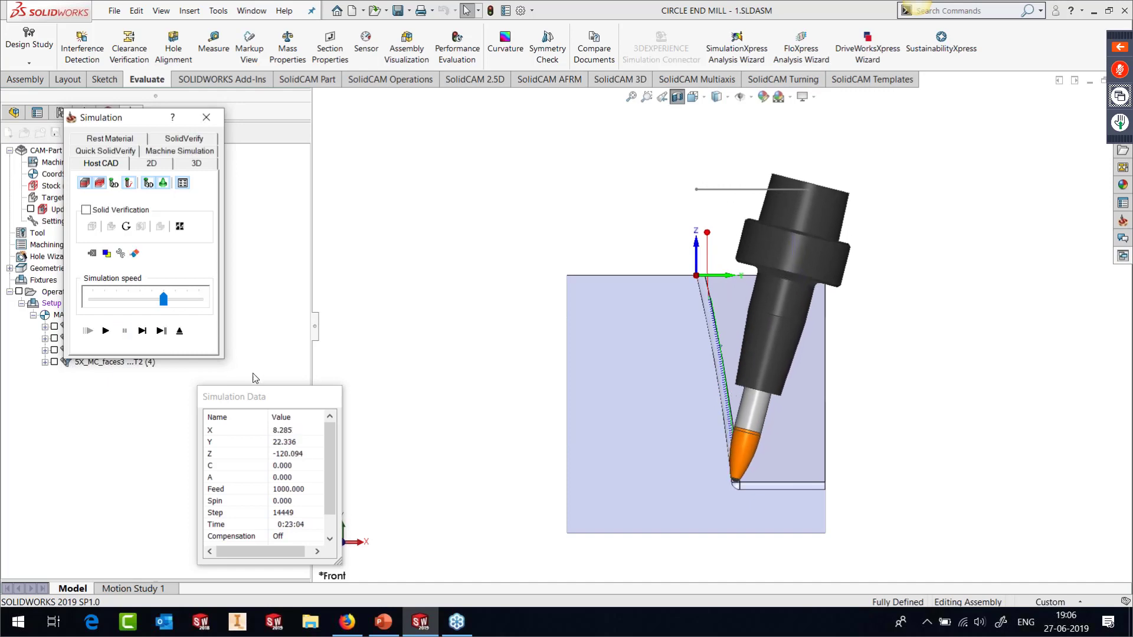
{"action": "scroll", "coordinate": [746, 486], "scroll_direction": "down", "scroll_amount": 6}
{"action": "scroll", "coordinate": [712, 448], "scroll_direction": "down", "scroll_amount": 3}
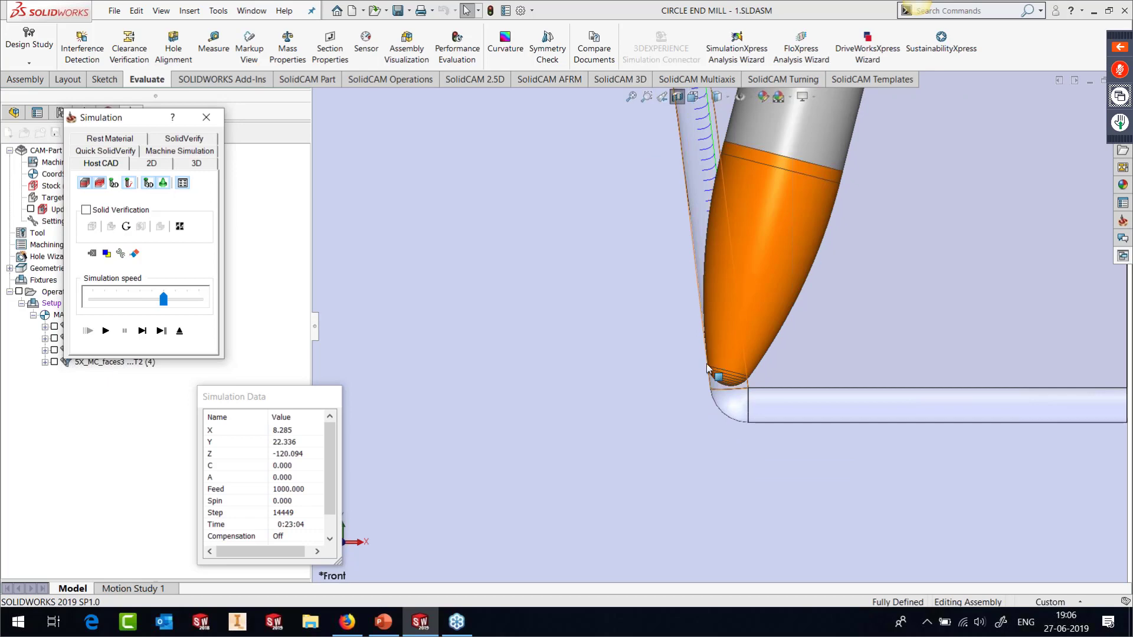
{"action": "scroll", "coordinate": [689, 419], "scroll_direction": "up", "scroll_amount": 5}
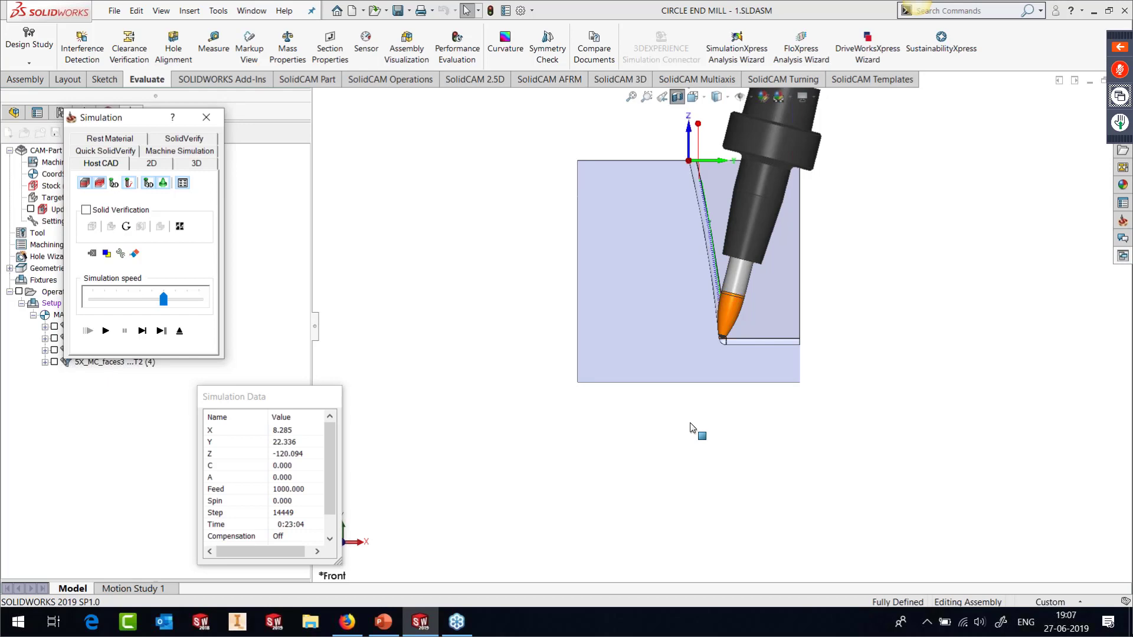
Step: Turn off the section view and inspect the tool and the simulated tool path on the pocket wall in 3D
{"action": "left_click", "coordinate": [680, 97]}
{"action": "middle_click_drag", "start_coordinate": [685, 177], "coordinate": [711, 297]}
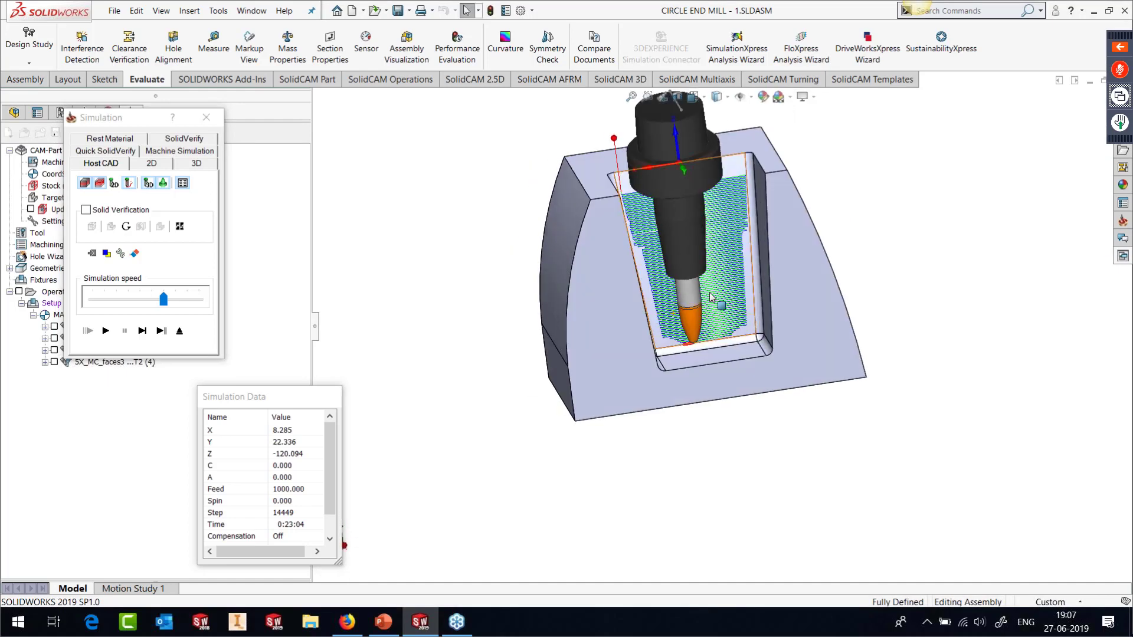
{"action": "scroll", "coordinate": [710, 297], "scroll_direction": "down", "scroll_amount": 3}
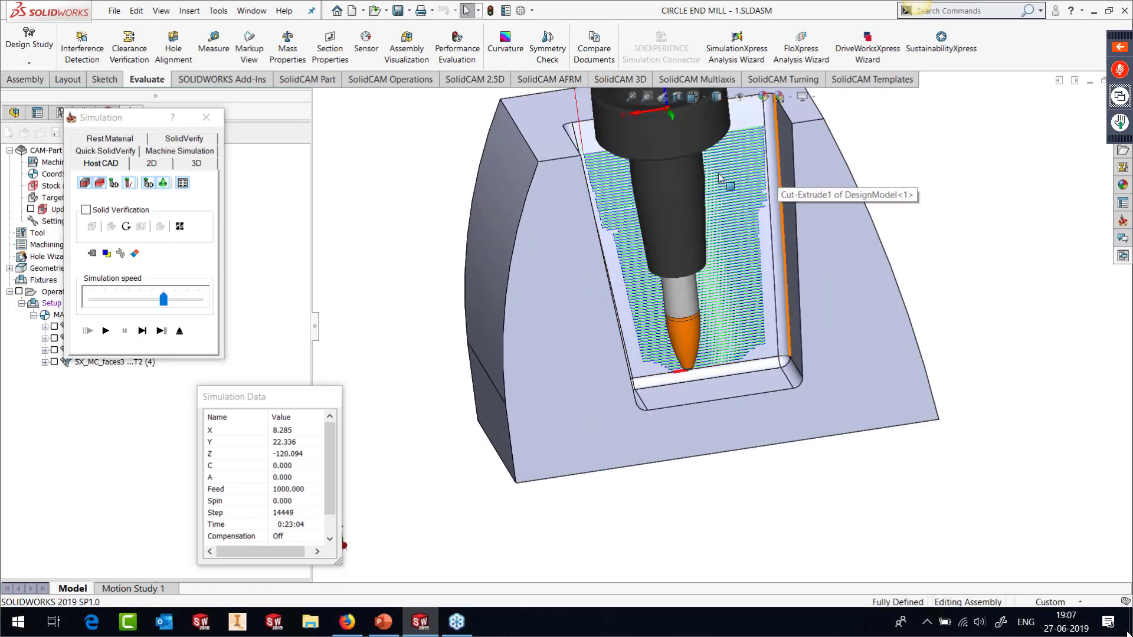
{"action": "scroll", "coordinate": [738, 283], "scroll_direction": "up", "scroll_amount": 3}
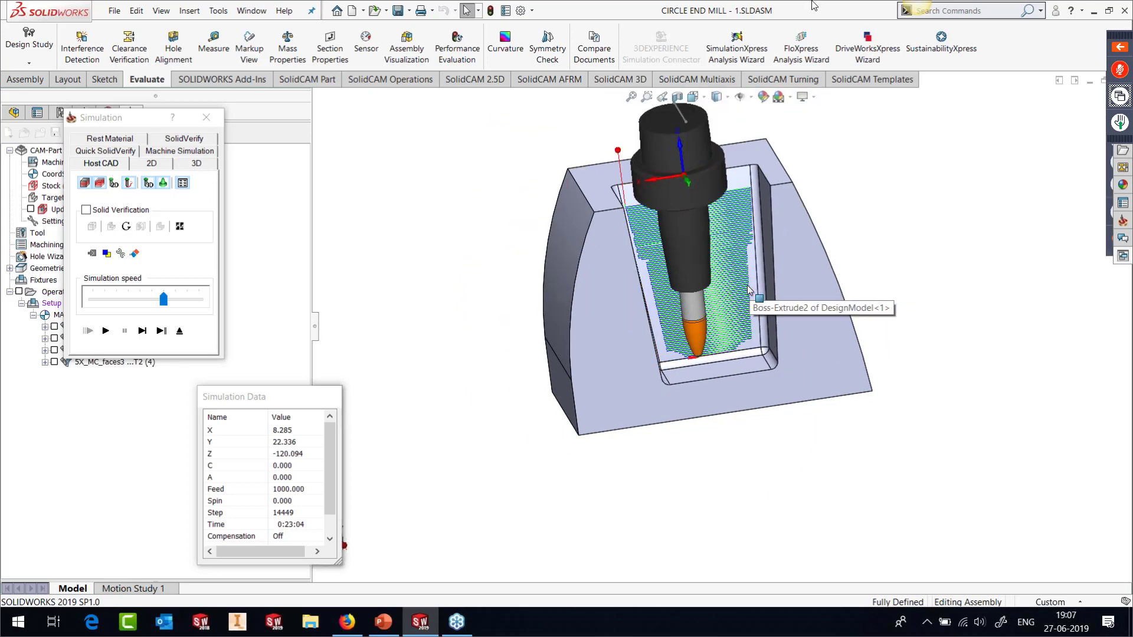
{"action": "middle_click_drag", "start_coordinate": [750, 290], "coordinate": [777, 291]}
Step: Play the rest of the 5X_MC_faces simulation at a lower speed, view the completed tool path, and exit the simulation
{"action": "left_click", "coordinate": [127, 299]}
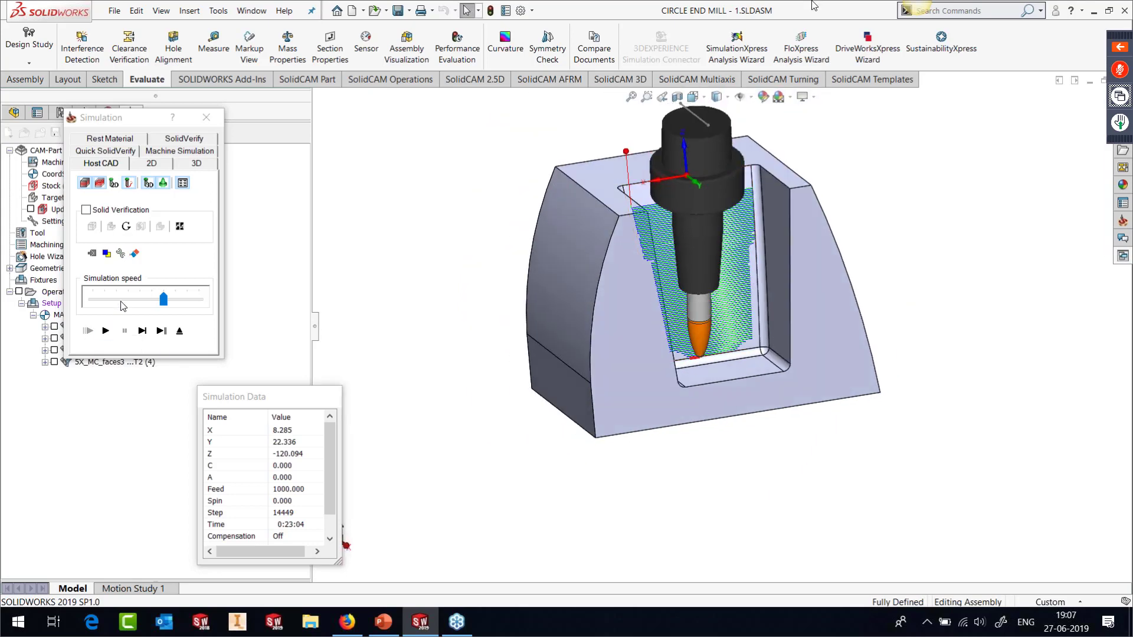
{"action": "left_click", "coordinate": [106, 330]}
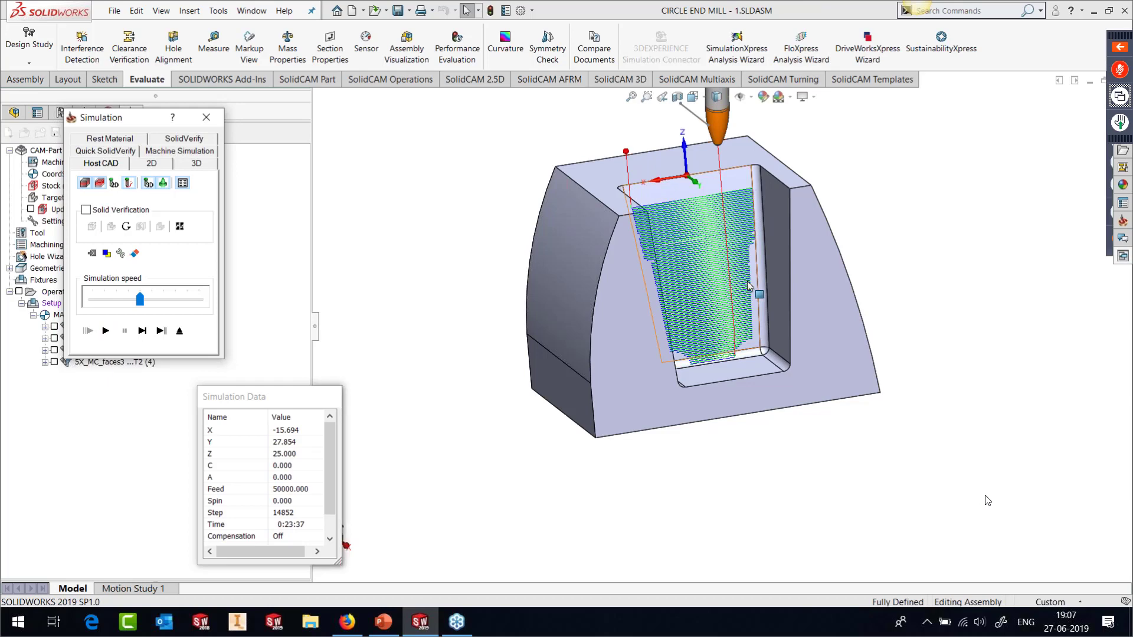
{"action": "middle_click_drag", "start_coordinate": [748, 286], "coordinate": [803, 326]}
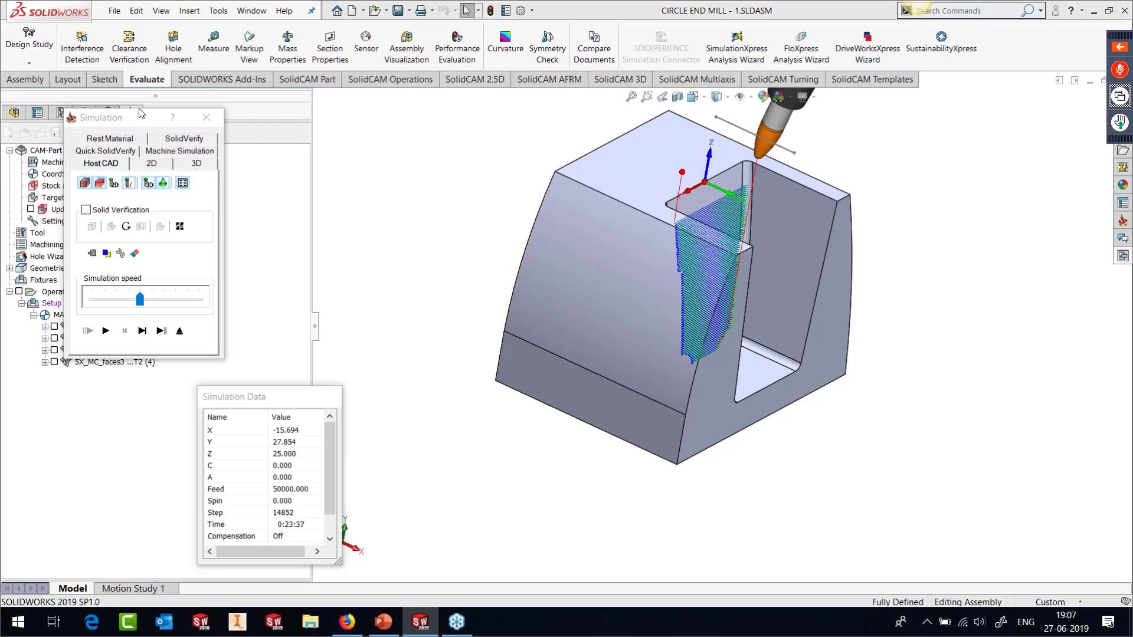
{"action": "left_click_drag", "start_coordinate": [140, 120], "coordinate": [163, 43]}
{"action": "left_click_drag", "start_coordinate": [263, 404], "coordinate": [148, 414]}
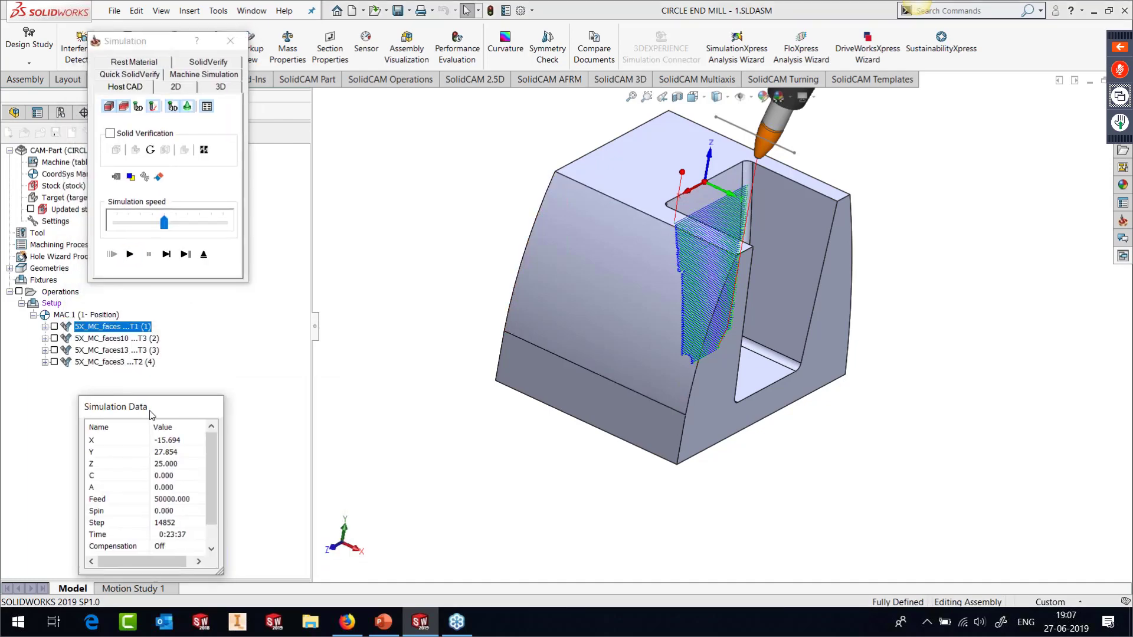
{"action": "left_click", "coordinate": [205, 255]}
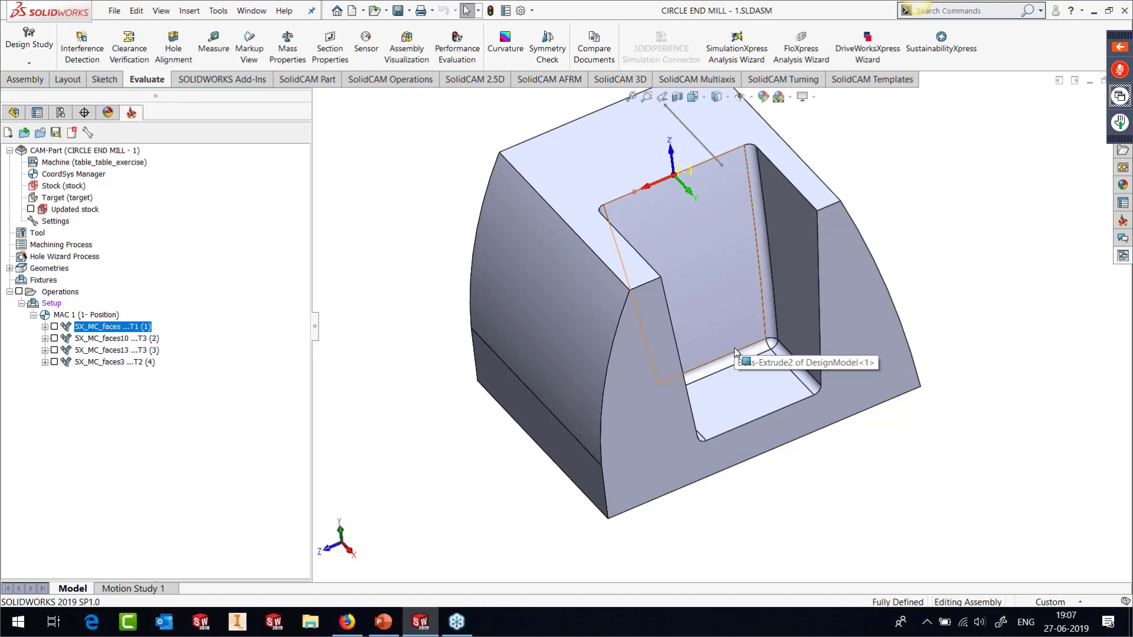
Step: Display the tool path of the 5X_MC_faces10 operation and examine it along the pocket's vertical corner fillet
{"action": "left_click", "coordinate": [55, 338]}
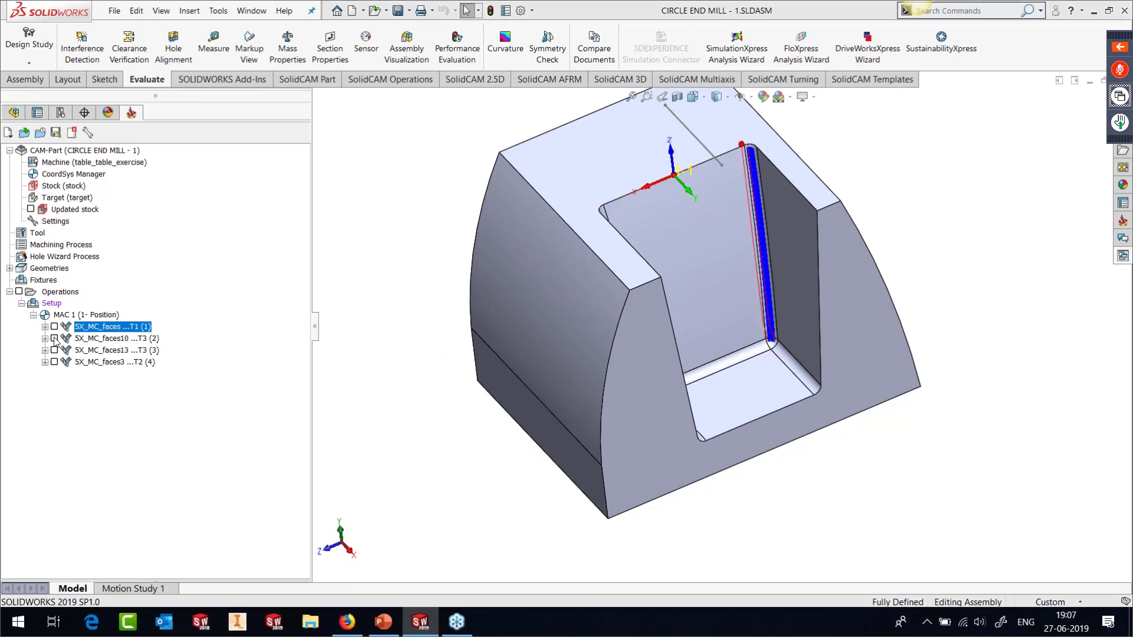
{"action": "middle_click_drag", "start_coordinate": [703, 313], "coordinate": [718, 331]}
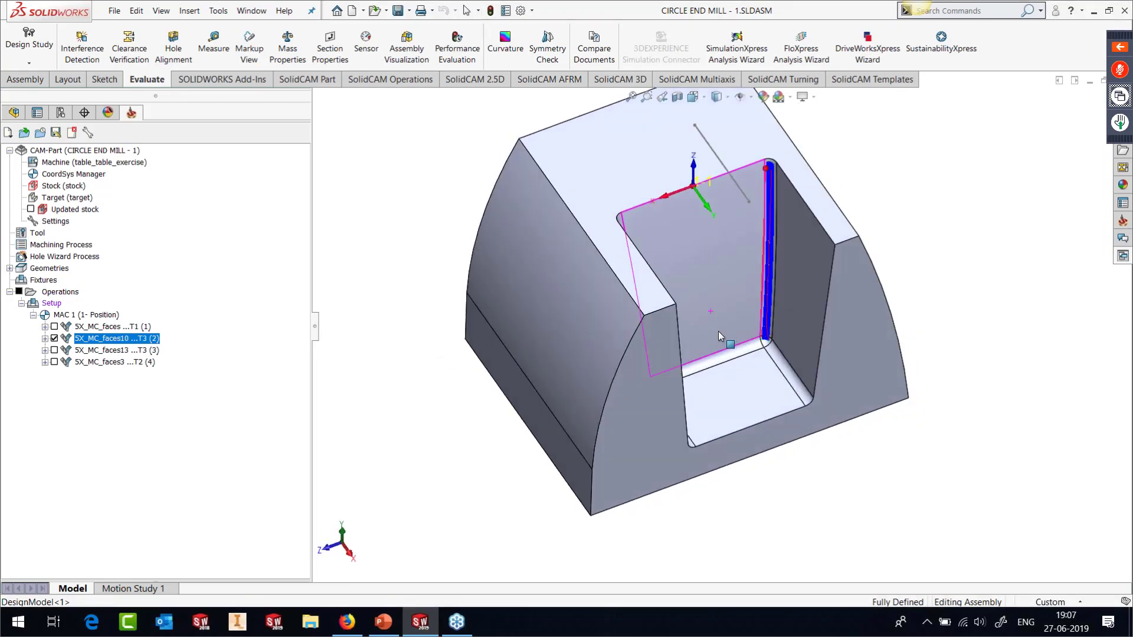
{"action": "scroll", "coordinate": [777, 195], "scroll_direction": "down", "scroll_amount": 4}
{"action": "scroll", "coordinate": [776, 194], "scroll_direction": "up", "scroll_amount": 4}
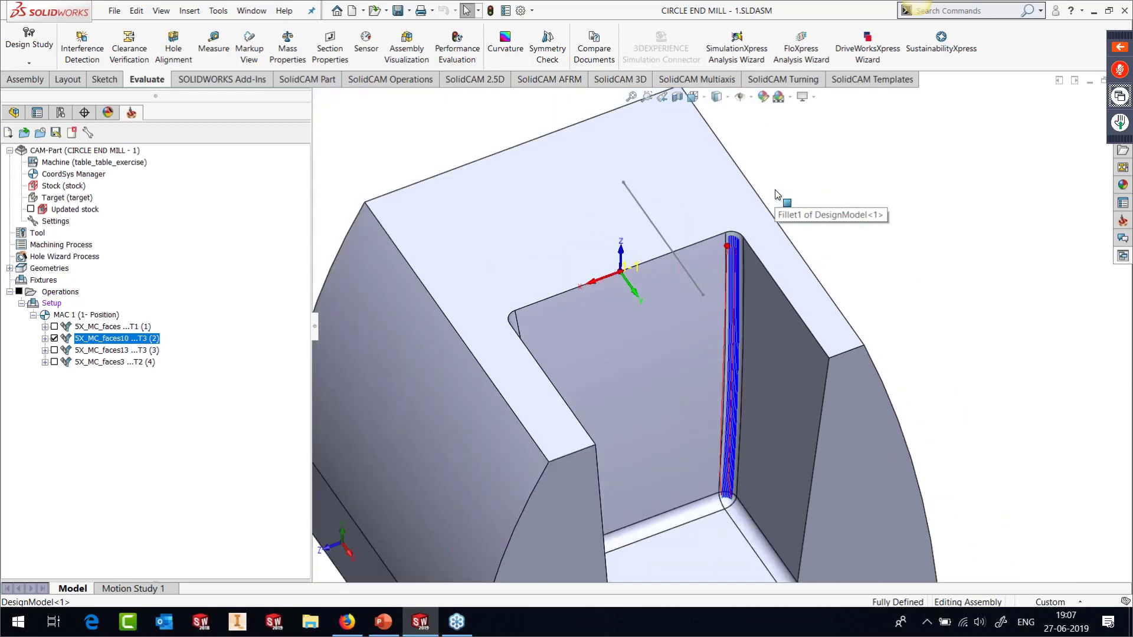
Step: Hide the 5X_MC_faces10 tool path, examine the 5X_MC_faces13 tool path along the floor fillets, and hide it again
{"action": "left_click", "coordinate": [54, 338]}
{"action": "left_click", "coordinate": [55, 350]}
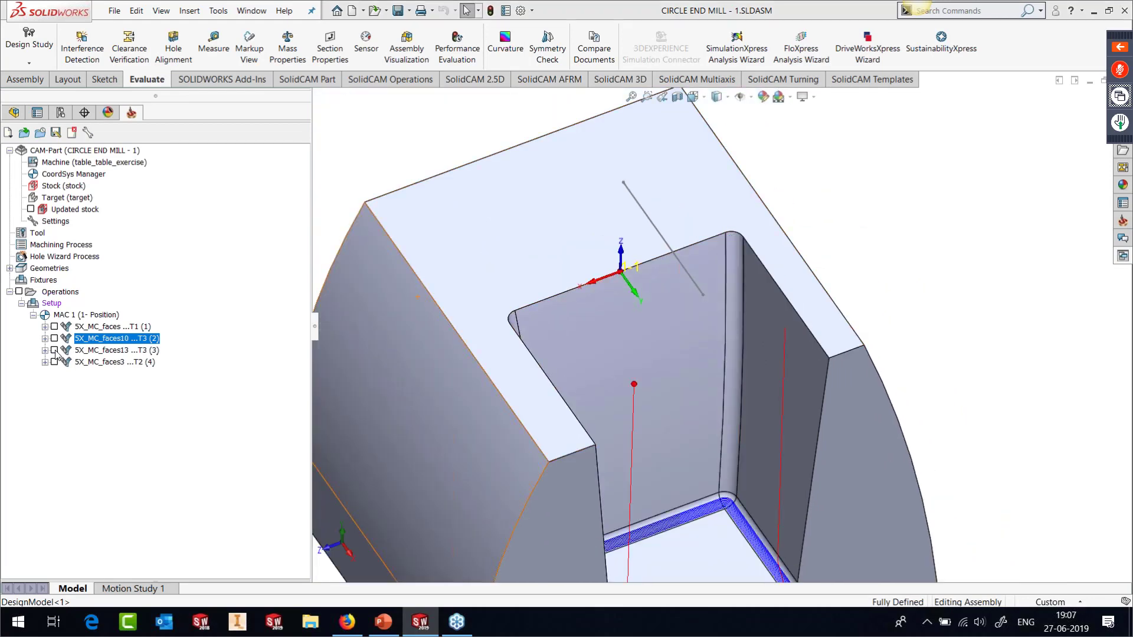
{"action": "scroll", "coordinate": [697, 395], "scroll_direction": "up", "scroll_amount": 5}
{"action": "mouse_move", "coordinate": [696, 395]}
{"action": "middle_mouse_down"}
{"action": "mouse_move", "coordinate": [649, 394]}
{"action": "mouse_move", "coordinate": [683, 395]}
{"action": "middle_mouse_up"}
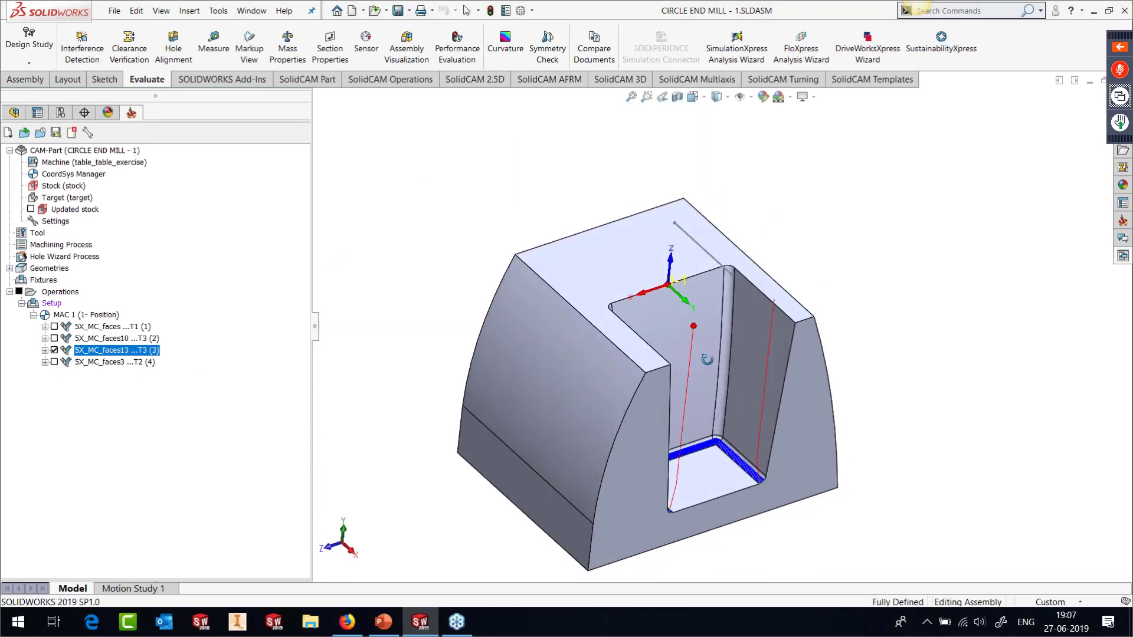
{"action": "left_click", "coordinate": [54, 350]}
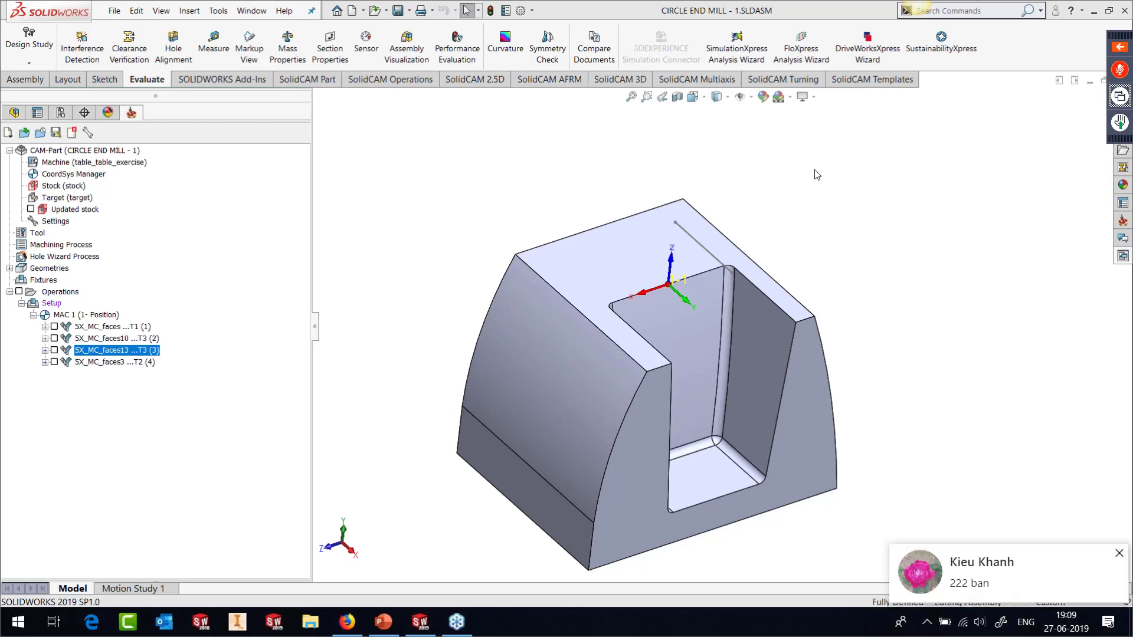
{"action": "right_click", "coordinate": [82, 365]}
{"action": "left_click", "coordinate": [127, 135]}
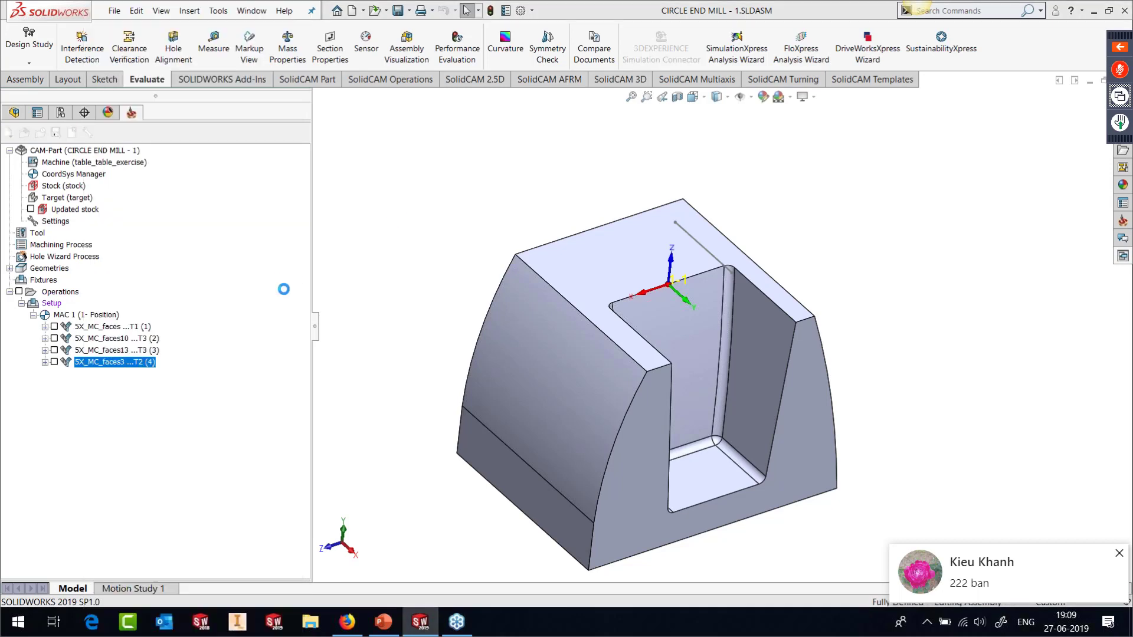
{"action": "left_click", "coordinate": [573, 523]}
Step: Add a new Multiaxis Constant Stepover operation after 5X_MC_faces3 and set its geometry selection to Surfaces
{"action": "right_click", "coordinate": [124, 360]}
{"action": "mouse_move", "coordinate": [212, 44]}
{"action": "left_click", "coordinate": [427, 293]}
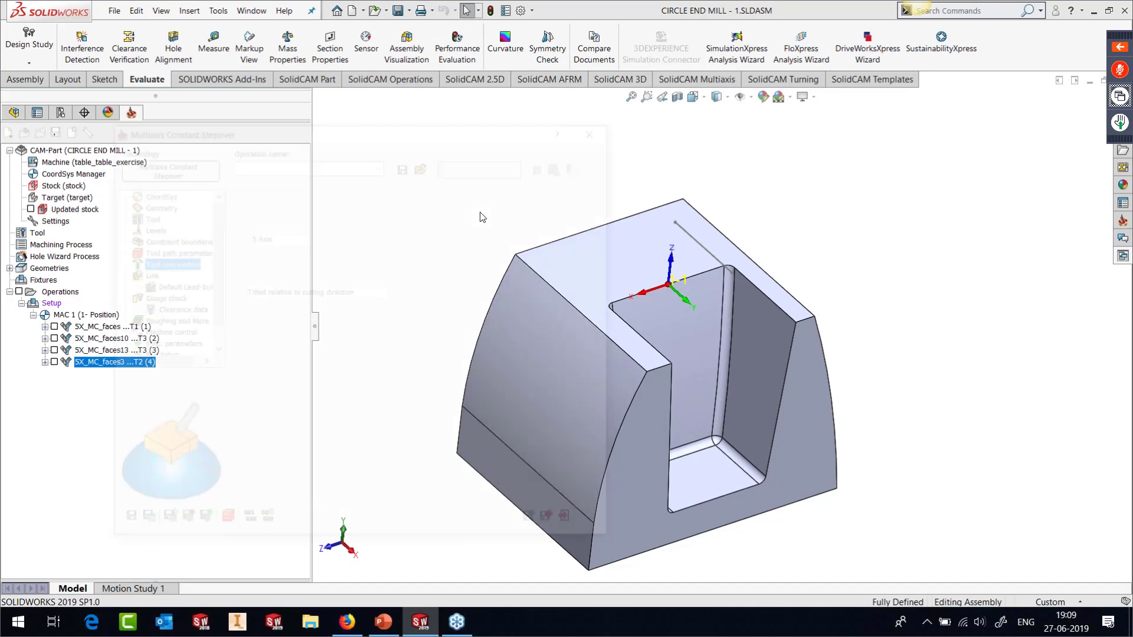
{"action": "left_click", "coordinate": [343, 230]}
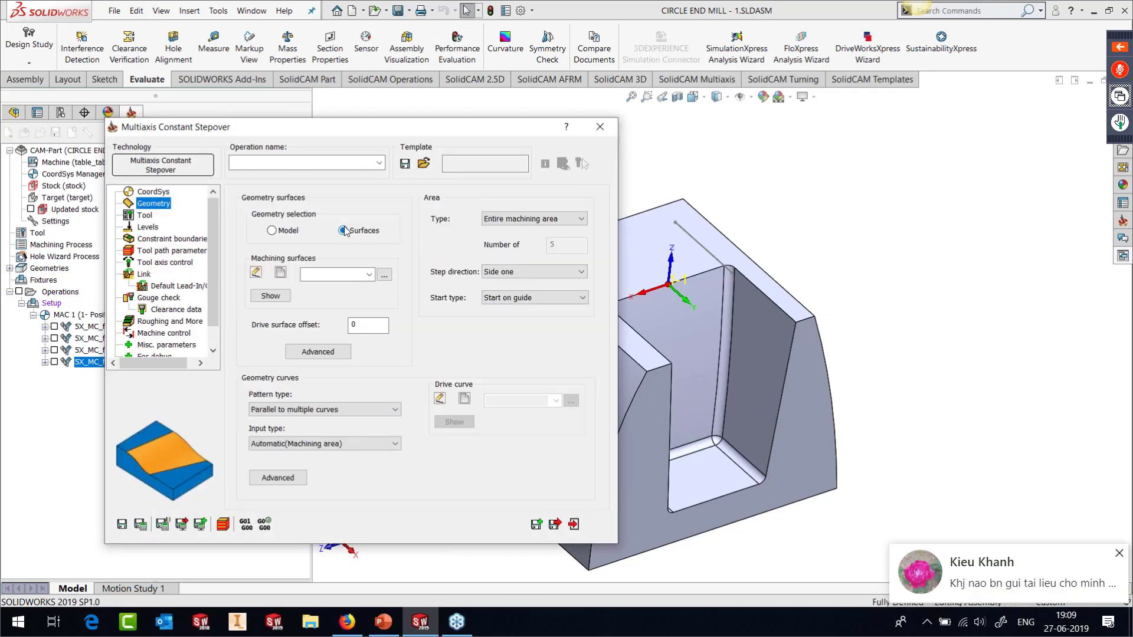
Step: Review the new operation's tool path parameters, including sorting and the Extend/Trim options, and return to its geometry settings
{"action": "left_click", "coordinate": [194, 251]}
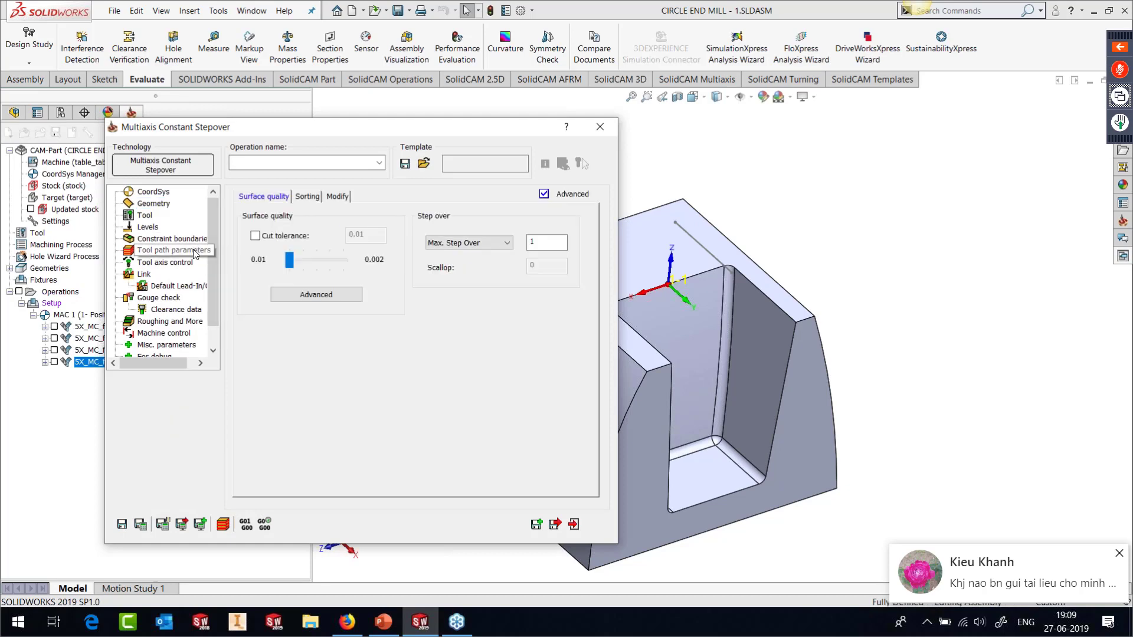
{"action": "left_click", "coordinate": [309, 197]}
{"action": "left_click", "coordinate": [335, 196]}
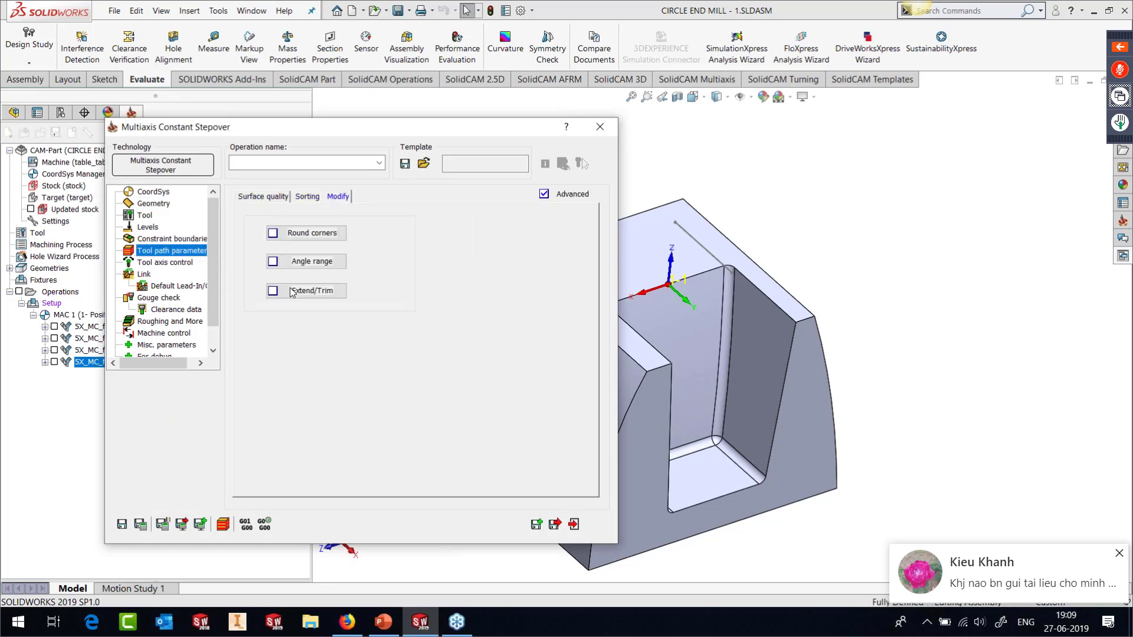
{"action": "left_click", "coordinate": [313, 292]}
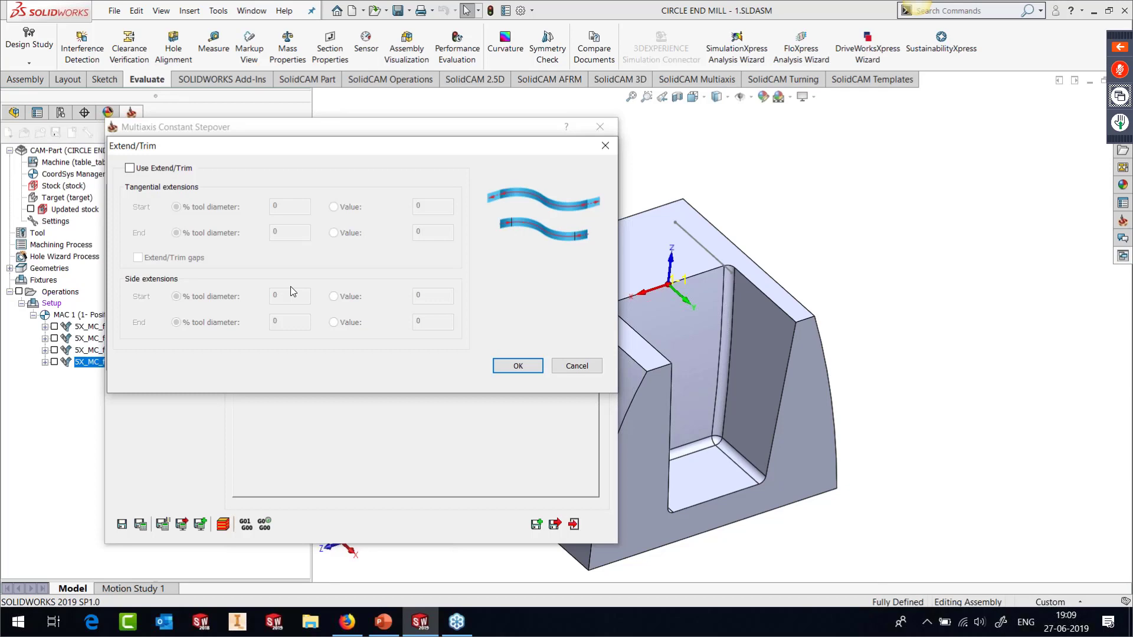
{"action": "left_click", "coordinate": [562, 366]}
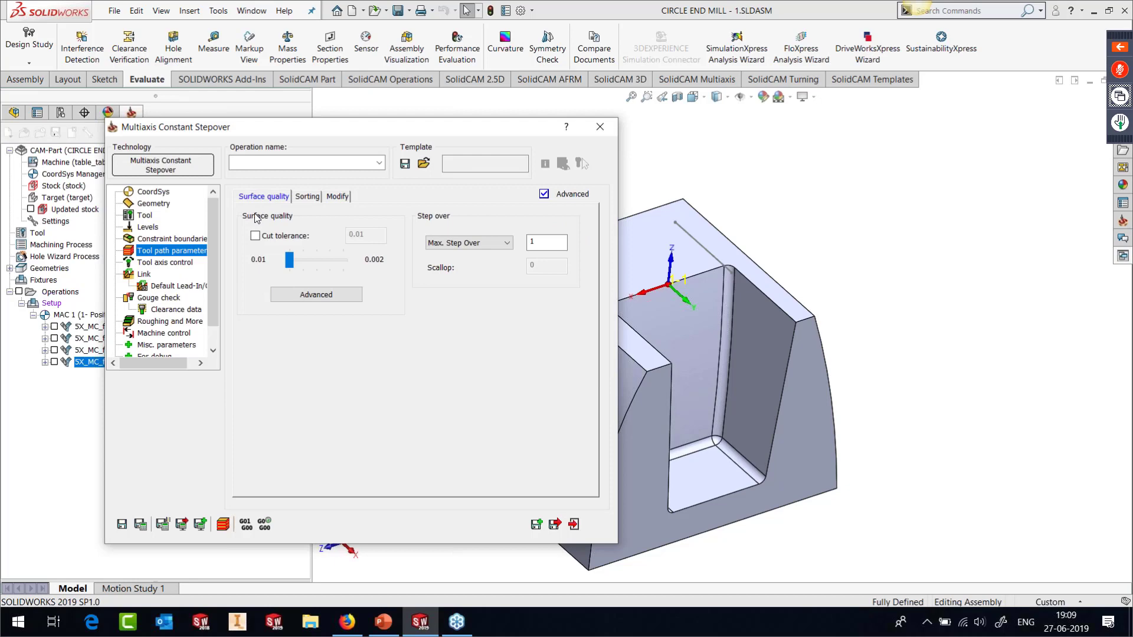
{"action": "left_click", "coordinate": [168, 208]}
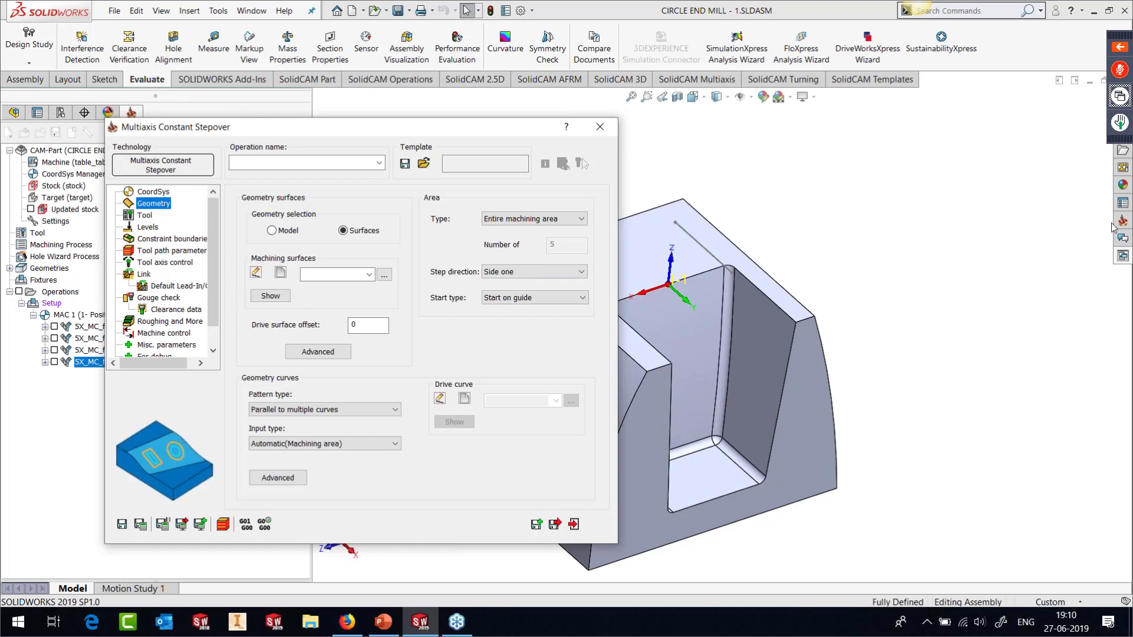
{"action": "left_click", "coordinate": [1037, 167]}
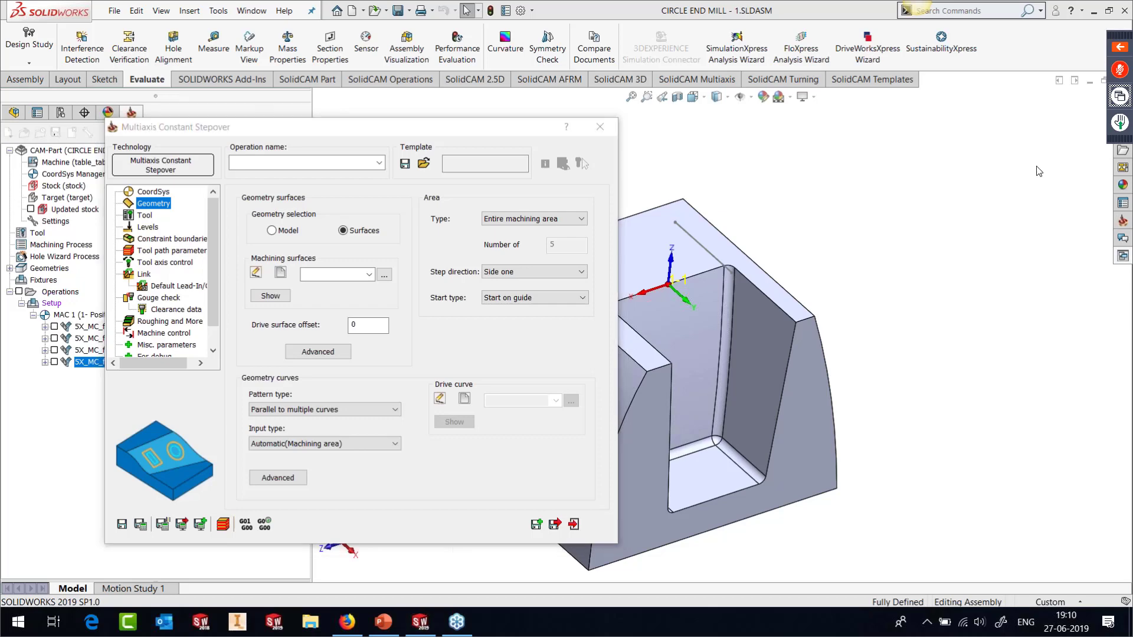